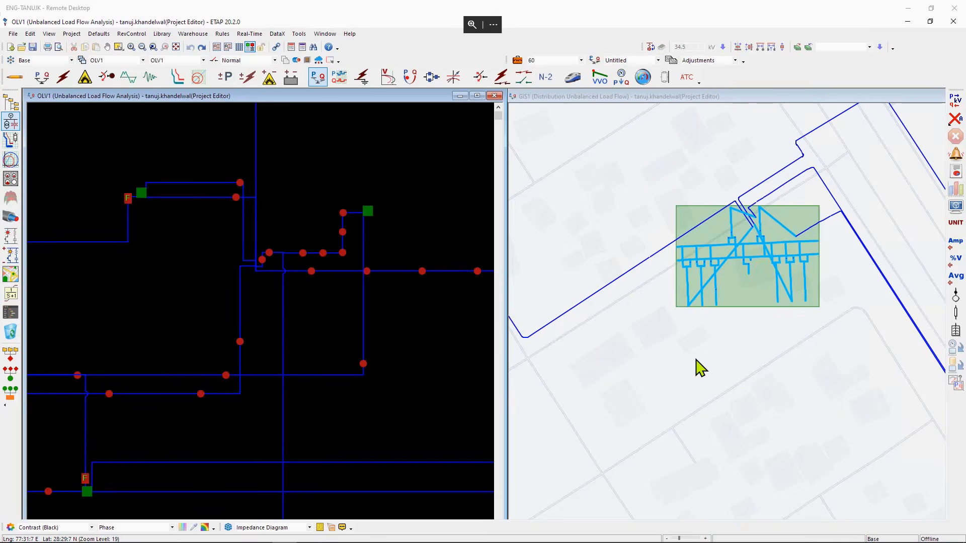
Examine the substation's internal layout and its connected feeders on the GIS map.
scroll(700, 368, "down", 3)
scroll(701, 368, "up", 3)
scroll(696, 359, "down", 3)
scroll(697, 359, "up", 6)
scroll(727, 353, "up", 3)
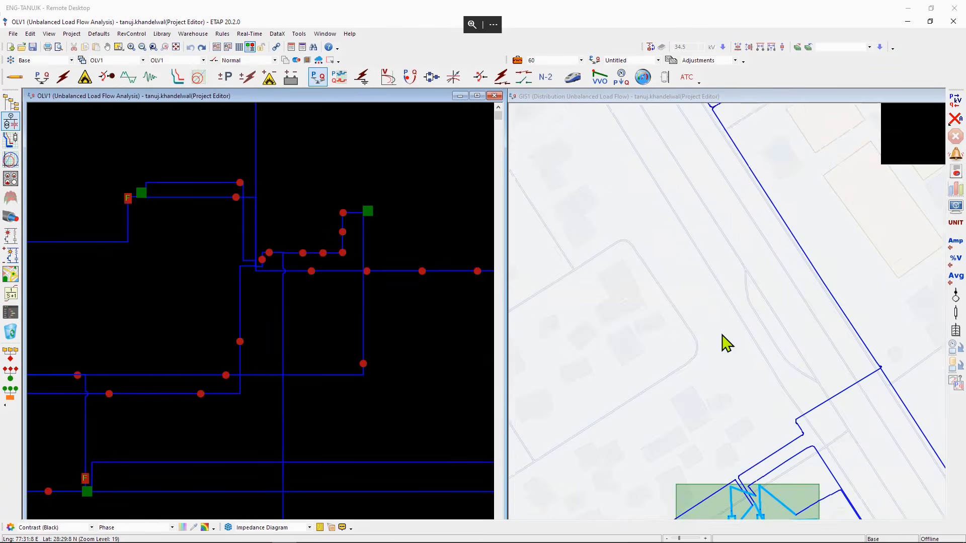
scroll(732, 301, "down", 3)
left_click(742, 99)
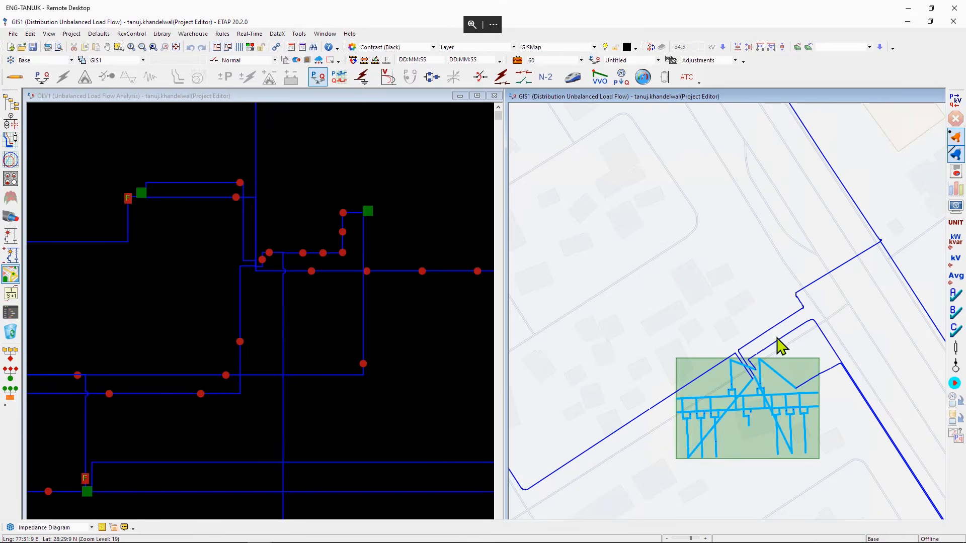
scroll(790, 366, "up", 1)
scroll(790, 367, "down", 1)
scroll(790, 367, "up", 1)
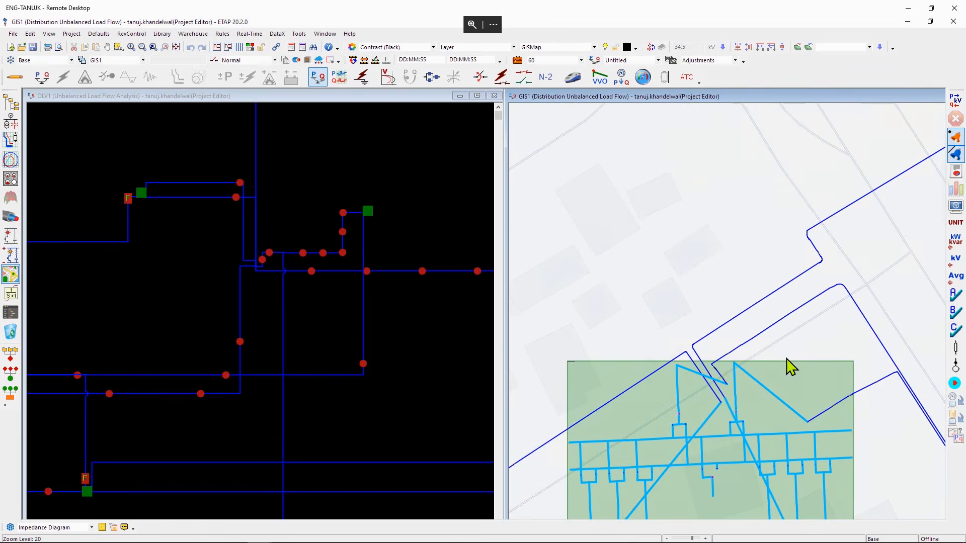
left_click_drag(790, 353, 770, 222)
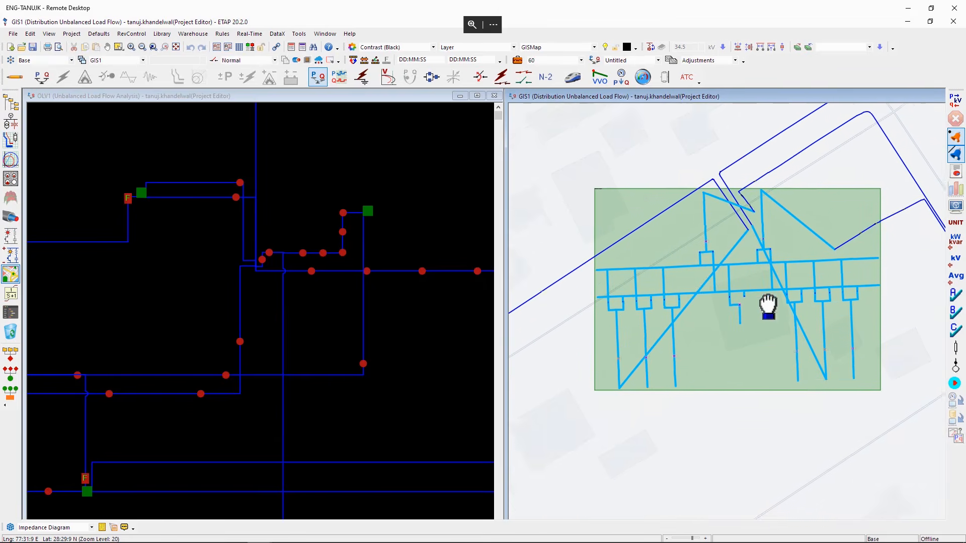
scroll(769, 307, "down", 1)
scroll(768, 307, "down", 2)
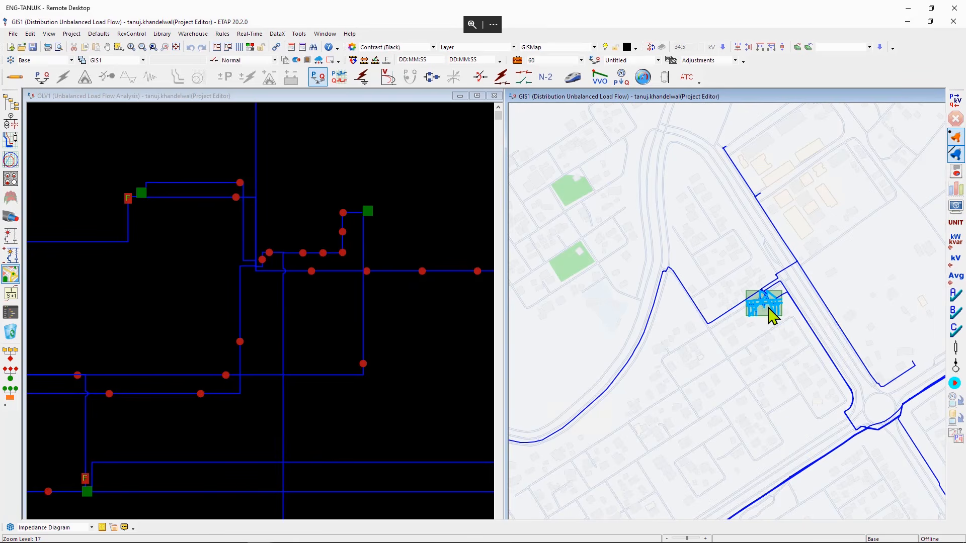
scroll(770, 304, "up", 2)
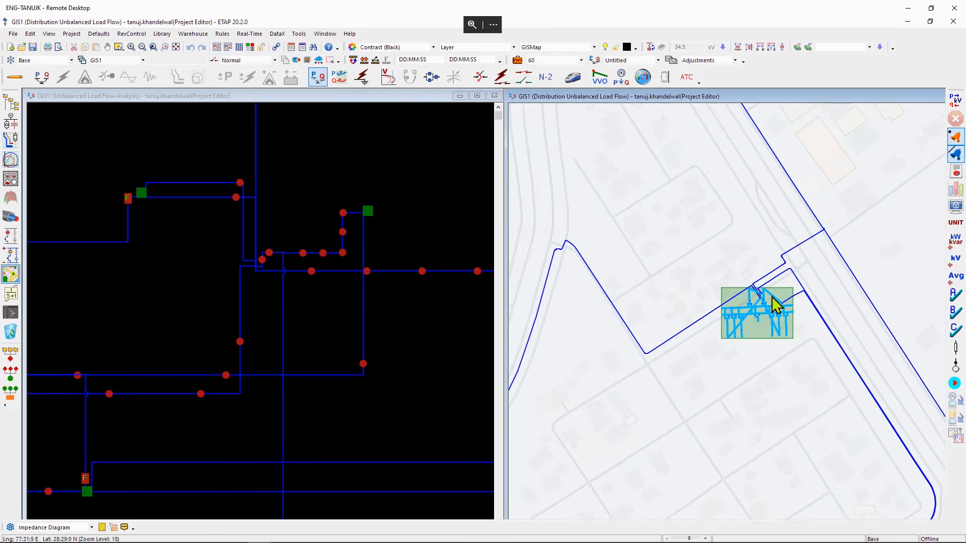
scroll(773, 300, "up", 1)
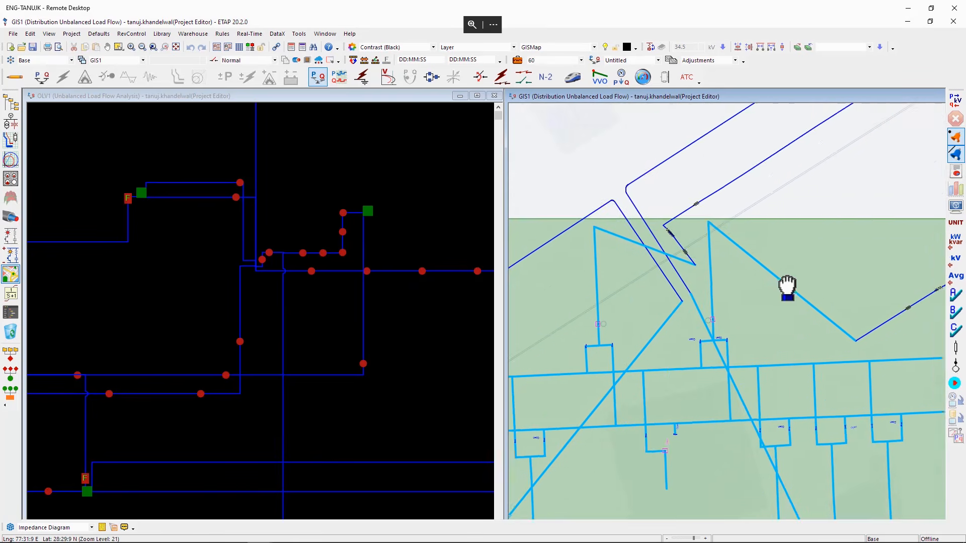
scroll(805, 262, "up", 1)
scroll(813, 250, "down", 1)
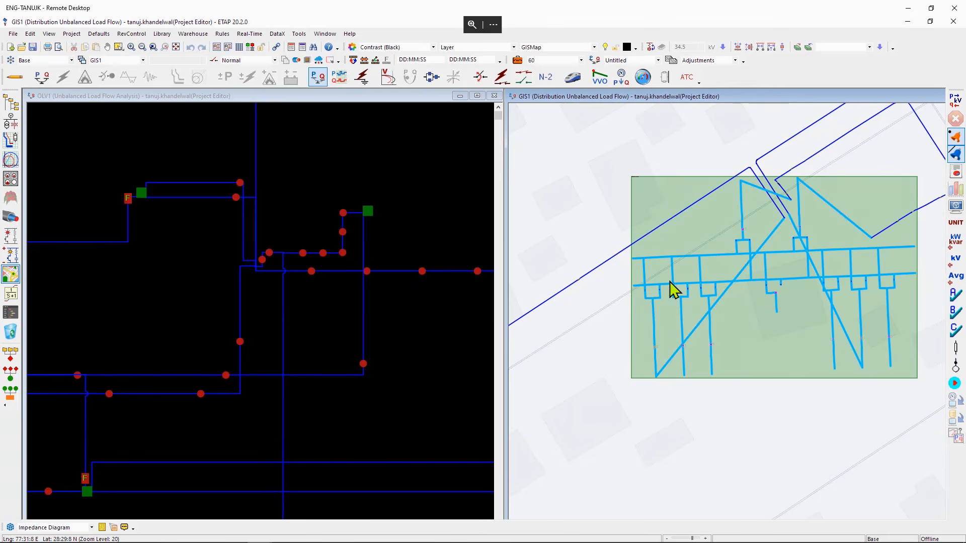
Examine the same substation and its outgoing feeder network in the OLV1 one-line diagram.
left_click(151, 254)
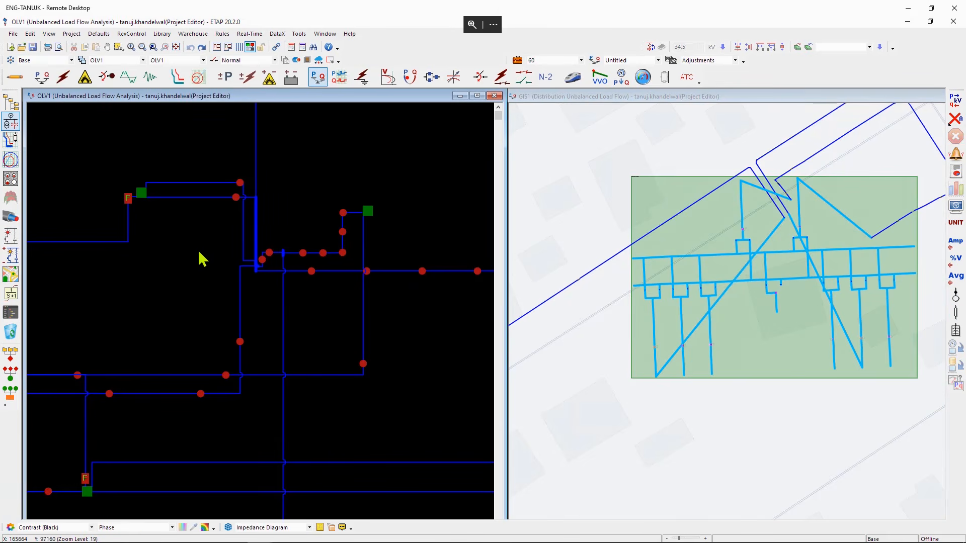
scroll(192, 251, "down", 2)
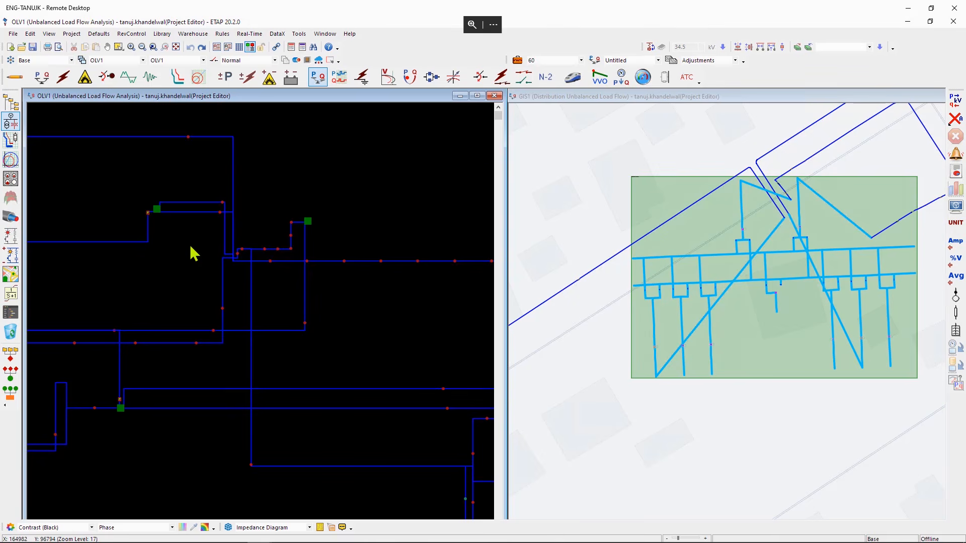
left_click_drag(191, 252, 312, 308)
scroll(235, 222, "up", 4)
left_click_drag(234, 223, 273, 319)
scroll(274, 319, "up", 5)
left_click_drag(282, 358, 263, 210)
left_click_drag(198, 230, 240, 317)
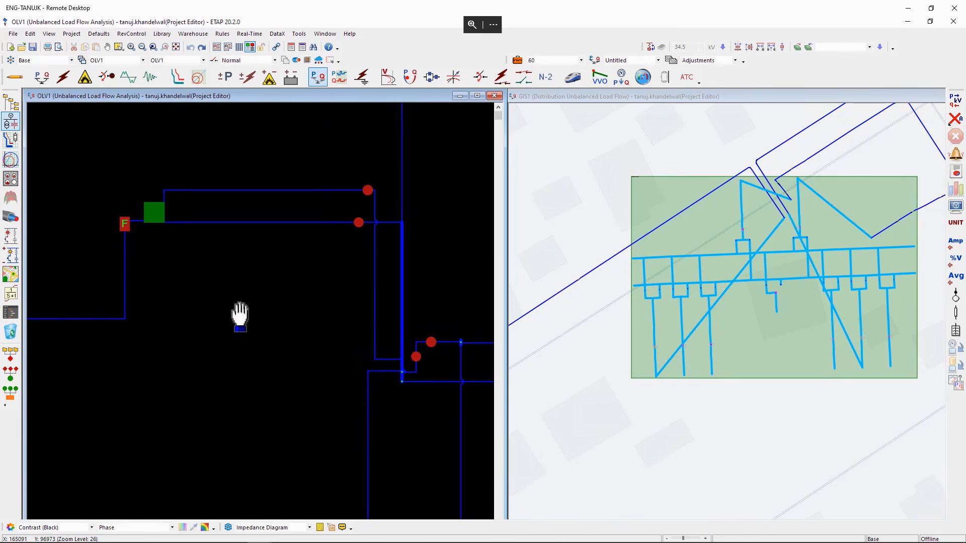
Select the feeder network element beside the upper substation in OLV1 and locate it on the GIS map.
left_click(725, 400)
mouse_move(730, 408)
left_mouse_down()
mouse_move(673, 252)
mouse_move(660, 108)
left_mouse_up()
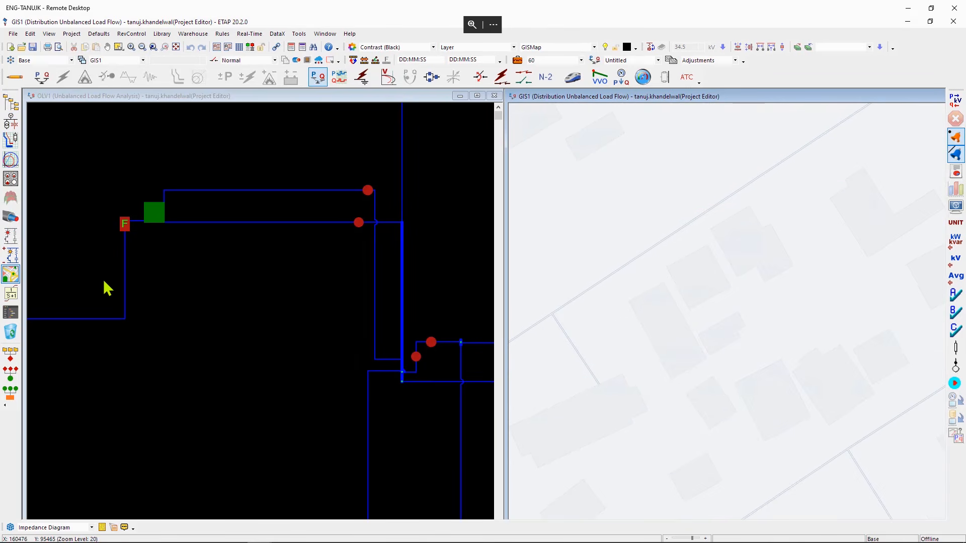
left_click(124, 226)
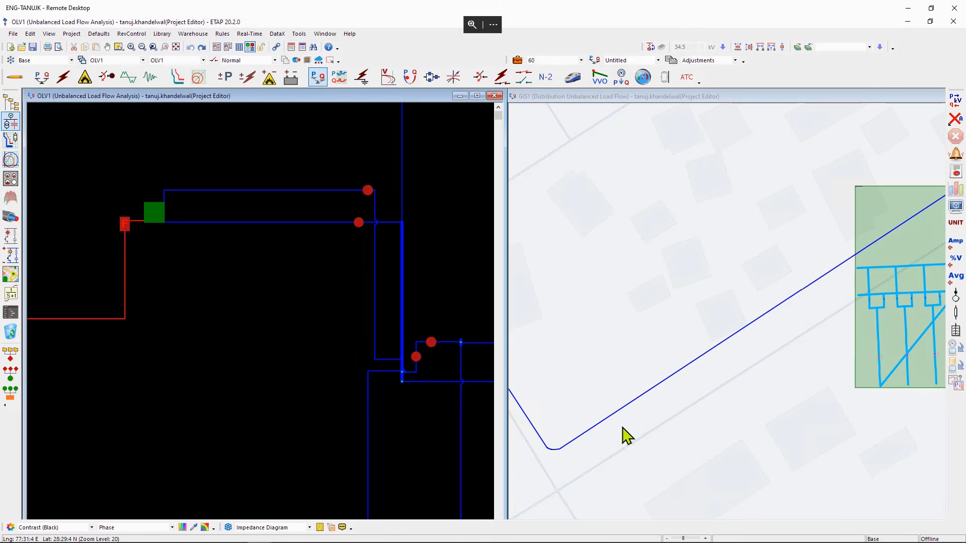
scroll(866, 398, "up", 2)
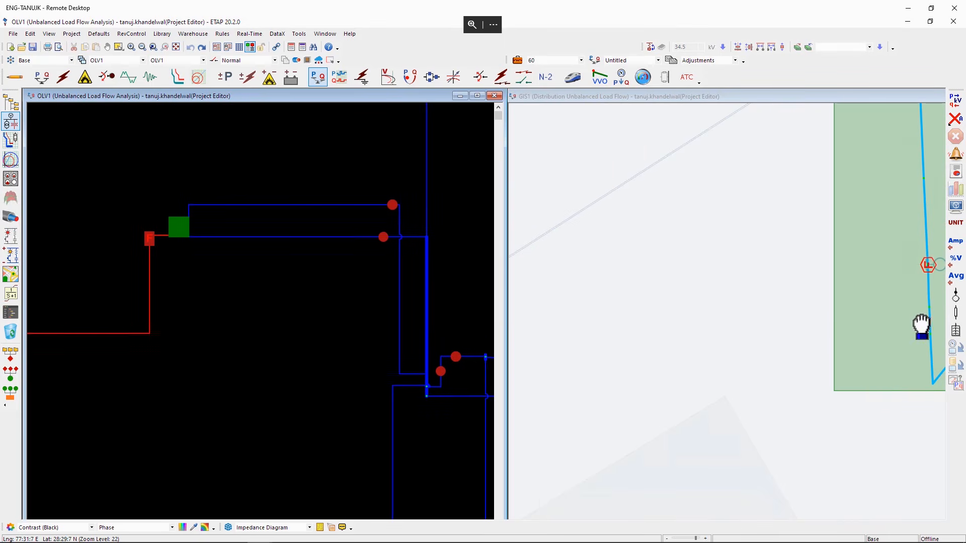
Run the distribution unbalanced load flow from the GIS view with the substation's feeder bays in view.
left_click(740, 317)
left_click_drag(823, 301, 651, 324)
scroll(662, 324, "down", 1)
left_click_drag(783, 249, 687, 334)
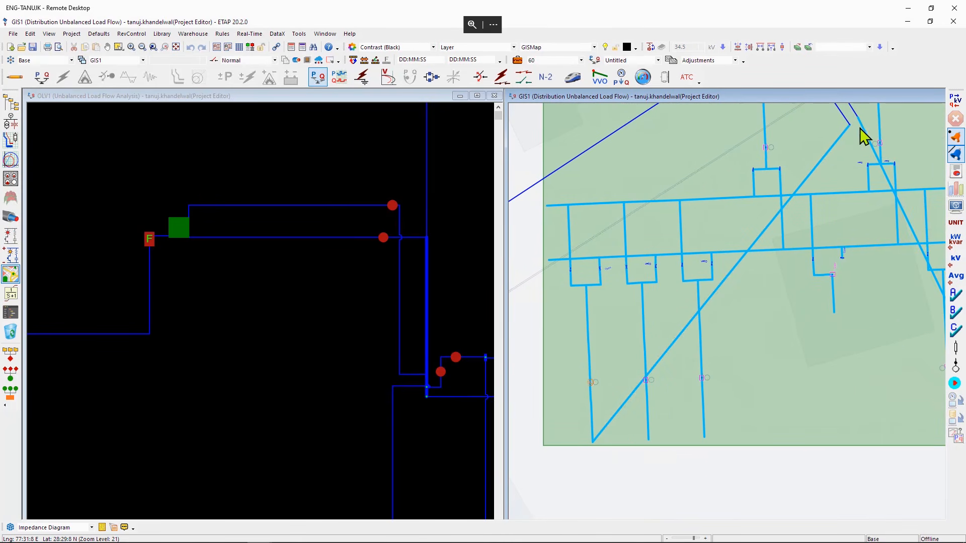
left_click(955, 100)
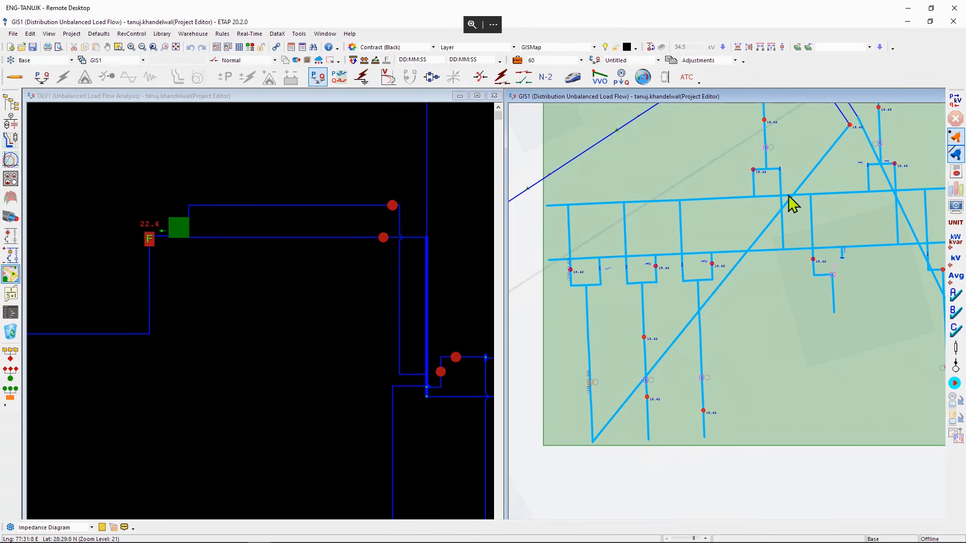
Open the D3SW33OG1CB feeder network from the GIS substation and examine the load flow results along its branches.
scroll(651, 388, "up", 1)
left_click_drag(592, 392, 709, 340)
double_click(645, 322)
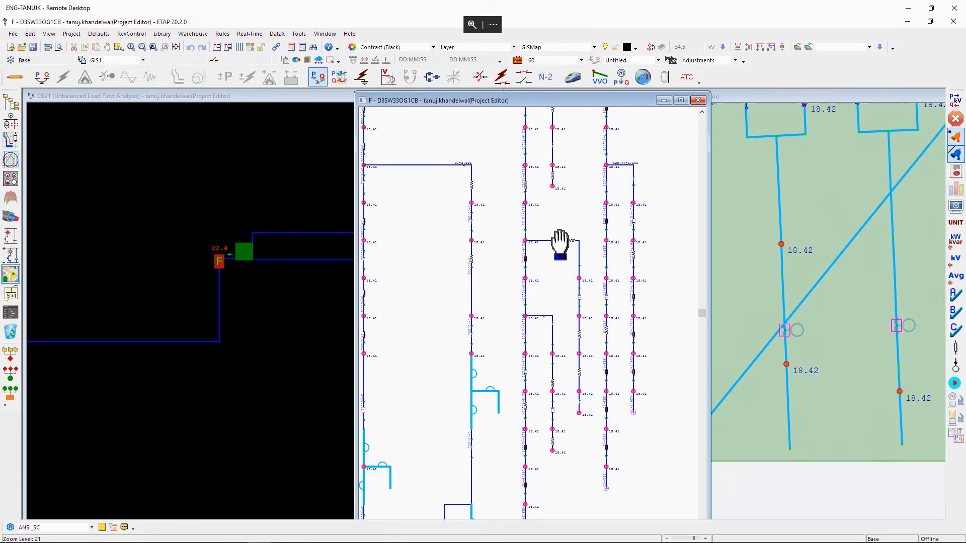
left_click_drag(556, 243, 605, 332)
scroll(609, 340, "down", 1)
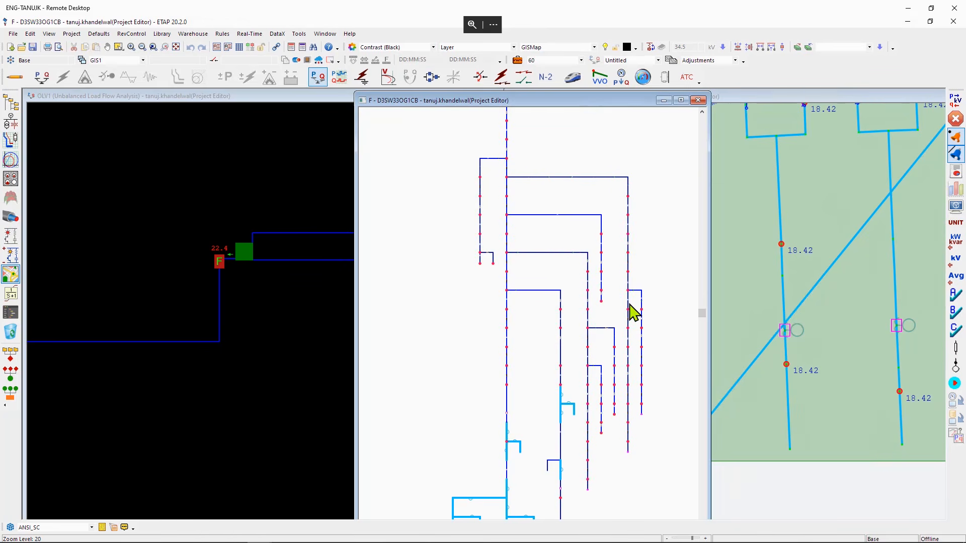
scroll(639, 335, "up", 2)
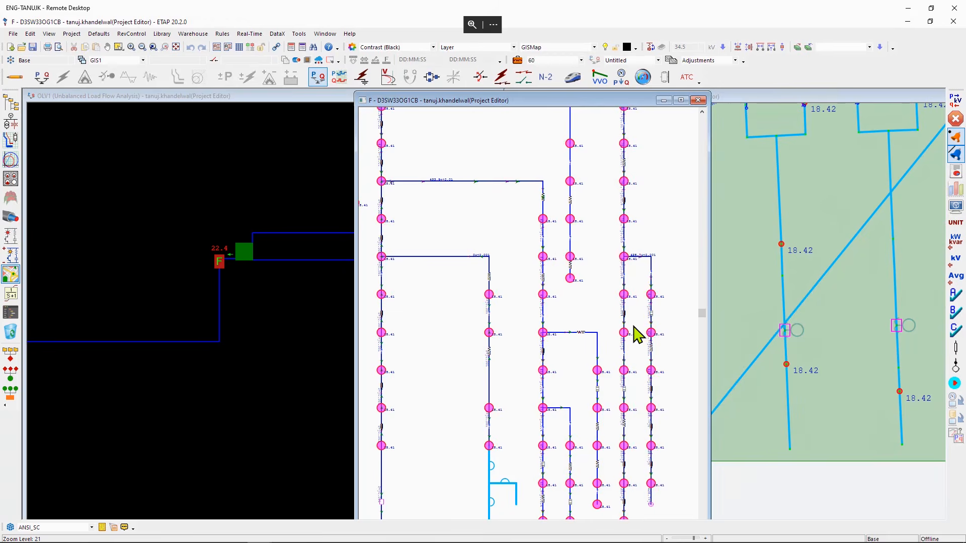
left_click_drag(567, 328, 592, 158)
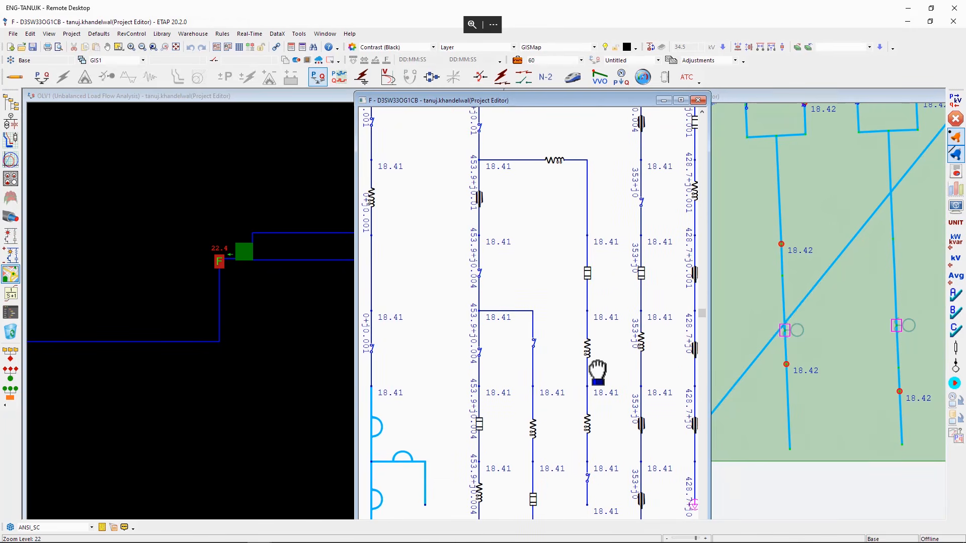
left_click_drag(595, 367, 580, 233)
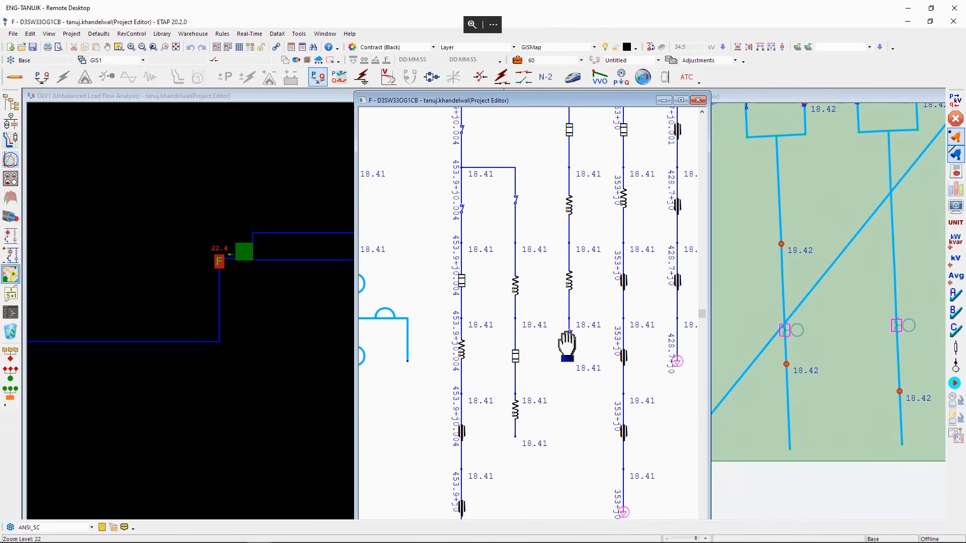
left_click_drag(565, 345, 597, 257)
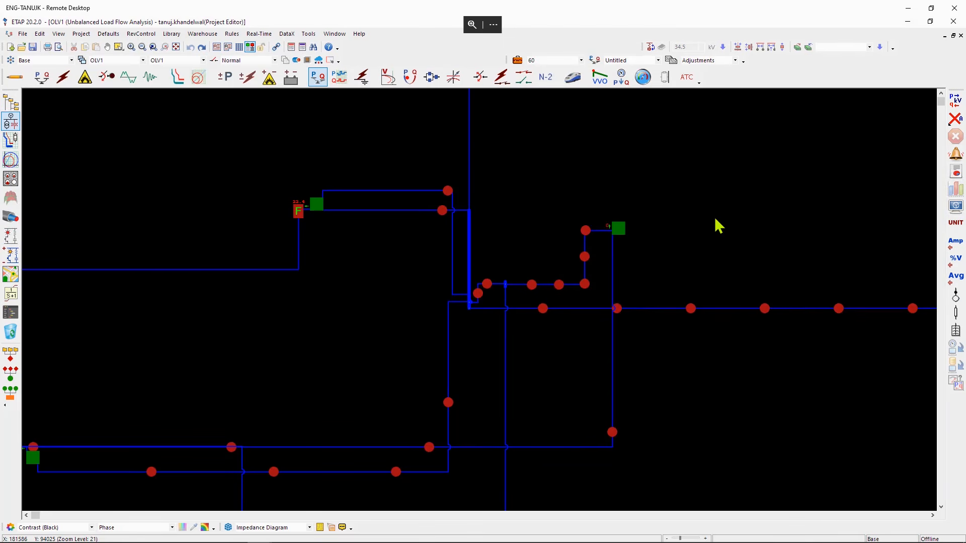
Examine the load flow results across the substations and feeders in the OLV1 one-line diagram.
scroll(715, 220, "down", 2)
left_click_drag(663, 319, 759, 244)
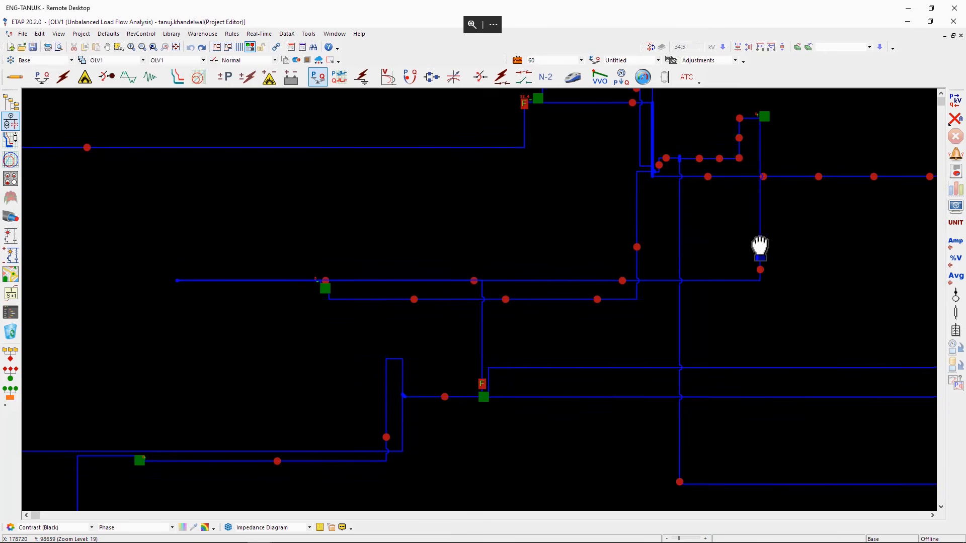
scroll(683, 306, "down", 1)
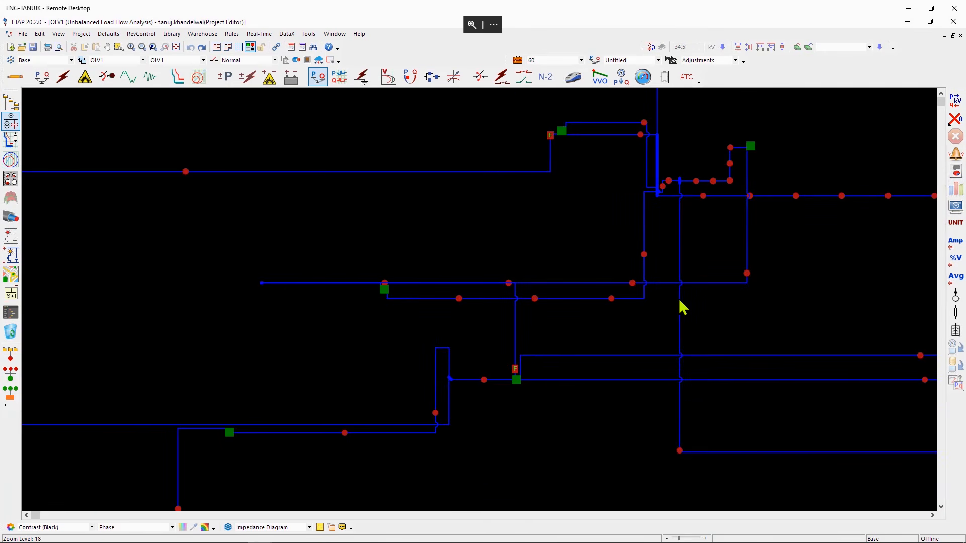
left_click_drag(548, 349, 678, 189)
scroll(622, 266, "down", 1)
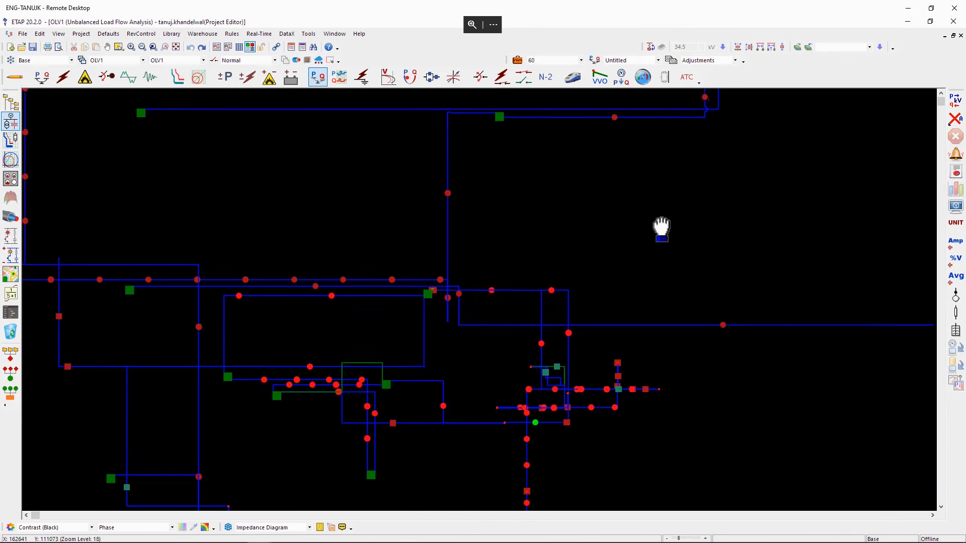
left_click_drag(647, 200, 638, 405)
left_click_drag(601, 198, 733, 267)
left_click_drag(482, 198, 437, 323)
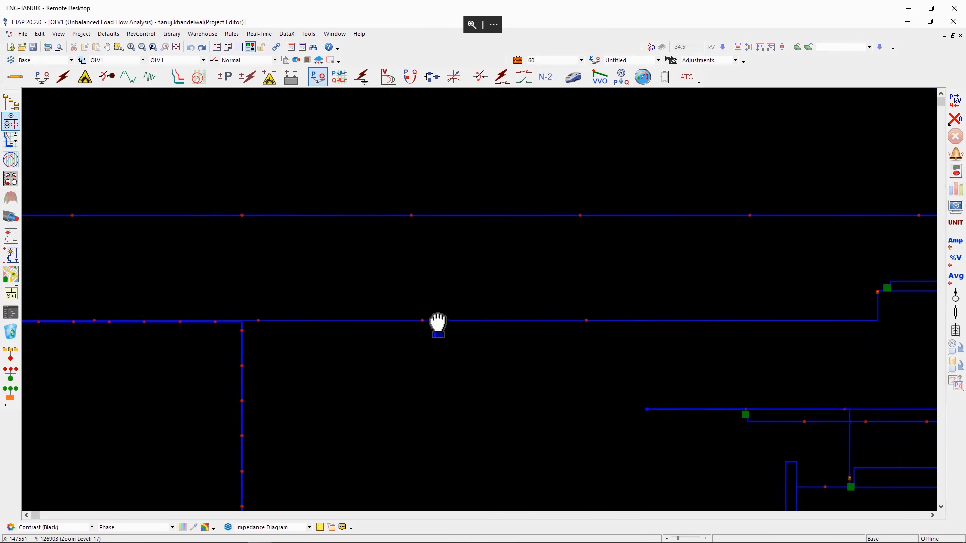
left_click_drag(531, 345, 371, 280)
left_click_drag(674, 363, 496, 265)
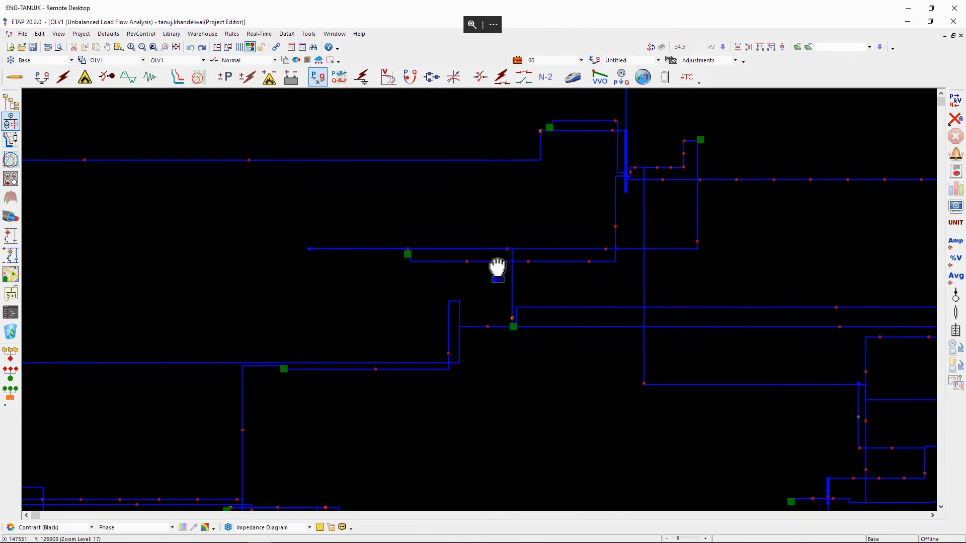
left_click_drag(779, 391, 500, 304)
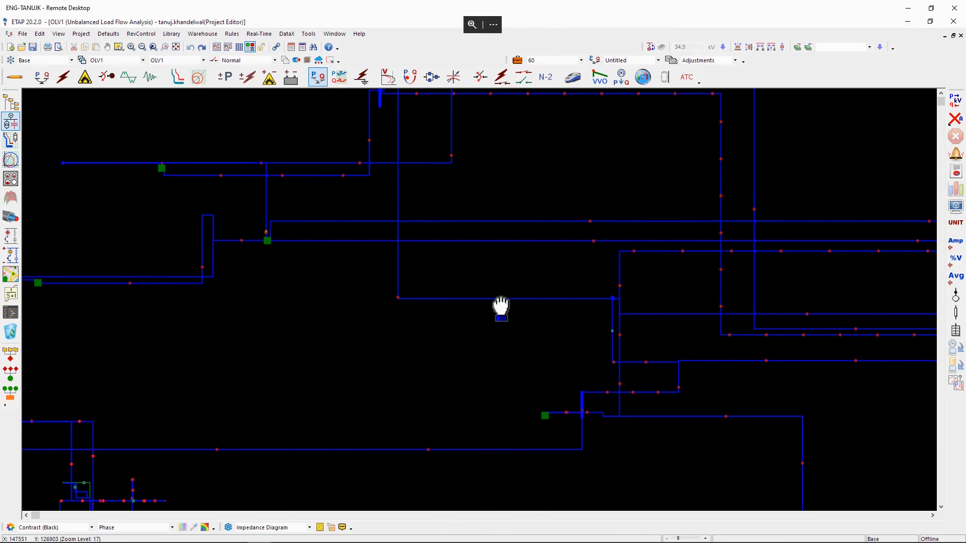
left_click_drag(771, 385, 719, 370)
left_click_drag(540, 266, 662, 352)
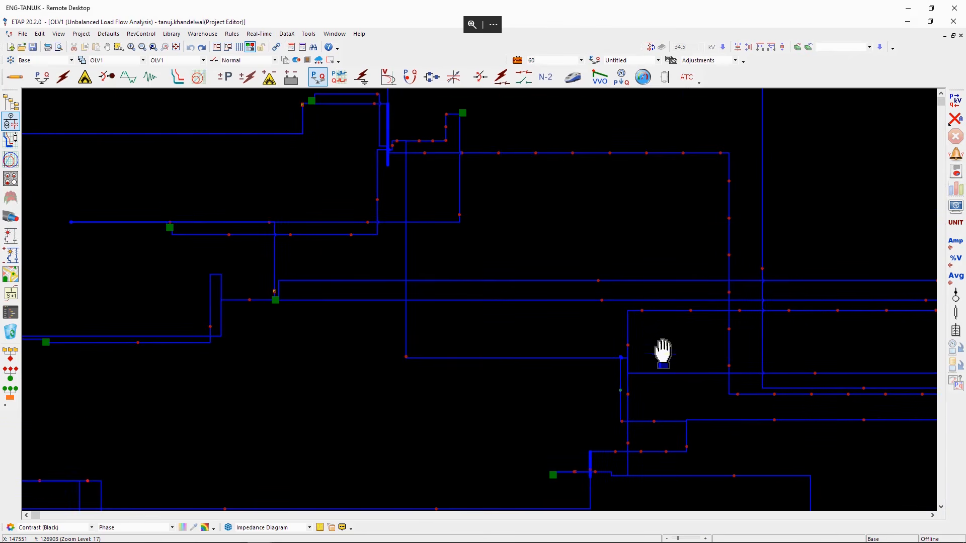
left_click_drag(544, 239, 683, 339)
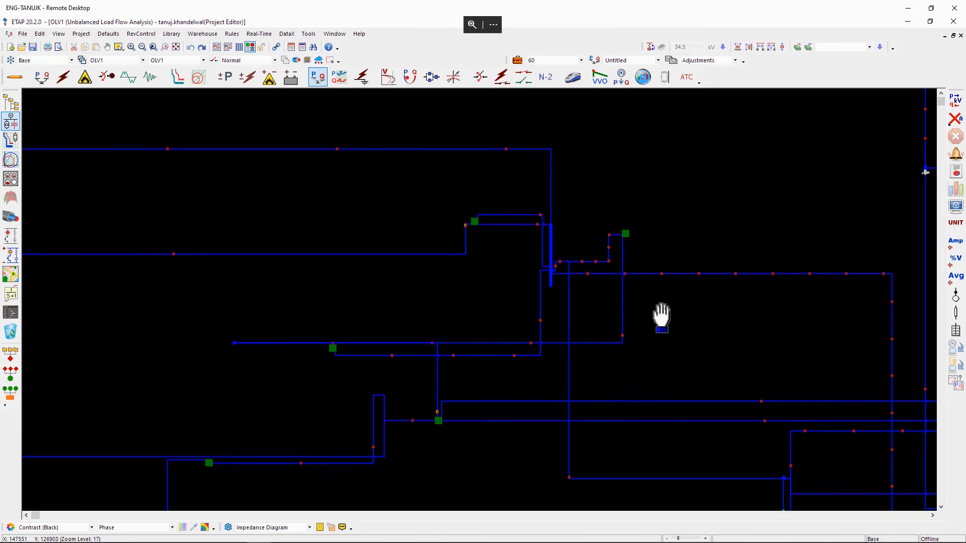
scroll(647, 314, "up", 2)
scroll(647, 314, "up", 1)
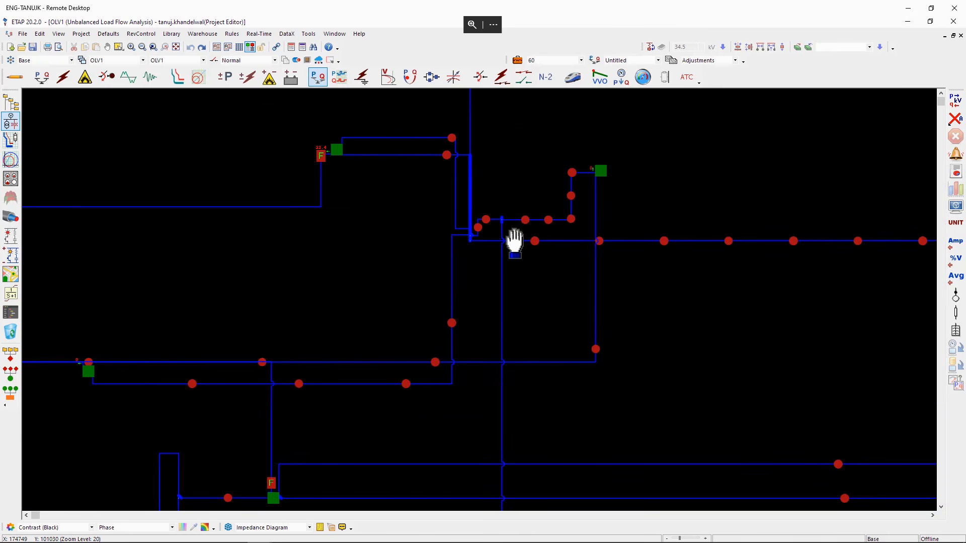
left_click_drag(514, 239, 733, 390)
scroll(646, 352, "up", 3)
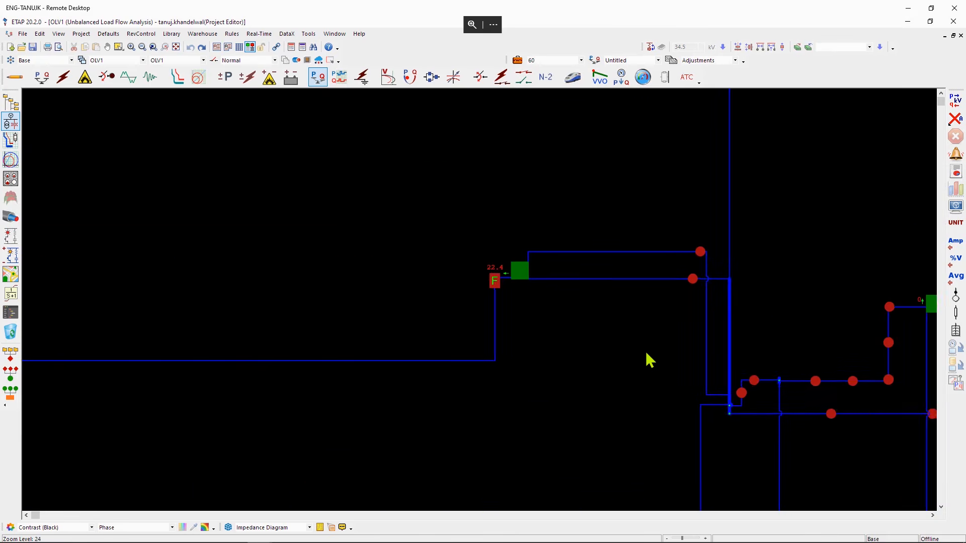
Open the DELTA-3 SWITCHING STATION from OLV1 and examine its bus voltages and feeder flows.
double_click(508, 264)
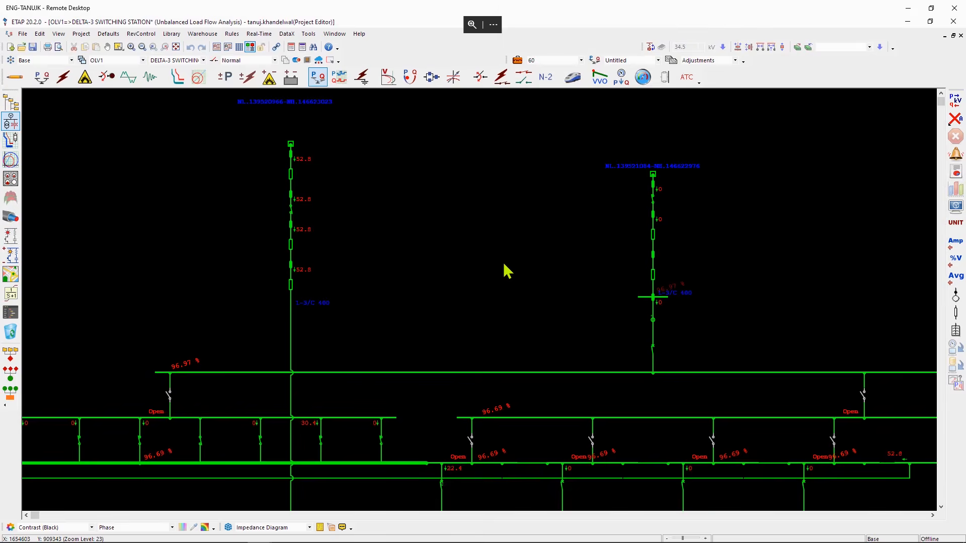
scroll(504, 270, "down", 1)
left_click_drag(523, 324, 449, 285)
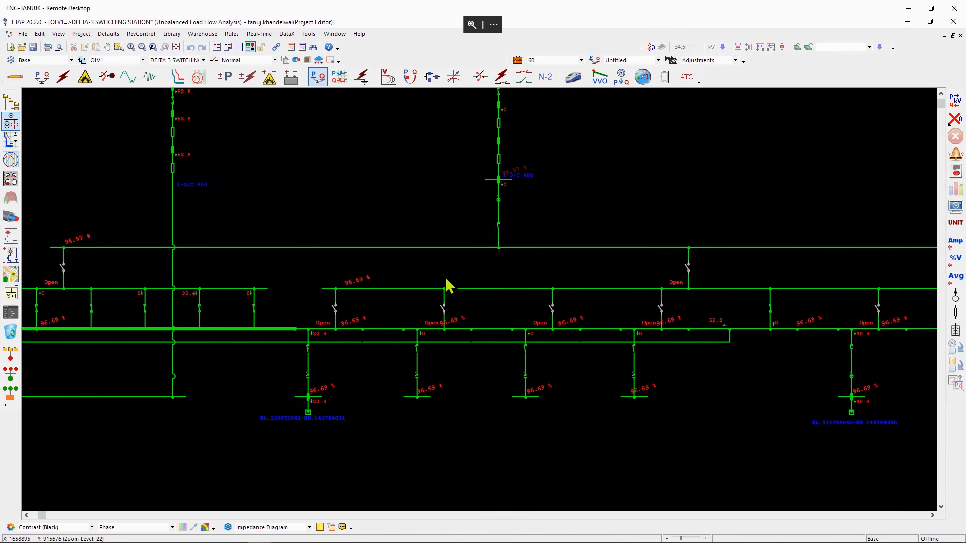
scroll(513, 252, "down", 1)
left_click_drag(688, 241, 610, 243)
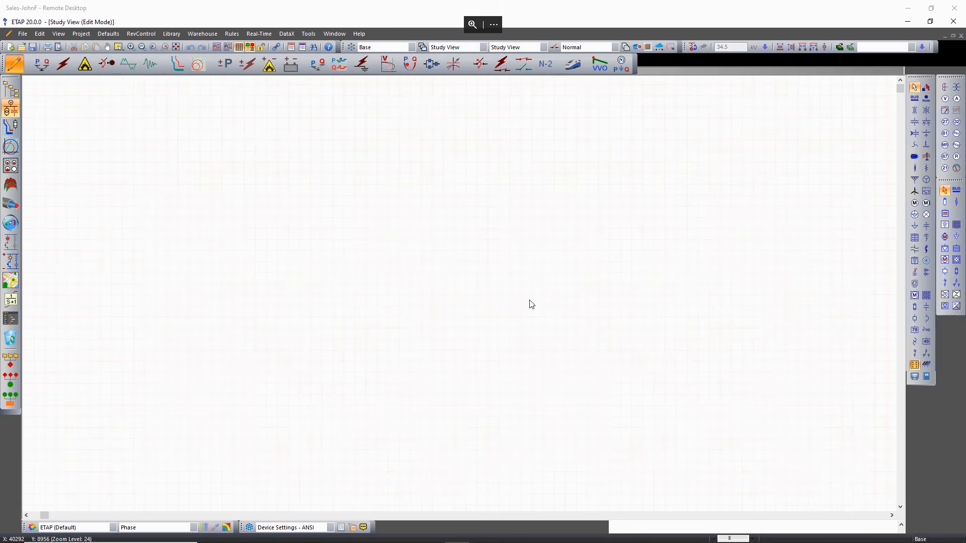
Open the ETAP Default Auto Build rule book and examine the element connection spacing for branches, AC-DC elements and loads.
left_click(231, 34)
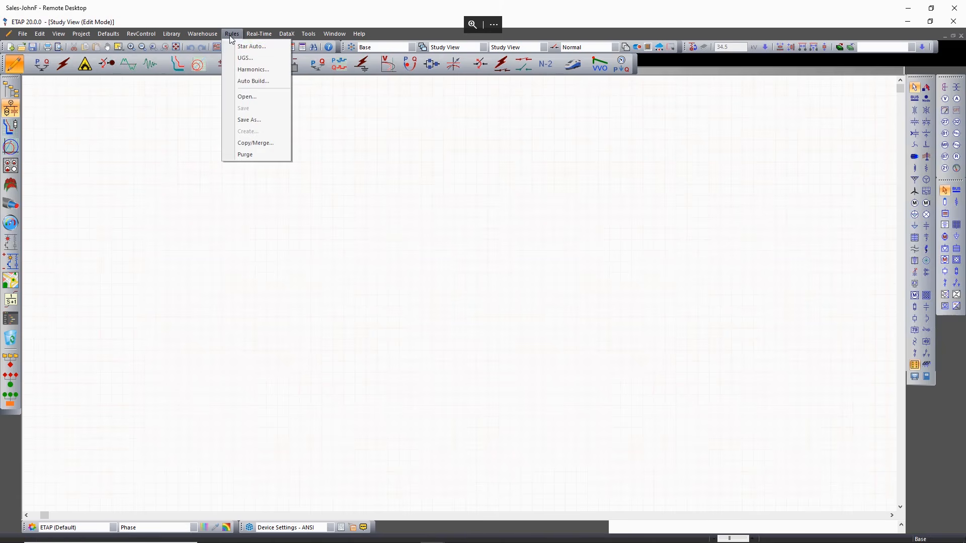
left_click(253, 82)
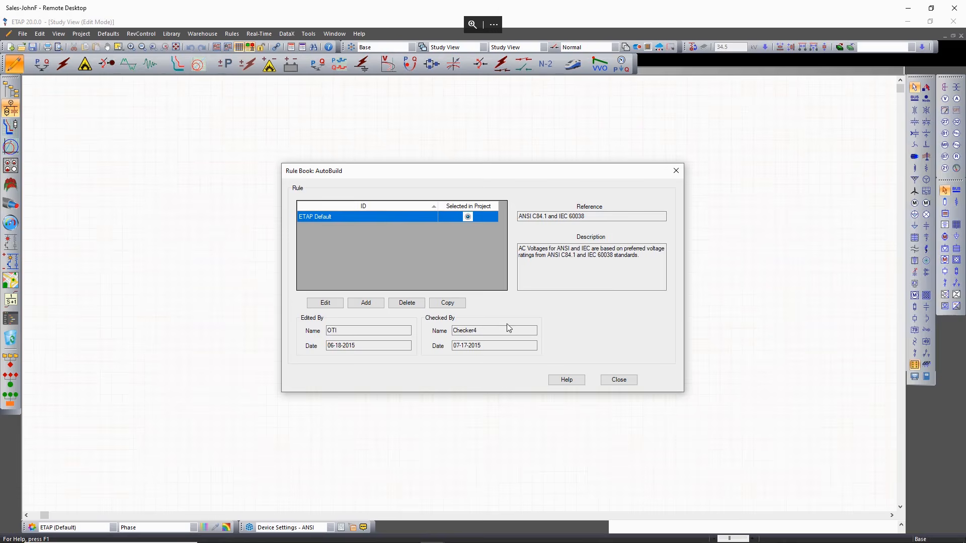
left_click(325, 302)
left_click(302, 168)
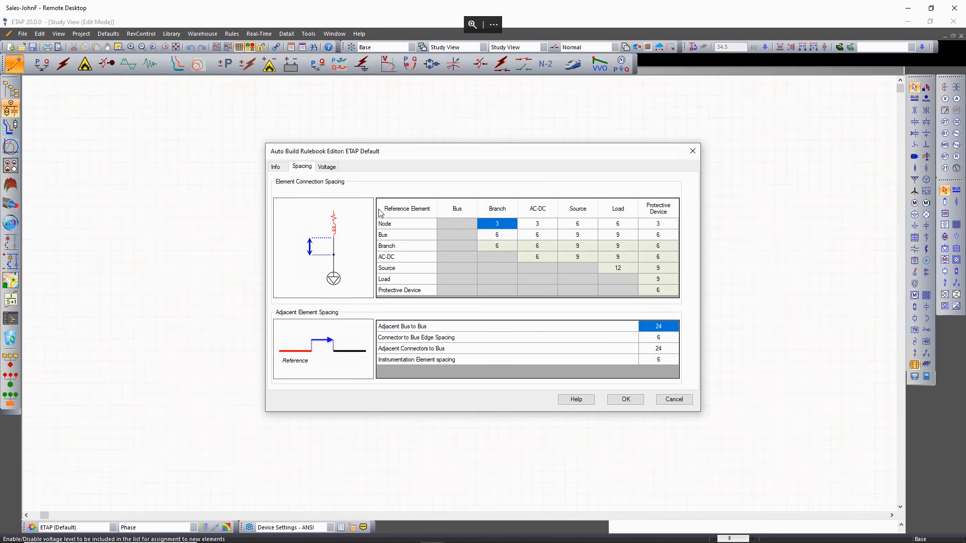
left_click(513, 238)
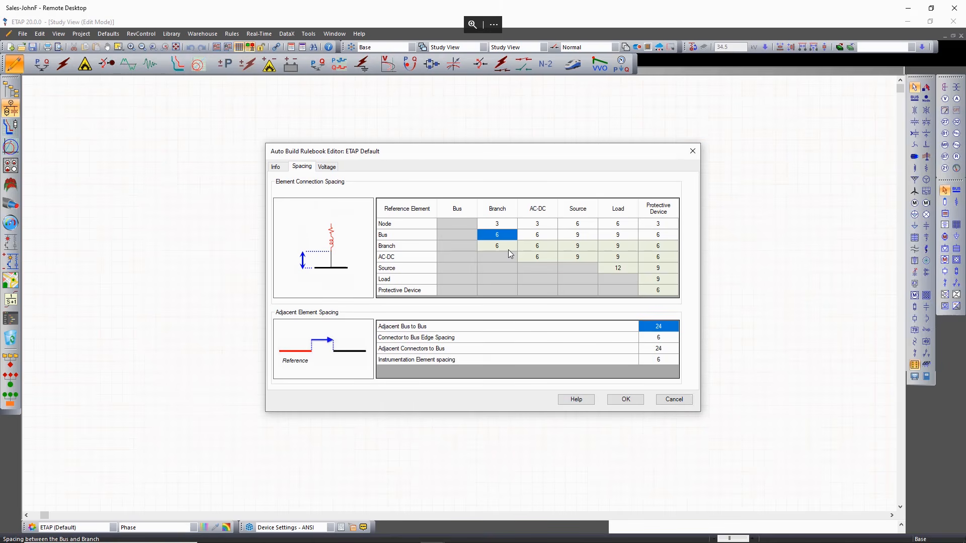
left_click(509, 247)
left_click(536, 248)
left_click(551, 236)
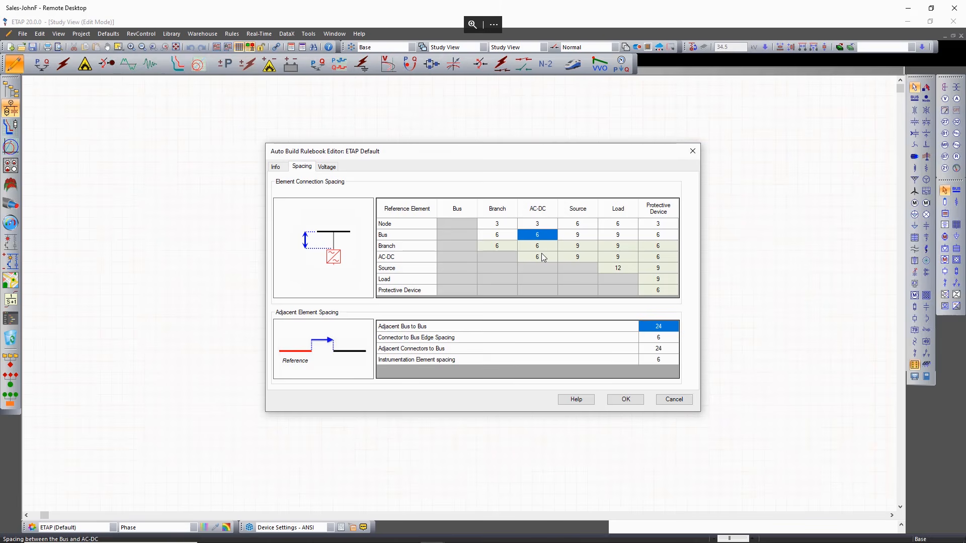
left_click(616, 235)
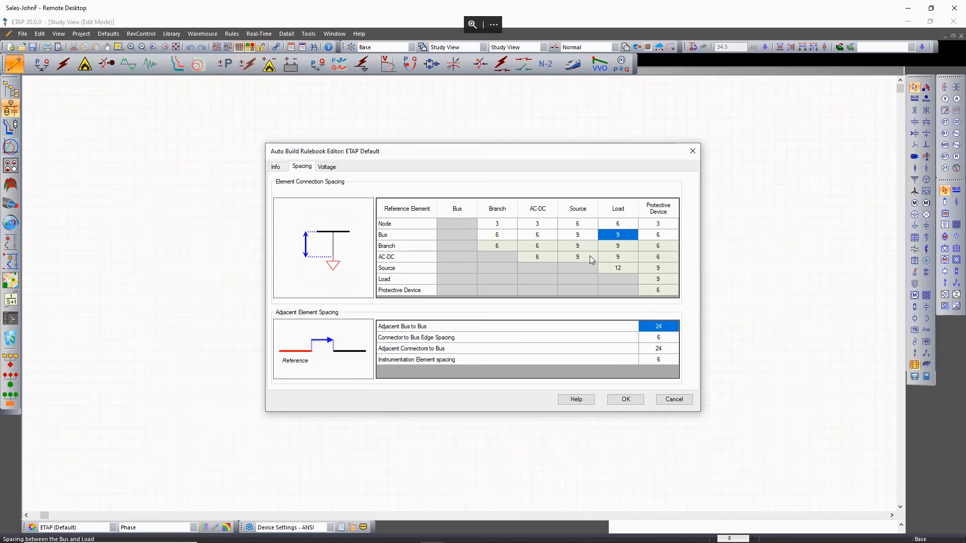
Examine the rule book's voltage standard, nominal voltage list and automated voltage assignment, and close the editor with OK.
left_click(327, 167)
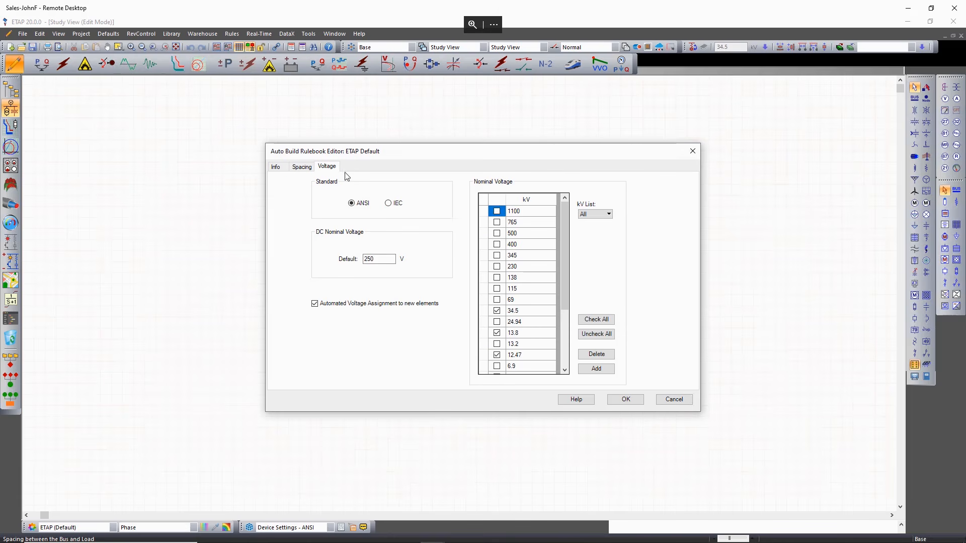
scroll(539, 271, "down", 3)
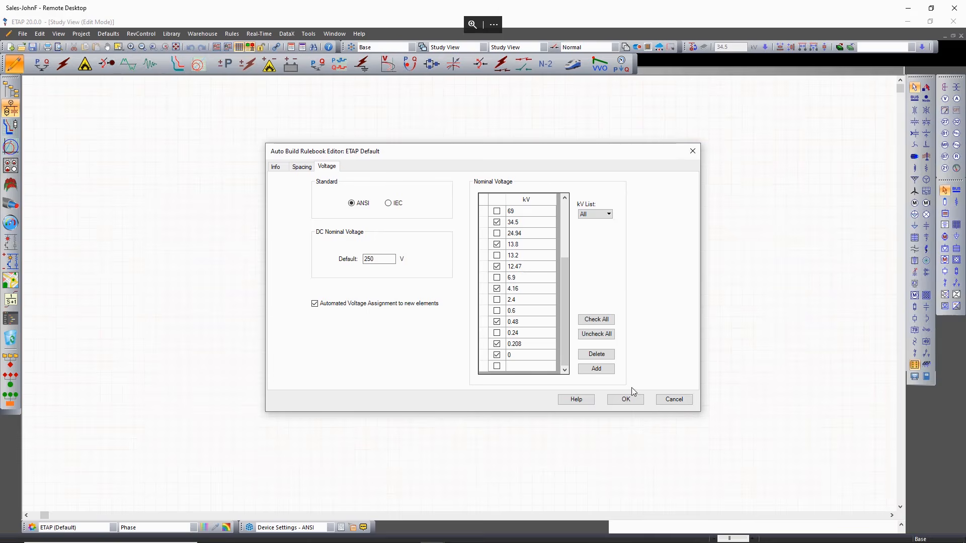
left_click(625, 399)
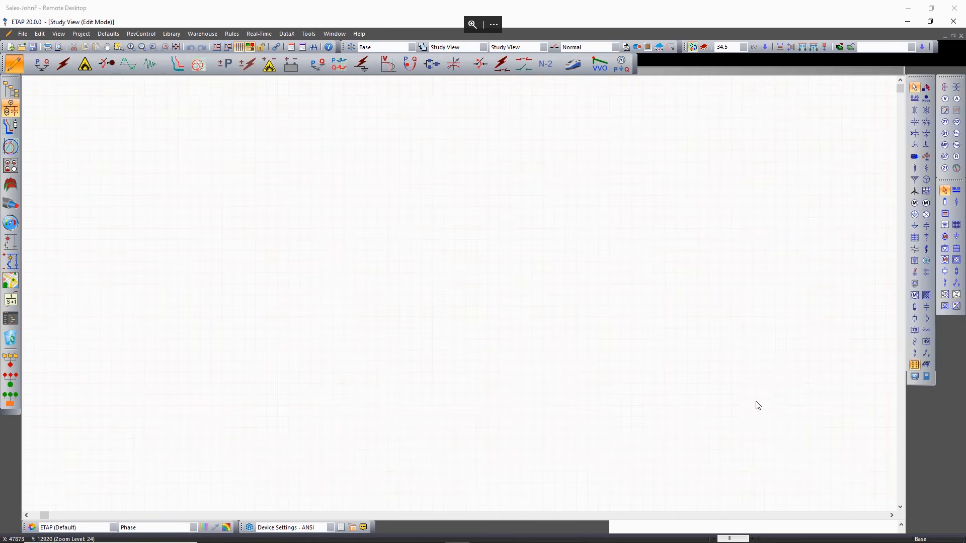
Auto-build a power grid, a 34.5 kV bus, a two-winding transformer and a 13.8 kV bus in series on the empty diagram.
left_click(914, 181)
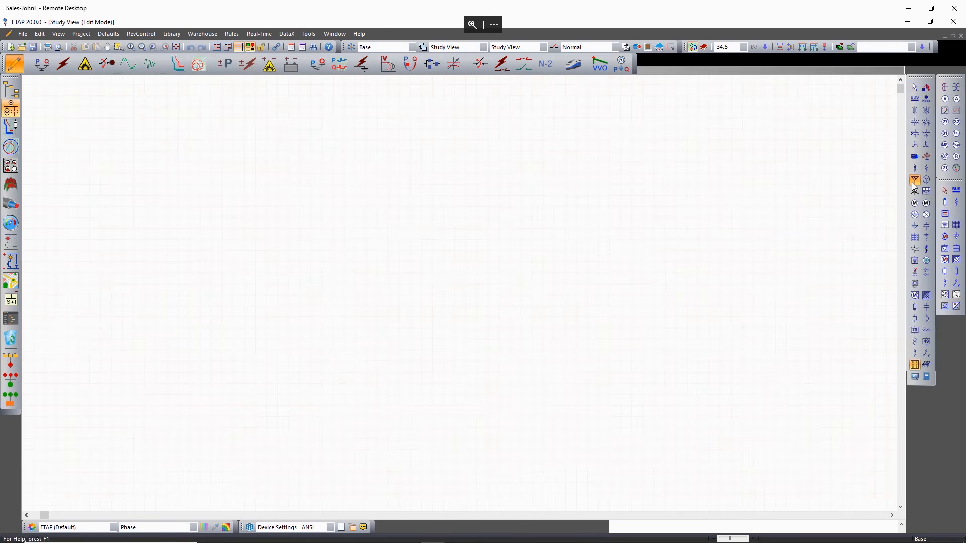
left_click(514, 148)
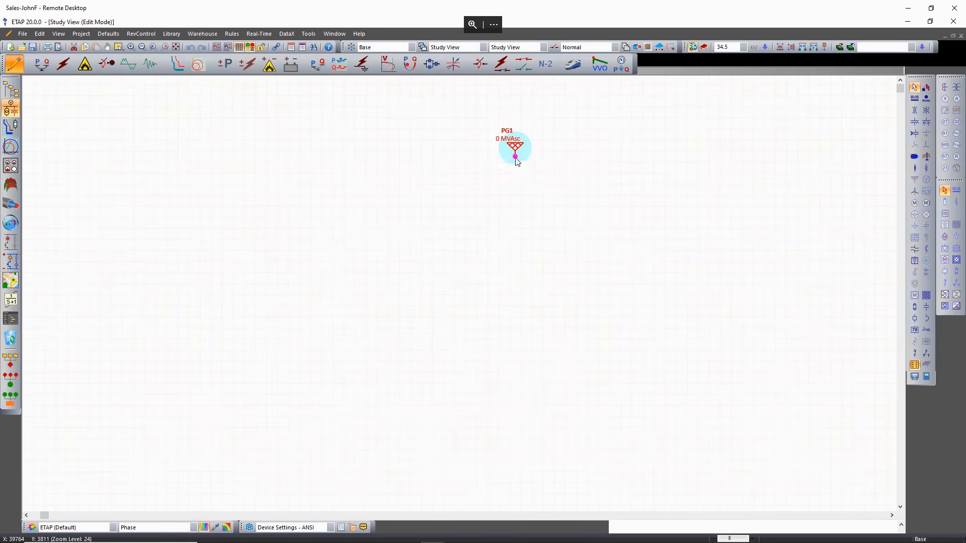
left_click(914, 109)
left_click(917, 99)
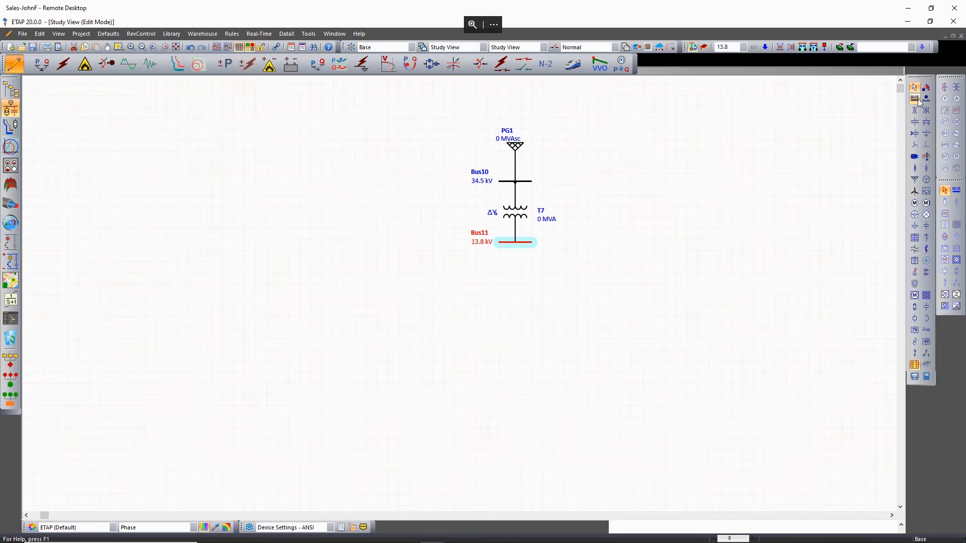
Connect three induction motors to the 13.8 kV bus and center the bus and motors below the transformer.
left_click(913, 205)
left_click(913, 205)
left_click(914, 206)
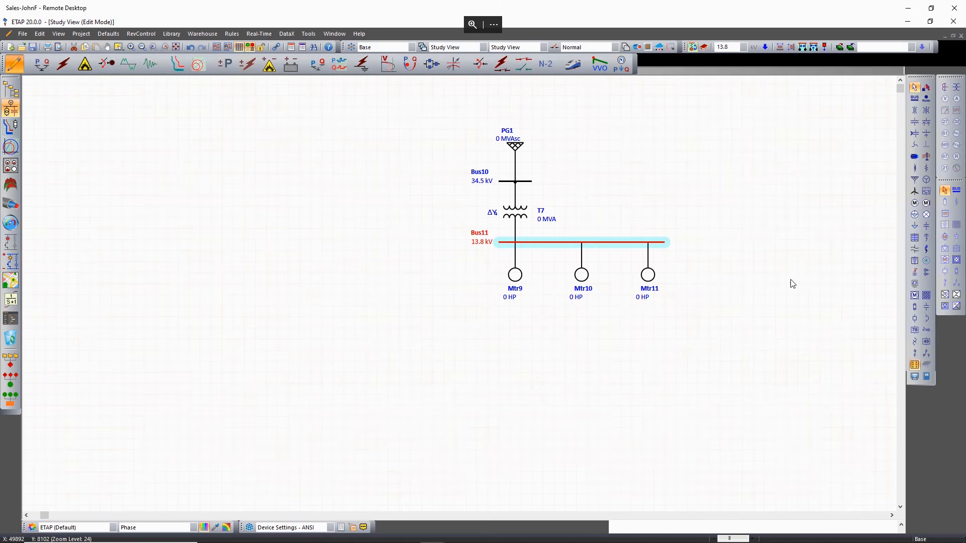
left_click(519, 218)
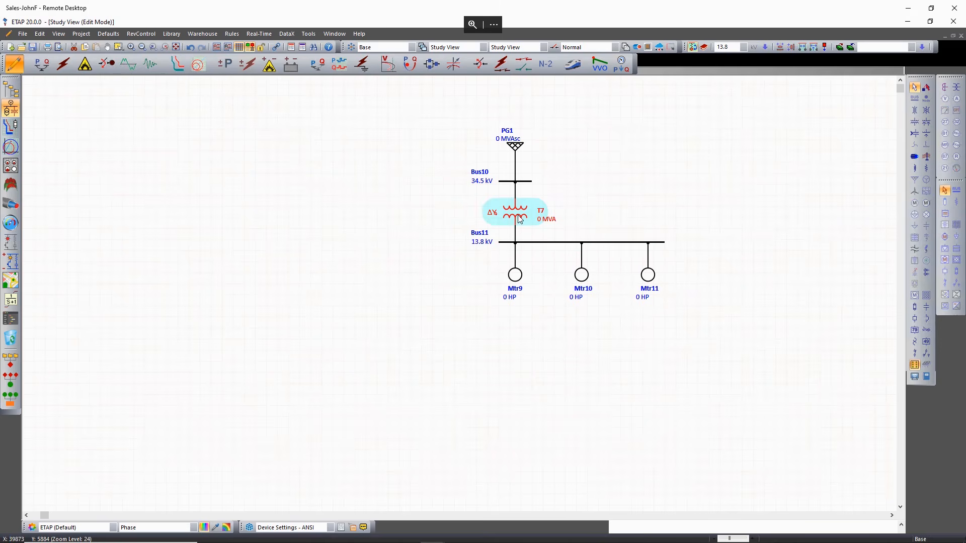
left_click(827, 48)
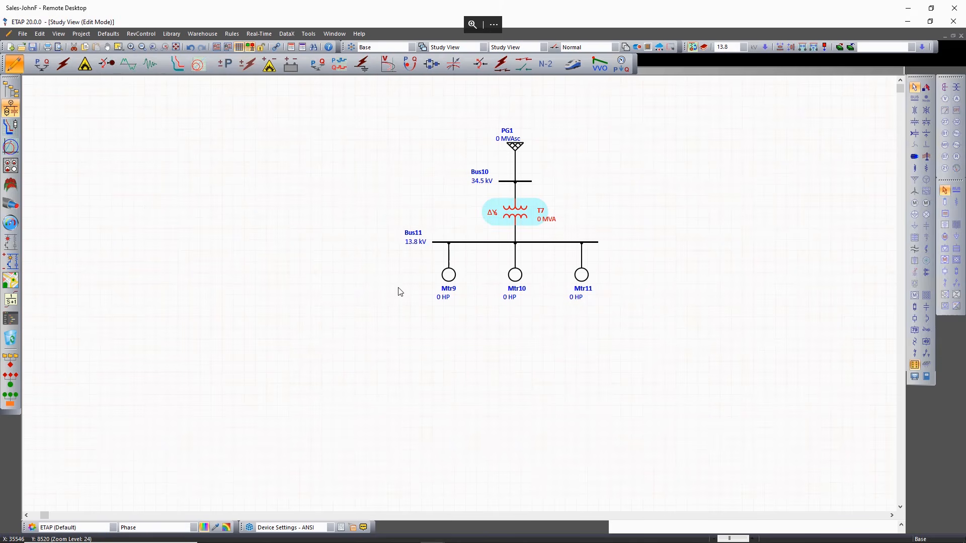
Insert a low-voltage circuit breaker between the 13.8 kV bus and each of the three motors.
left_click_drag(401, 281, 618, 306)
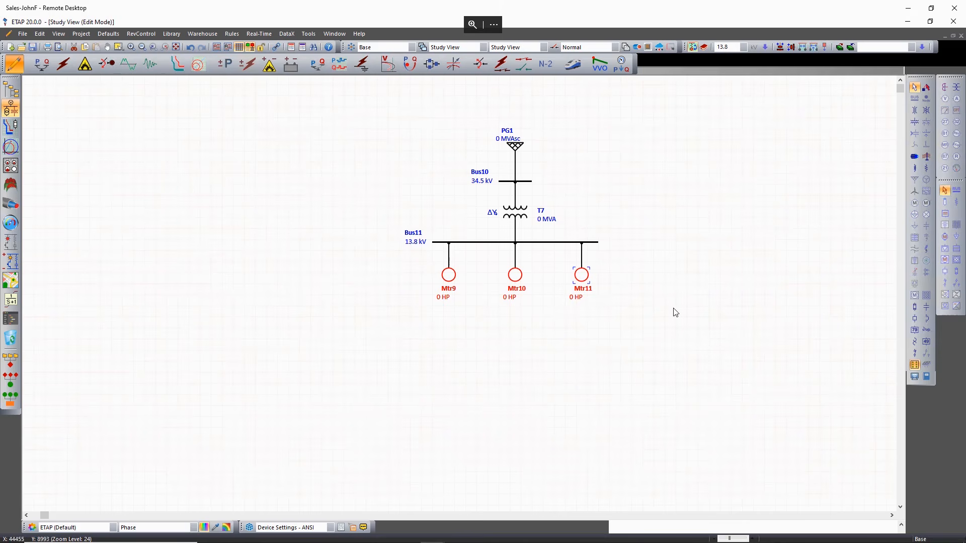
left_click(926, 320)
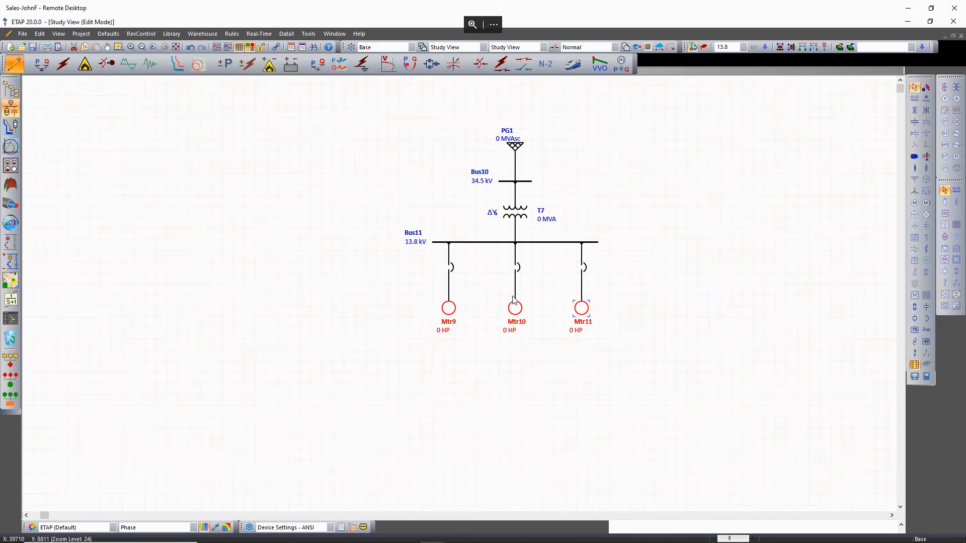
Move the power grid, upper bus and transformer upward and insert a cable between the transformer and the 13.8 kV bus.
left_click_drag(472, 123, 575, 232)
left_click_drag(514, 212, 514, 176)
left_click(608, 205)
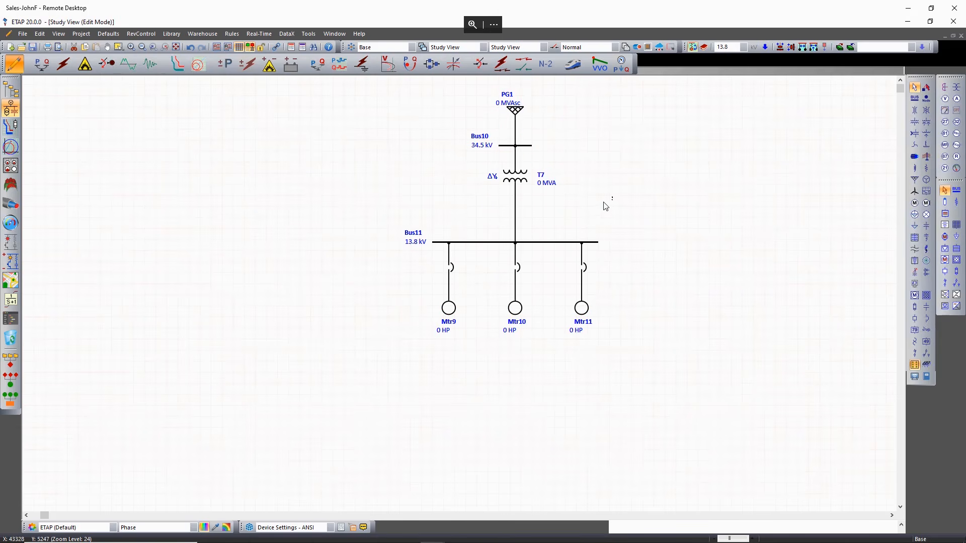
left_click(516, 217)
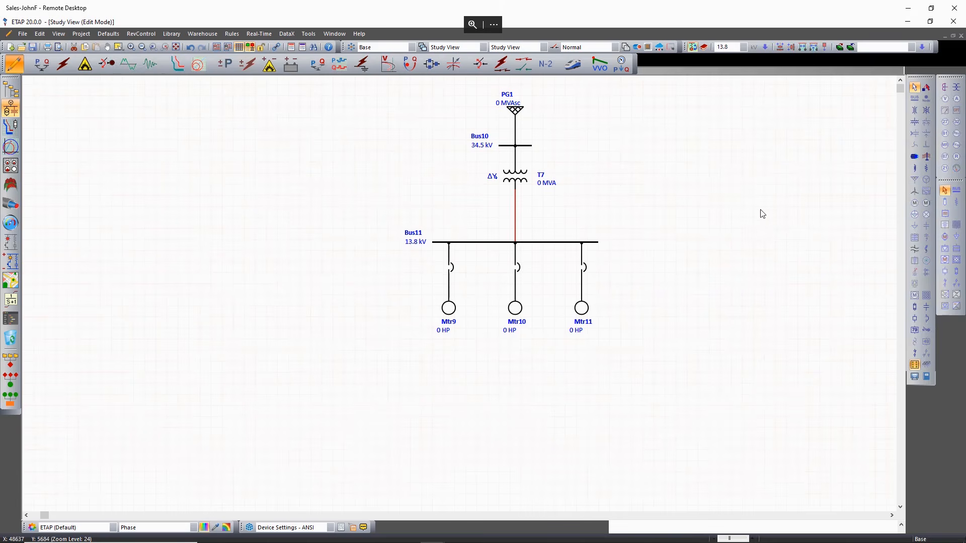
left_click(915, 158)
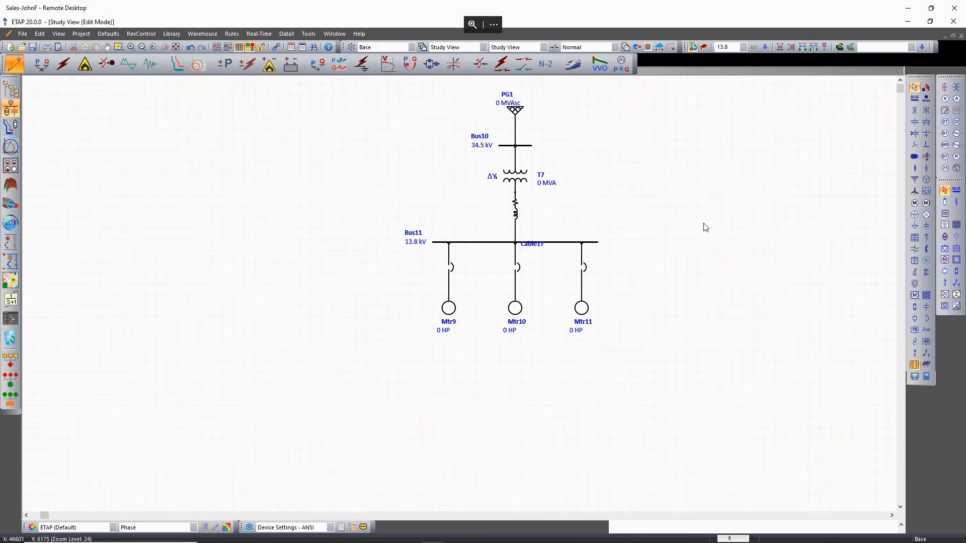
Rate motor Mtr9 at 100 HP with NEC typical nameplate data and set its impedance design to NEMA.
double_click(449, 310)
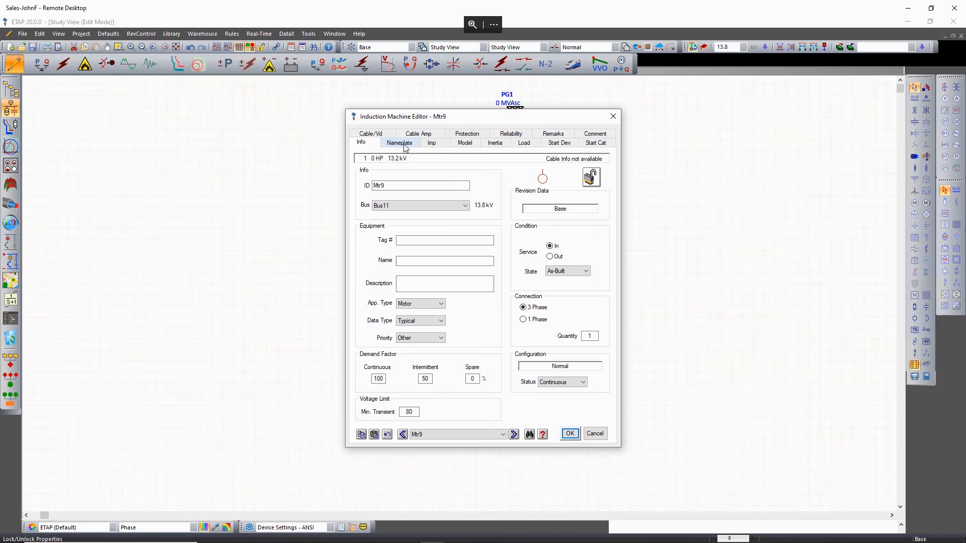
left_click(401, 143)
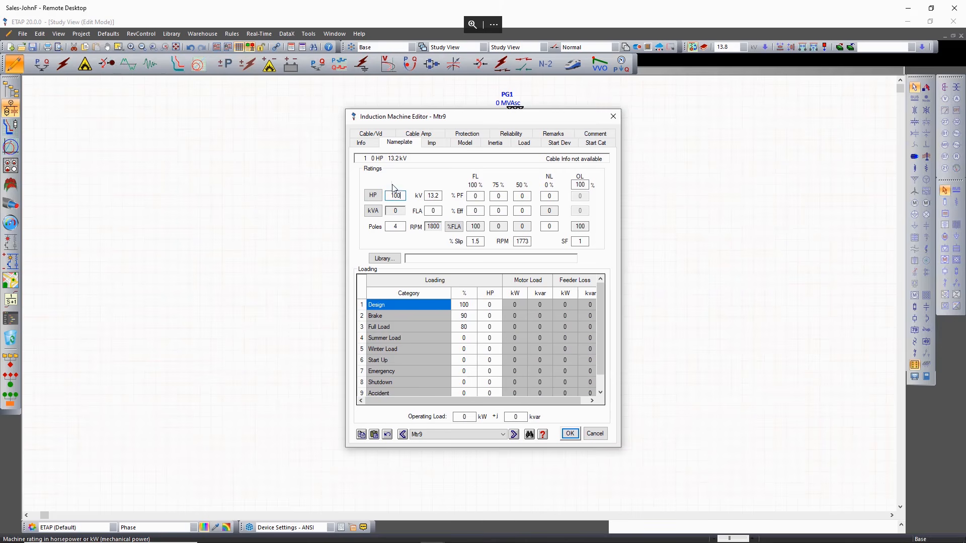
key("Tab")
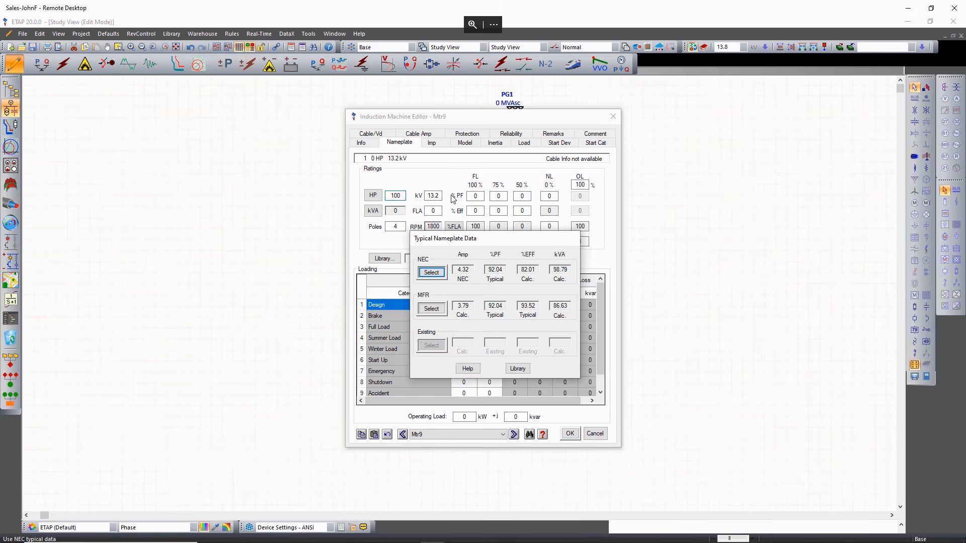
left_click(432, 273)
left_click(432, 145)
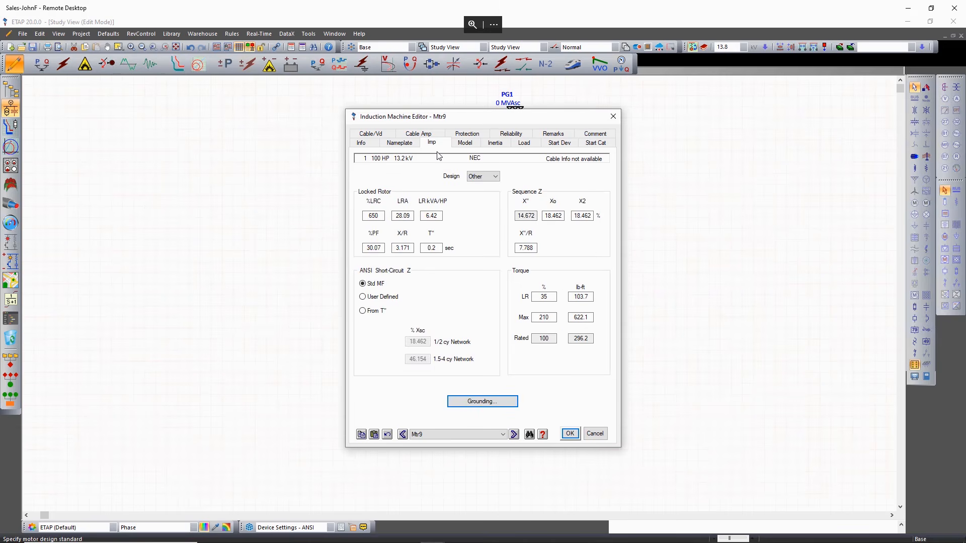
left_click(495, 176)
left_click(482, 188)
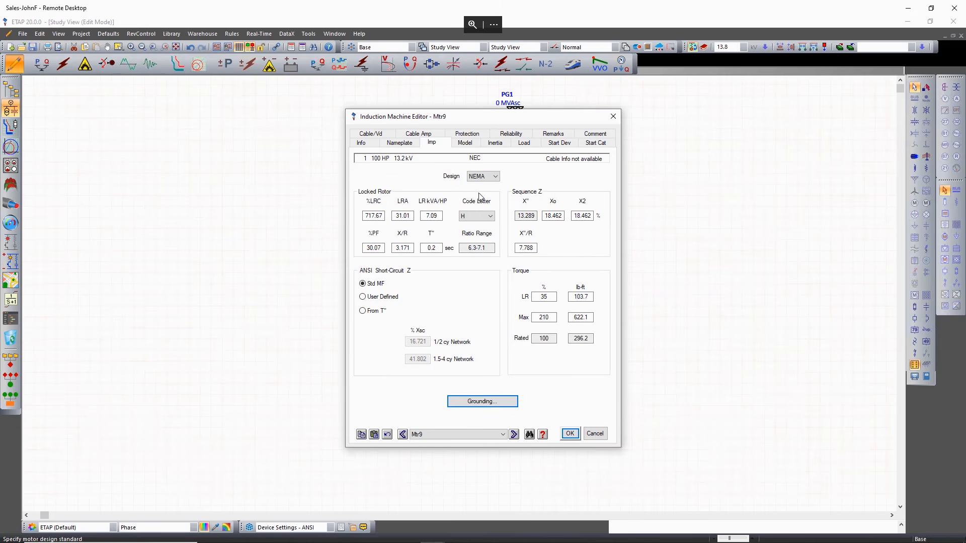
left_click(571, 434)
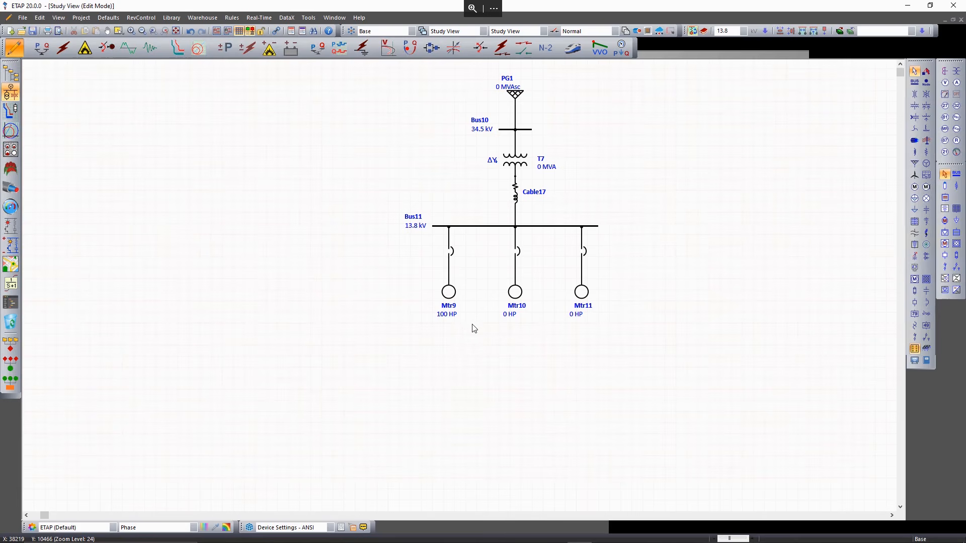
Replicate the properties of Mtr9 to the other two motors, Mtr10 and Mtr11.
left_click(440, 293)
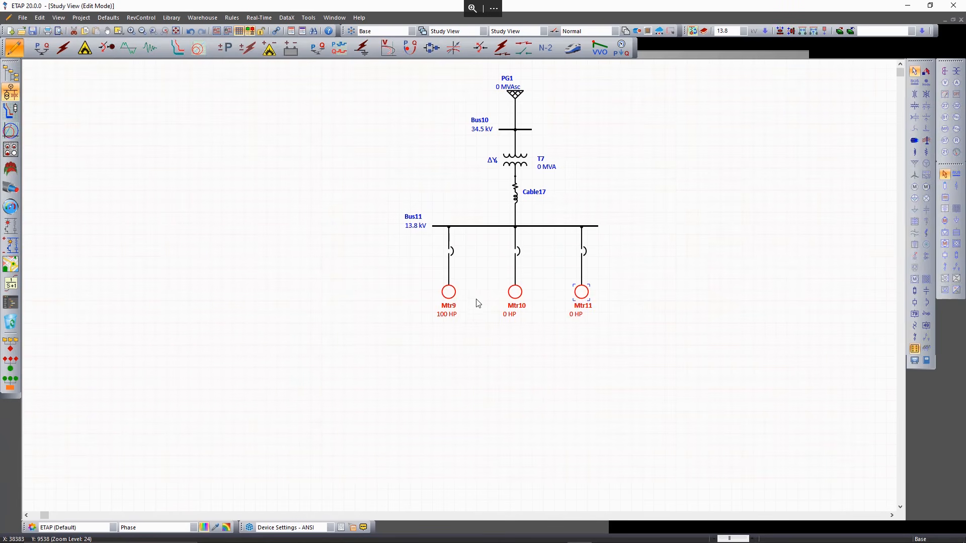
left_click(449, 297, "ctrl")
left_click(451, 297, "ctrl")
double_click(459, 296)
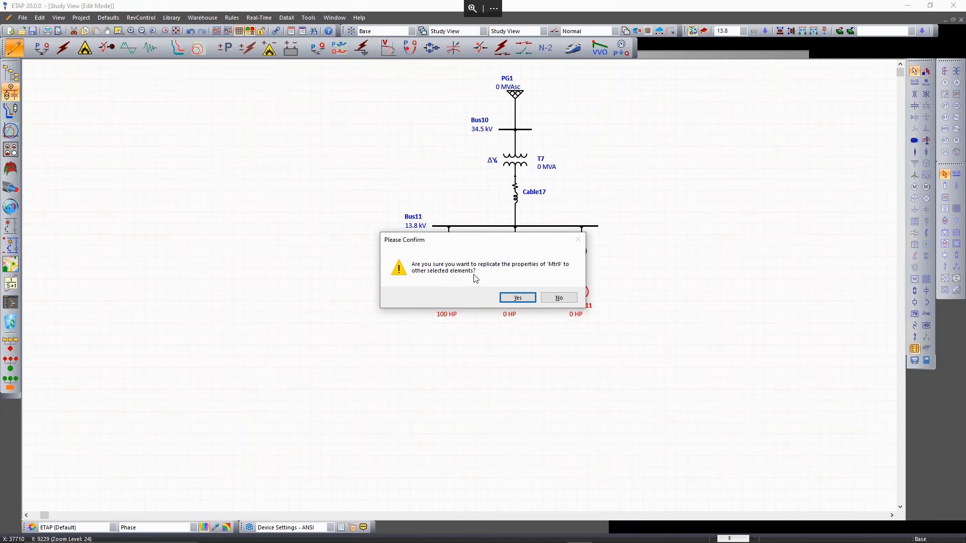
left_click(517, 298)
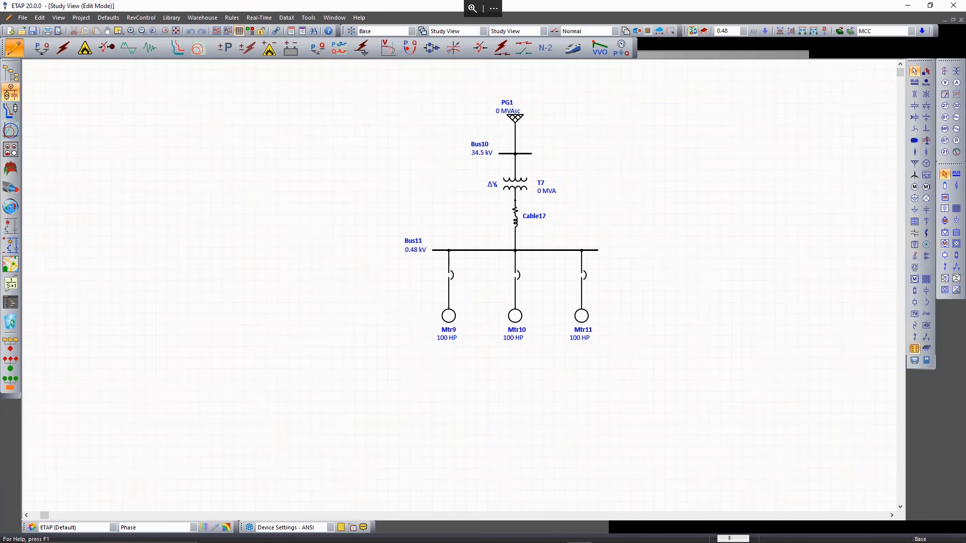
Scatter the three motors unevenly below the 0.48 kV bus and realign them automatically under their breakers.
left_click(584, 318)
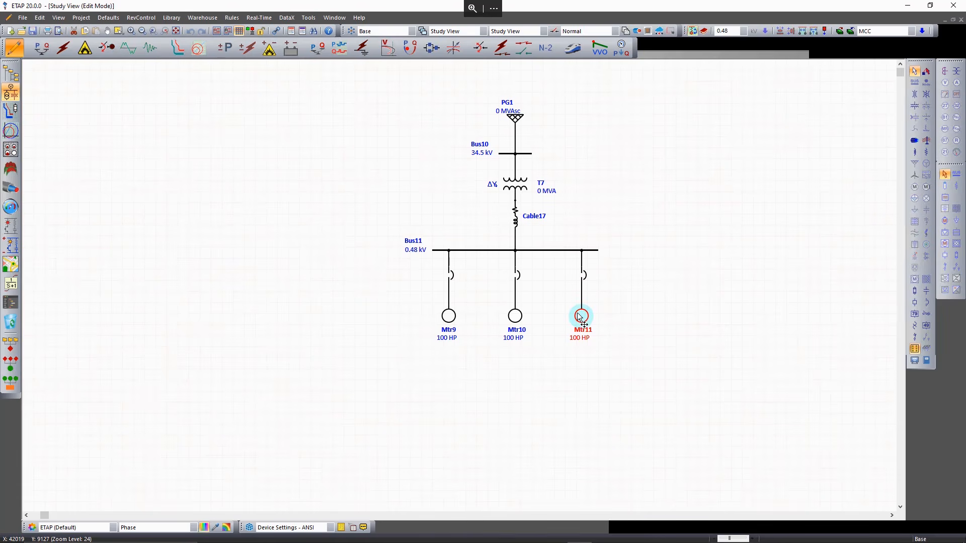
left_click_drag(581, 317, 667, 378)
left_click_drag(521, 319, 501, 350)
left_click_drag(450, 321, 389, 354)
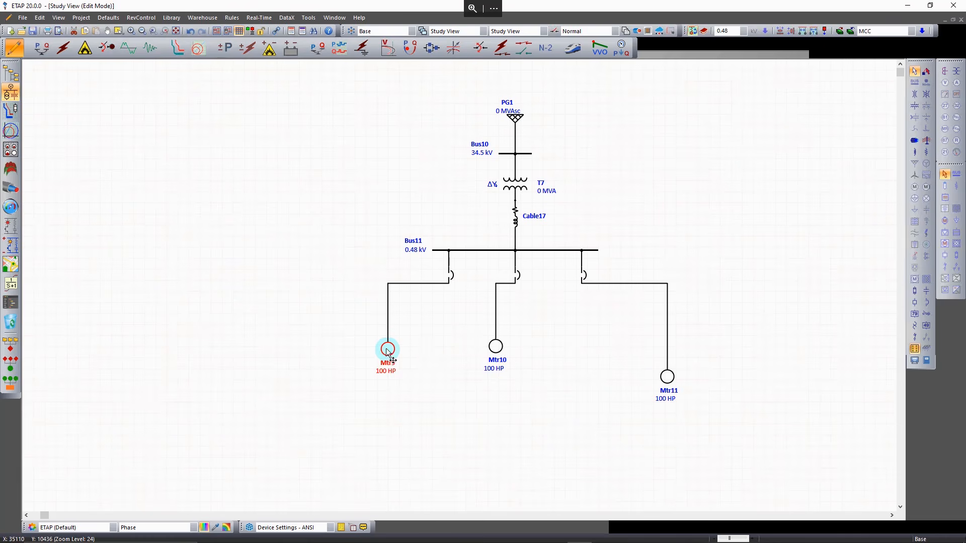
left_click(814, 32)
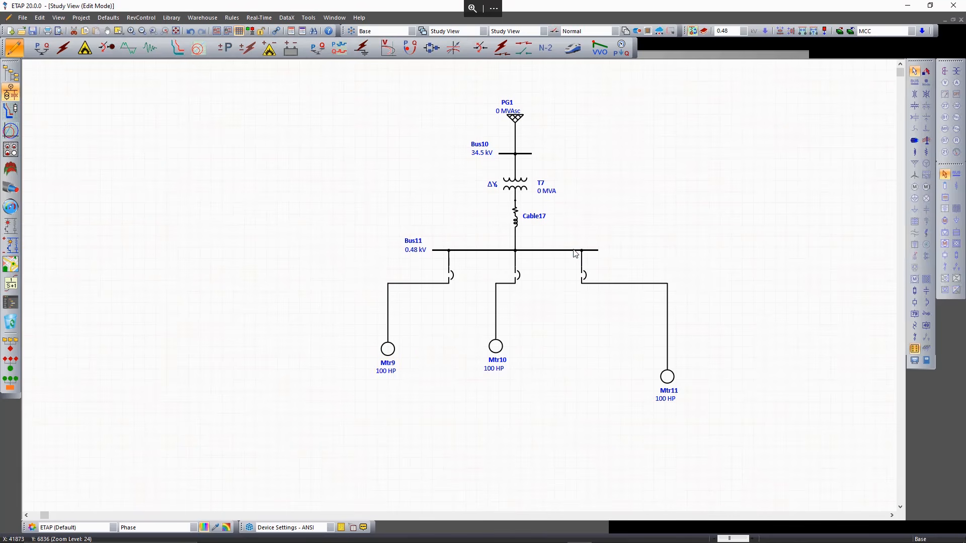
Insert the ANSI Transformer Protection template into the diagram beside the motor network.
left_click(839, 30)
left_click_drag(446, 144, 199, 139)
left_click(82, 187)
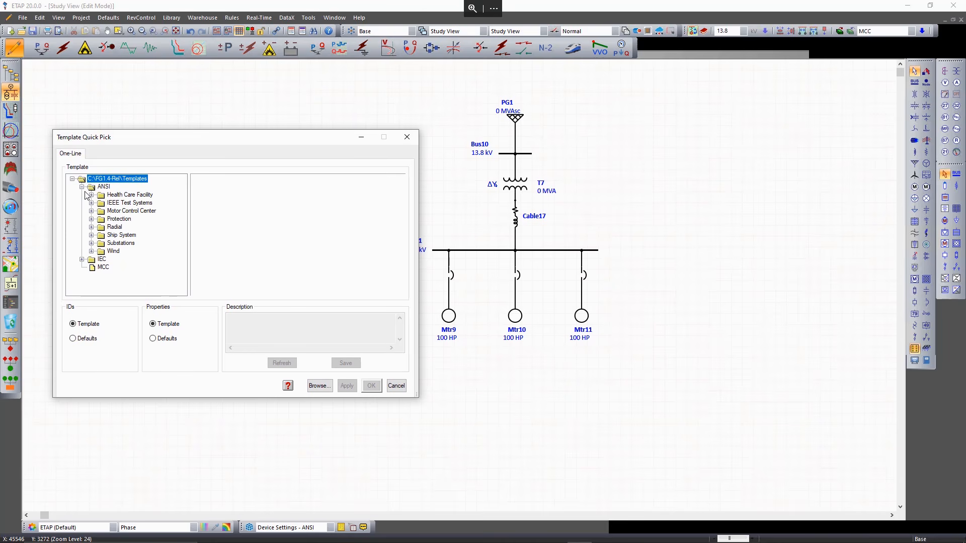
left_click(92, 219)
left_click(126, 235)
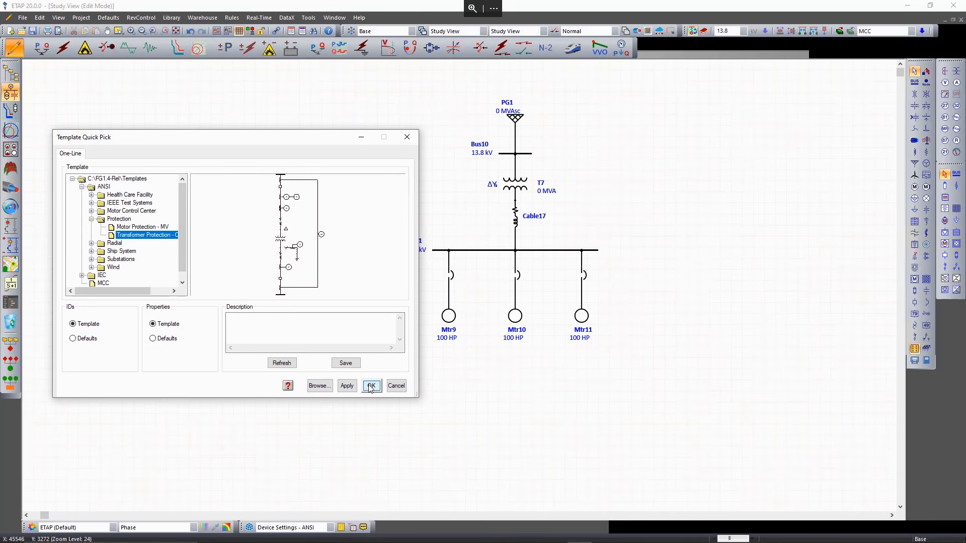
left_click(374, 390)
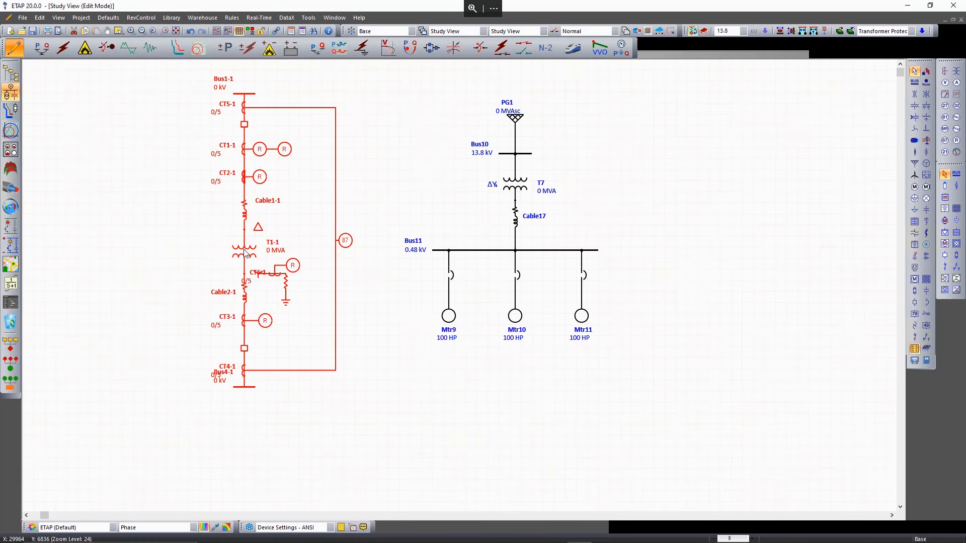
Save the 0.48 kV bus with its three motor feeders as a template named MCC2.
left_click(244, 253)
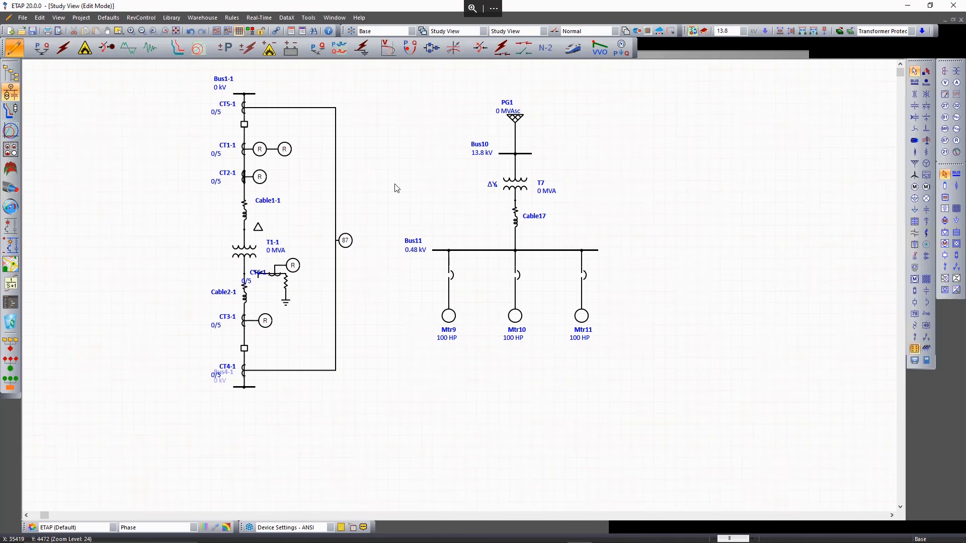
left_click(850, 31)
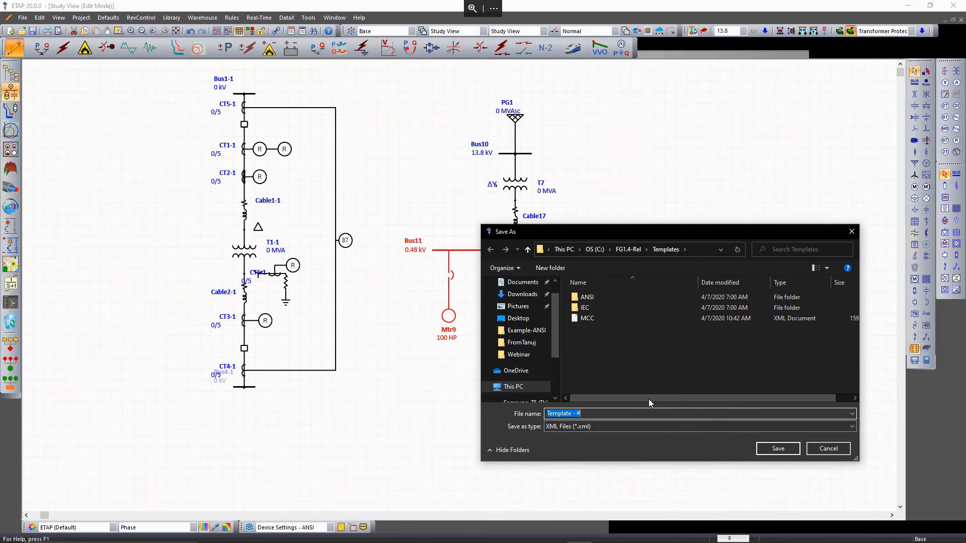
type("MCC2")
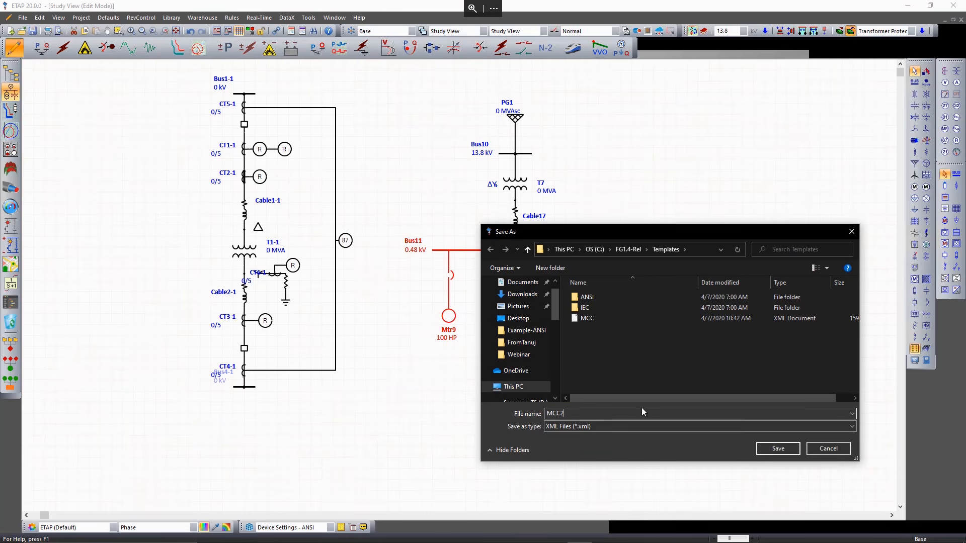
key("Return")
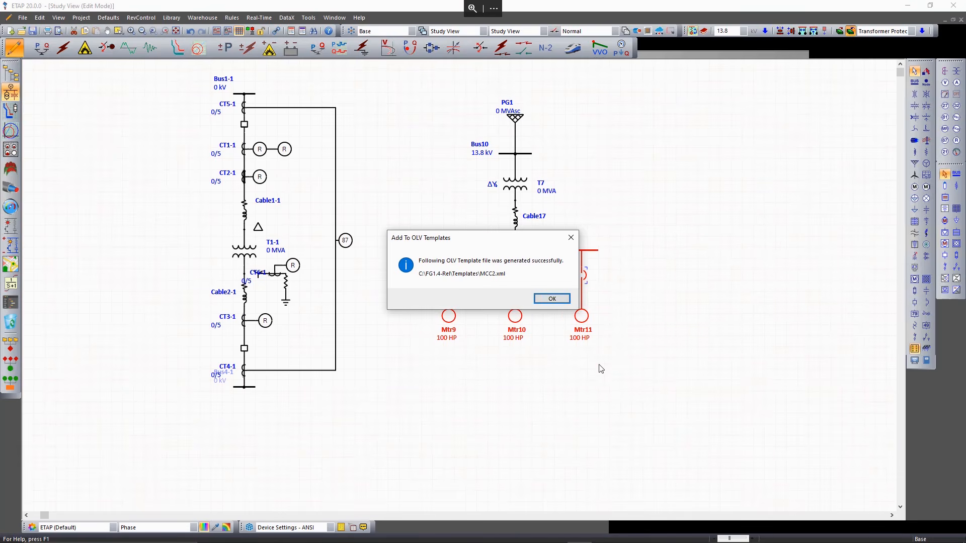
left_click(556, 299)
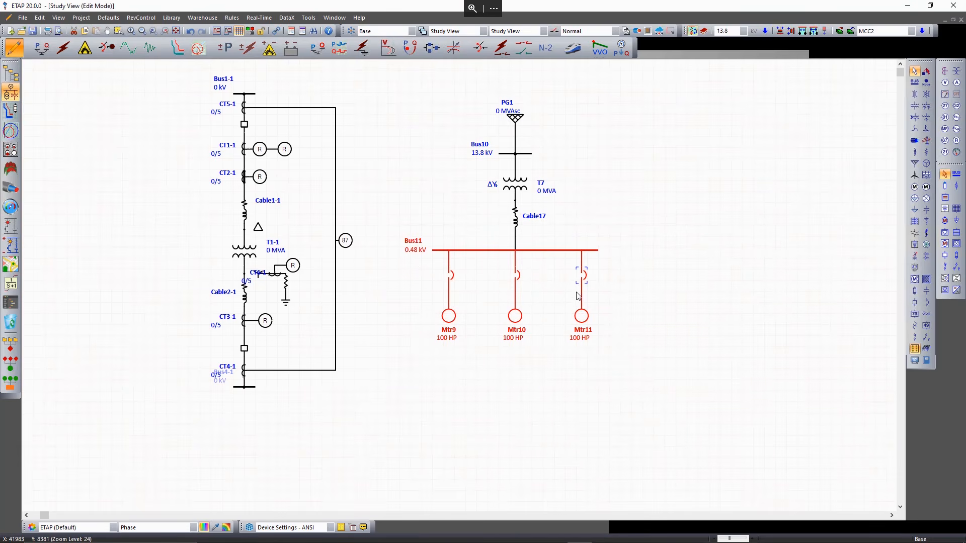
left_click(721, 265)
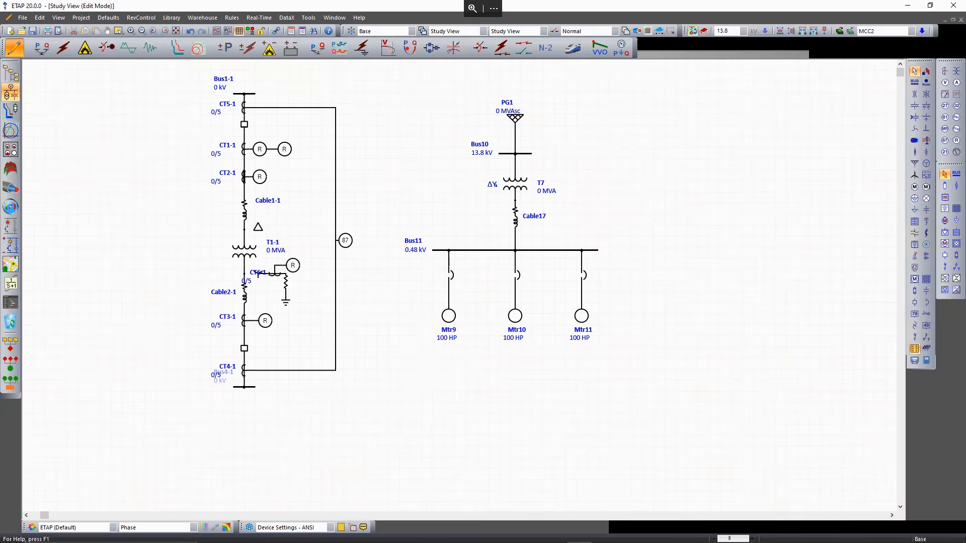
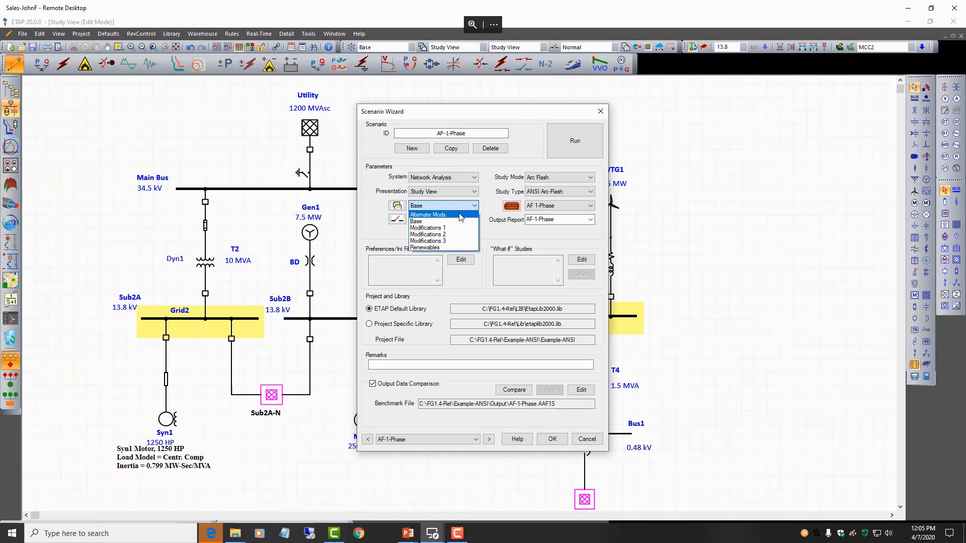
Run the AF-1-Phase scenario with the Alternate Mods. revision, Normal configuration and AF HalfCycle study case, and close the Scenario Wizard.
left_click(459, 214)
left_click(464, 220)
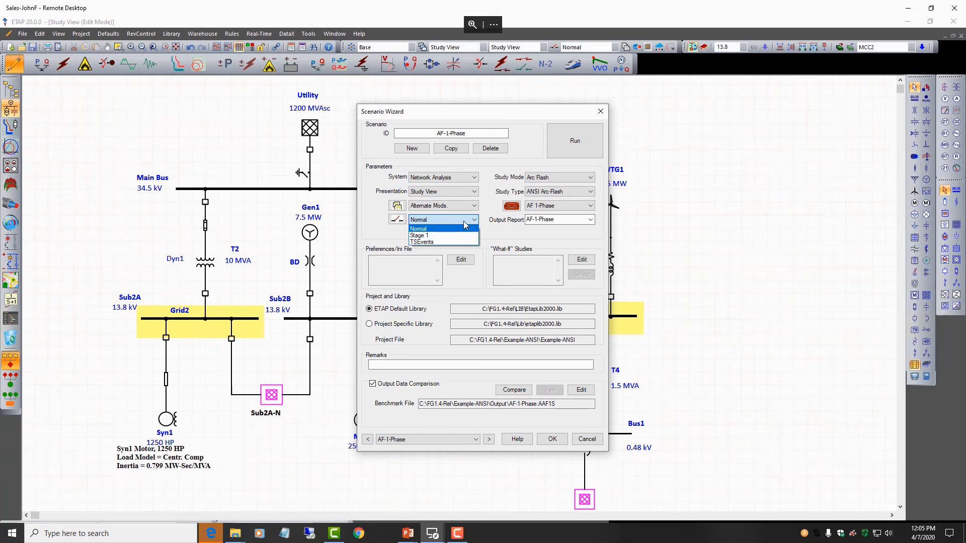
left_click(462, 228)
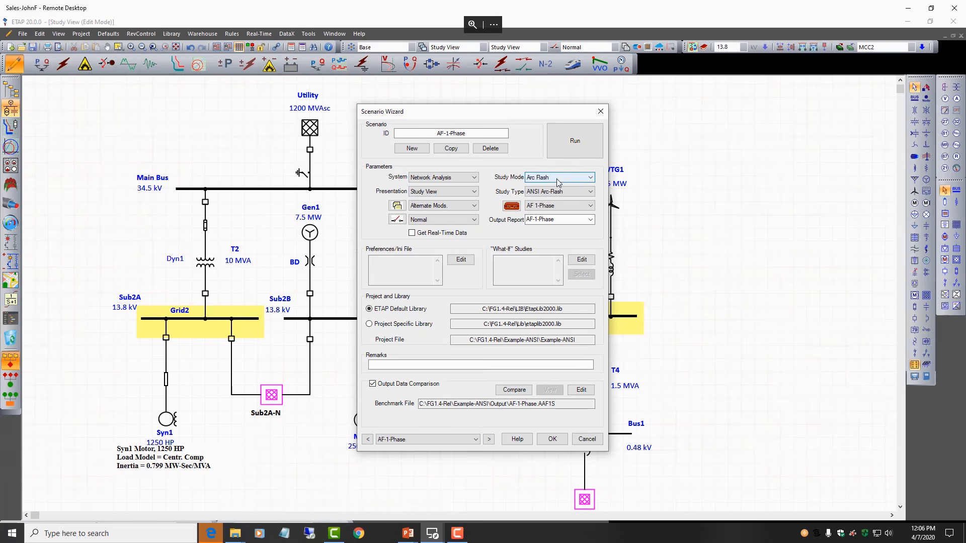
left_click(552, 204)
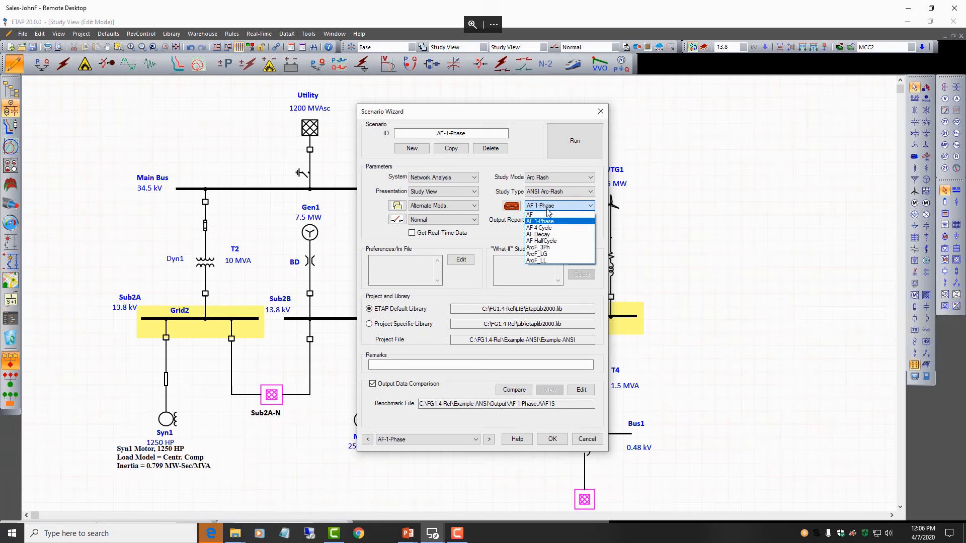
left_click(536, 247)
left_click(563, 150)
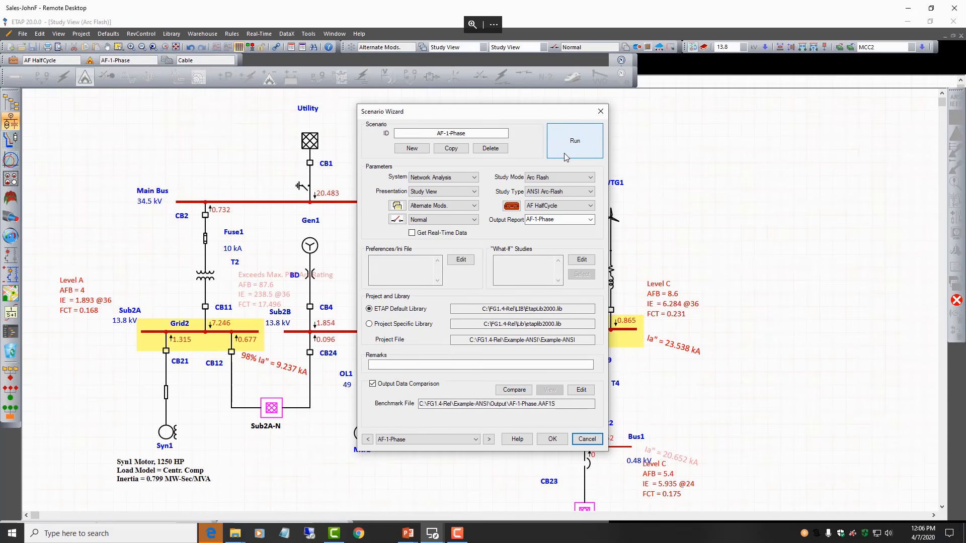
left_click(601, 111)
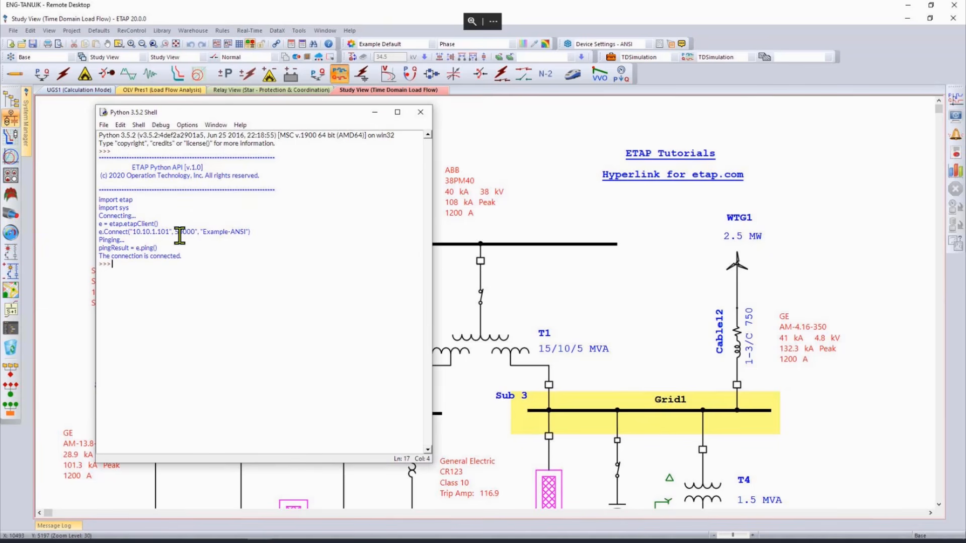
Display the etap package help in the Python shell with help (etap) and review its functions and package contents.
left_click_drag(172, 236, 131, 236)
left_click(137, 234)
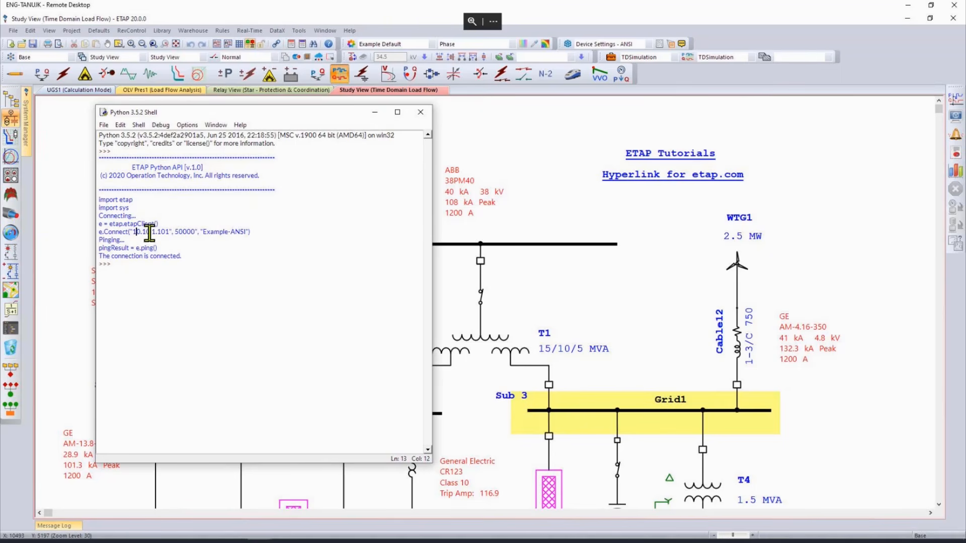
left_click(180, 268)
type("help")
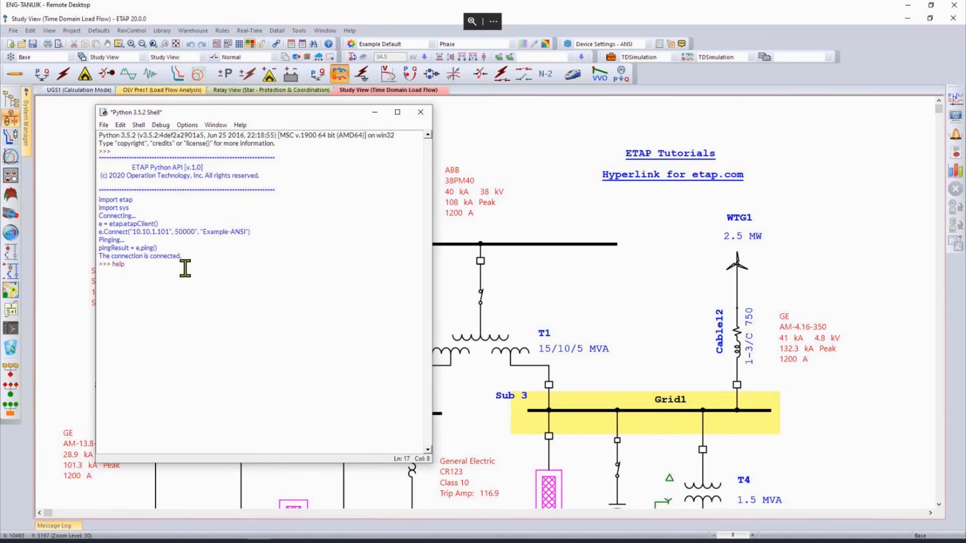
type("(")
type("(")
type("et")
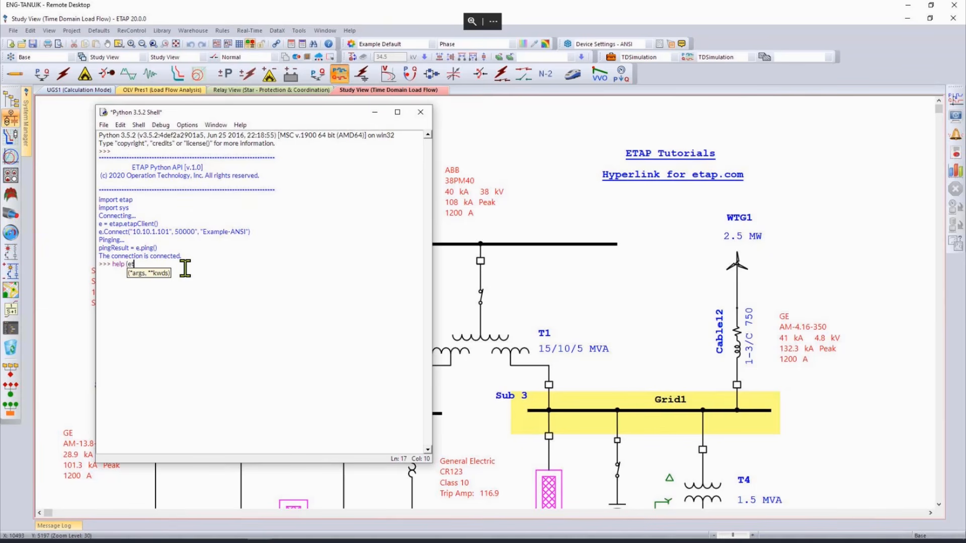
type("ap)")
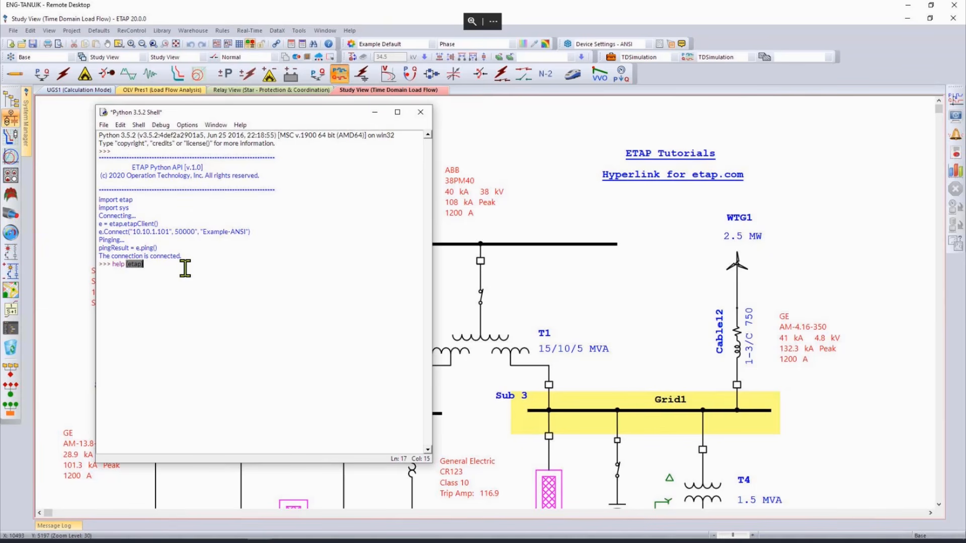
key("Return")
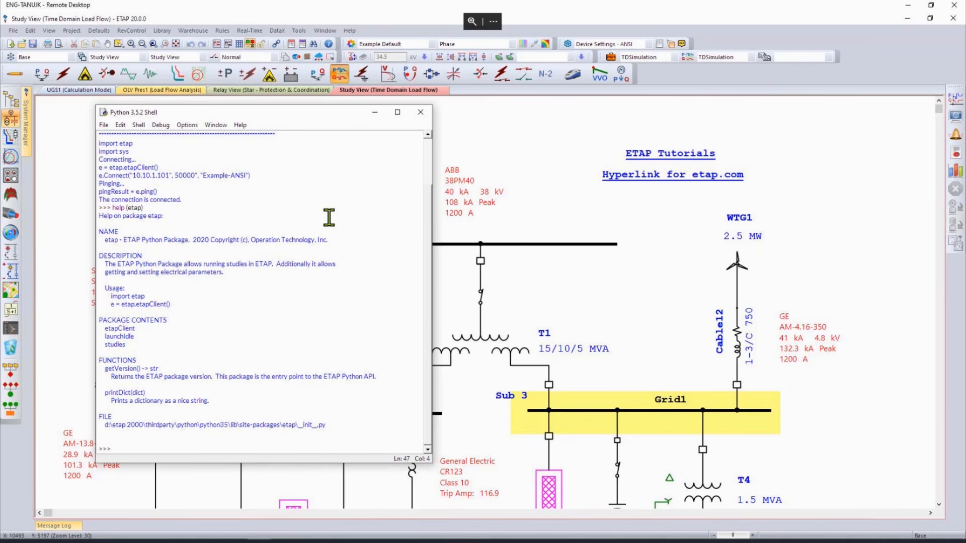
left_click_drag(136, 360, 256, 383)
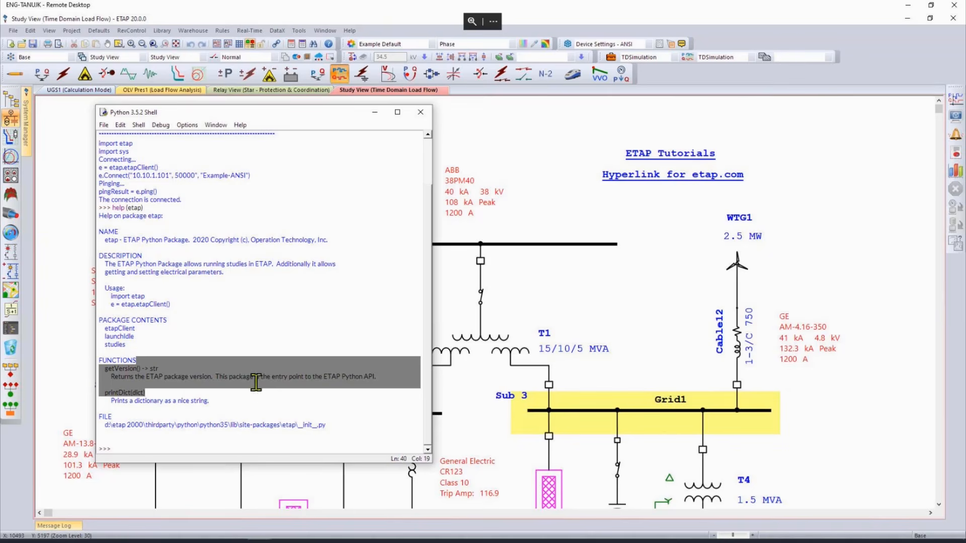
left_click(240, 327)
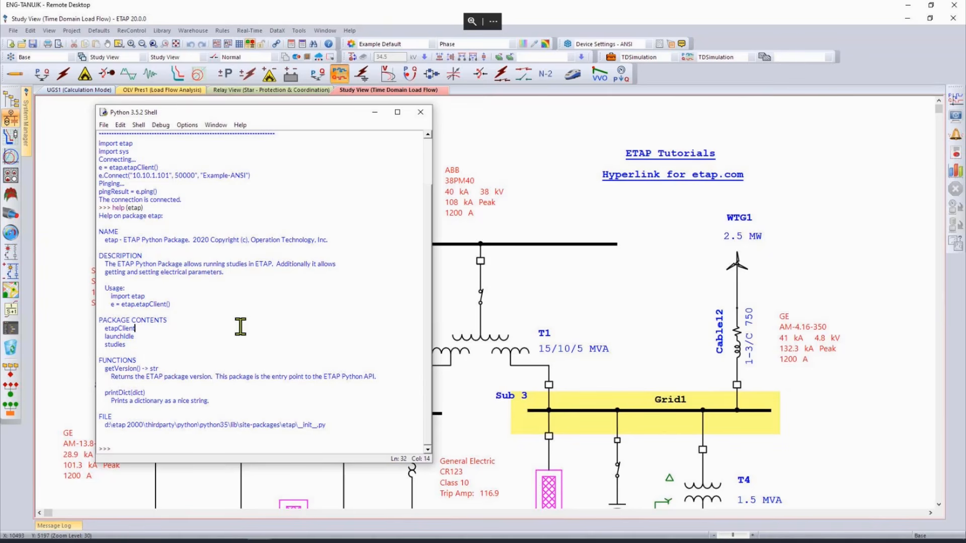
left_click(141, 448)
Open TimeDomainLoadFlow.py from the C:\Python Scripts folder and run it to plot the Bus 5 phase voltages.
left_click(107, 125)
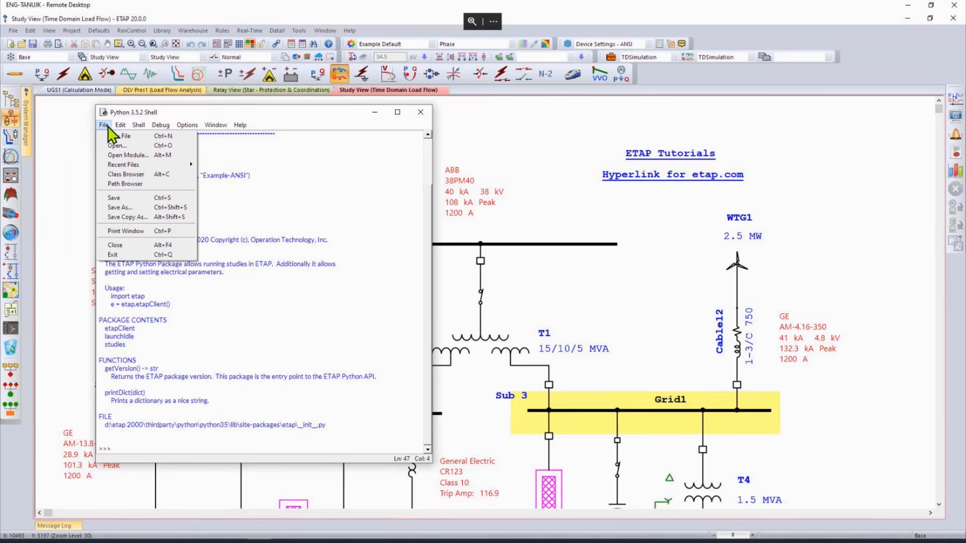
left_click(115, 144)
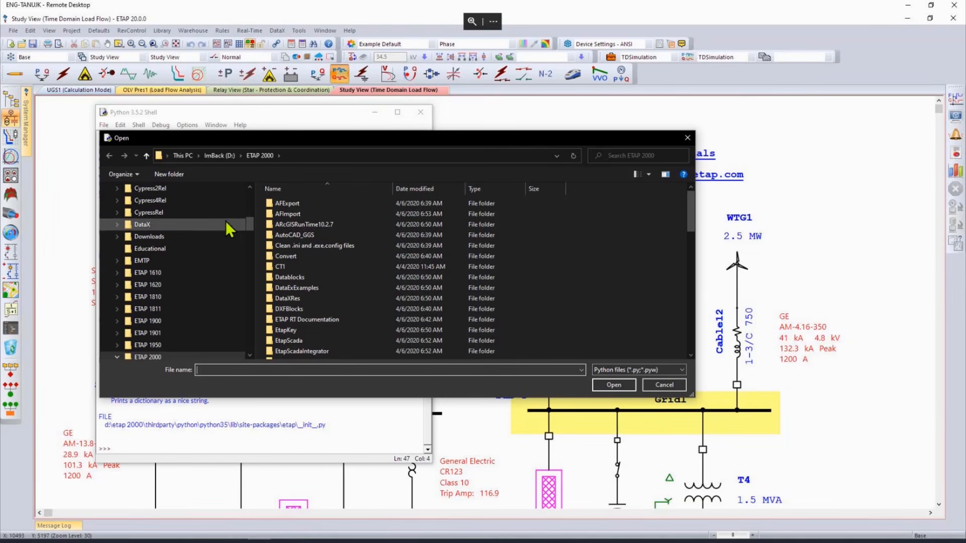
scroll(241, 223, "up", 3)
scroll(240, 225, "up", 5)
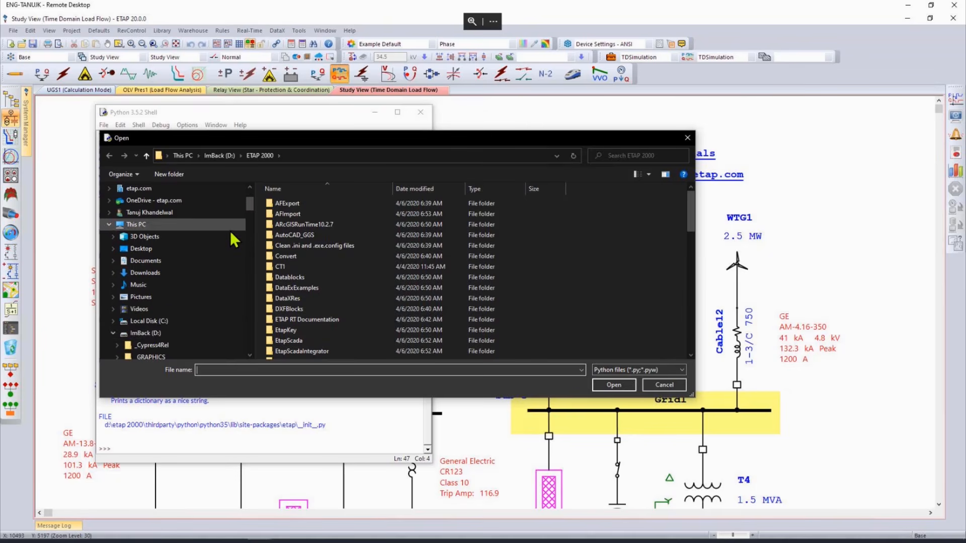
left_click(150, 321)
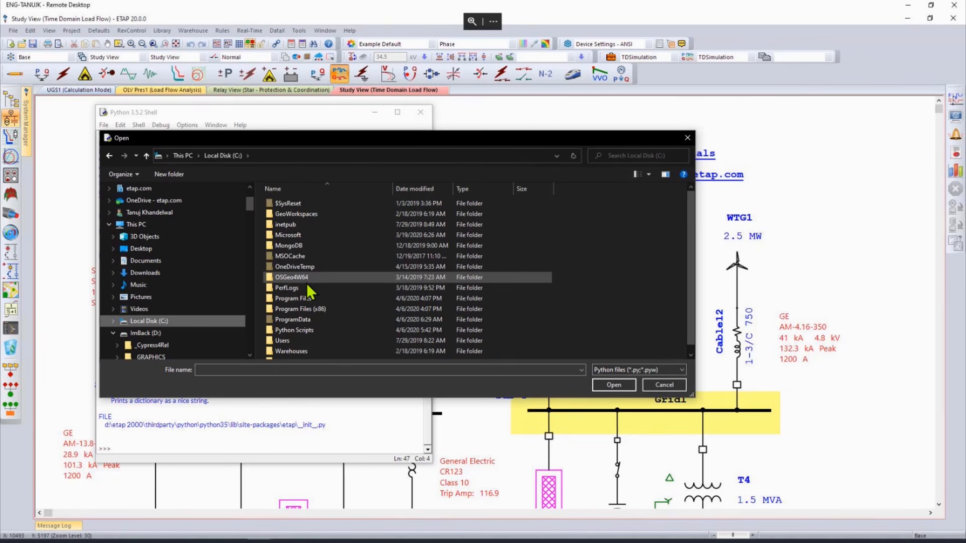
double_click(282, 330)
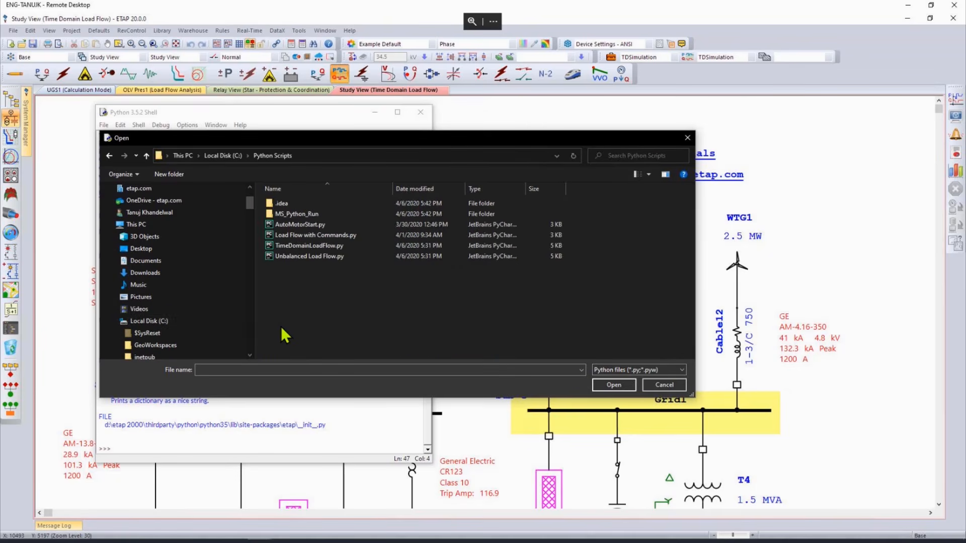
double_click(312, 245)
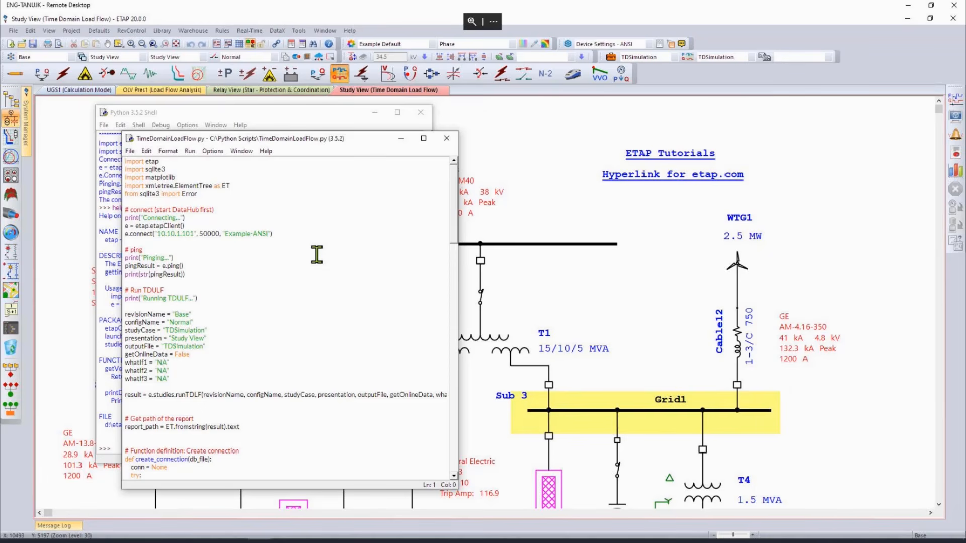
key("F5")
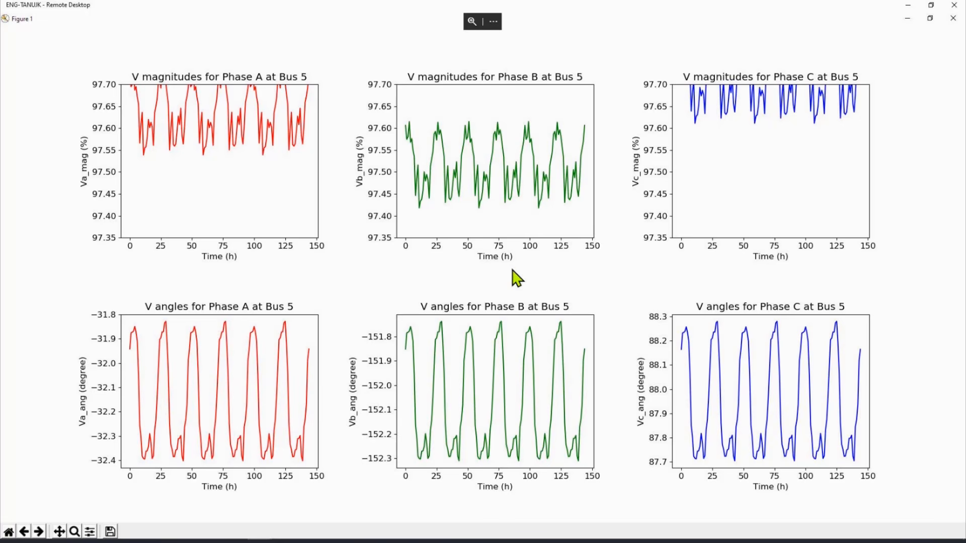
left_click(927, 18)
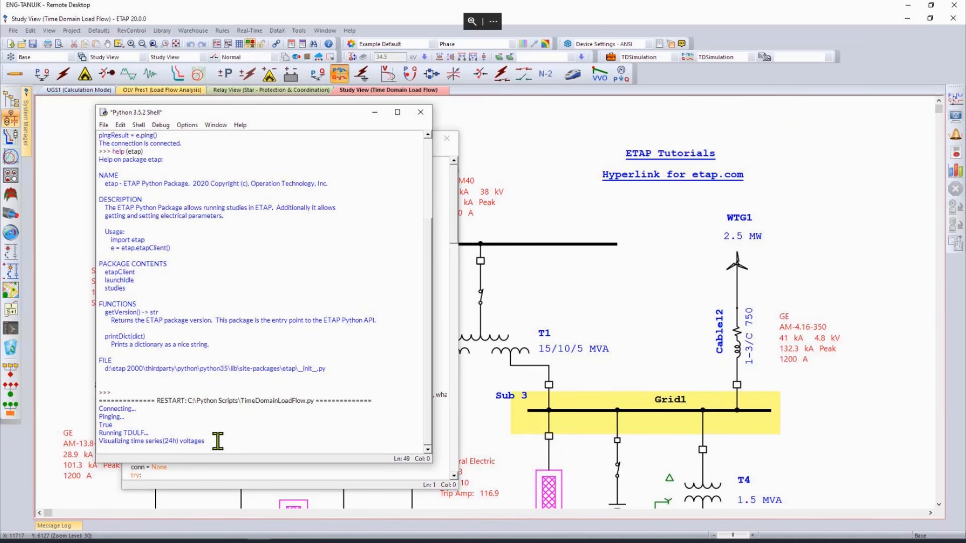
Open Load Flow with Commands.py, close the TimeDomainLoadFlow.py script and run the load flow script.
left_click(103, 126)
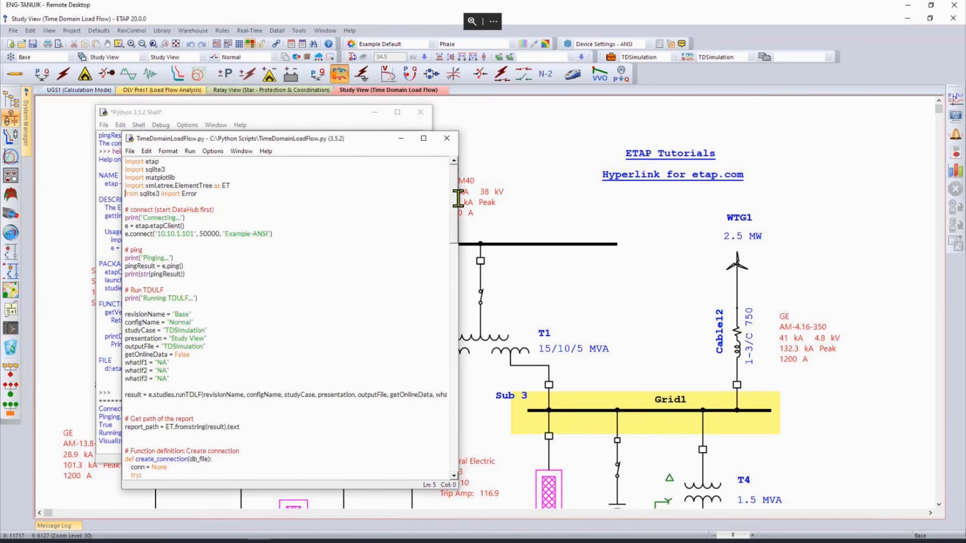
left_click(131, 152)
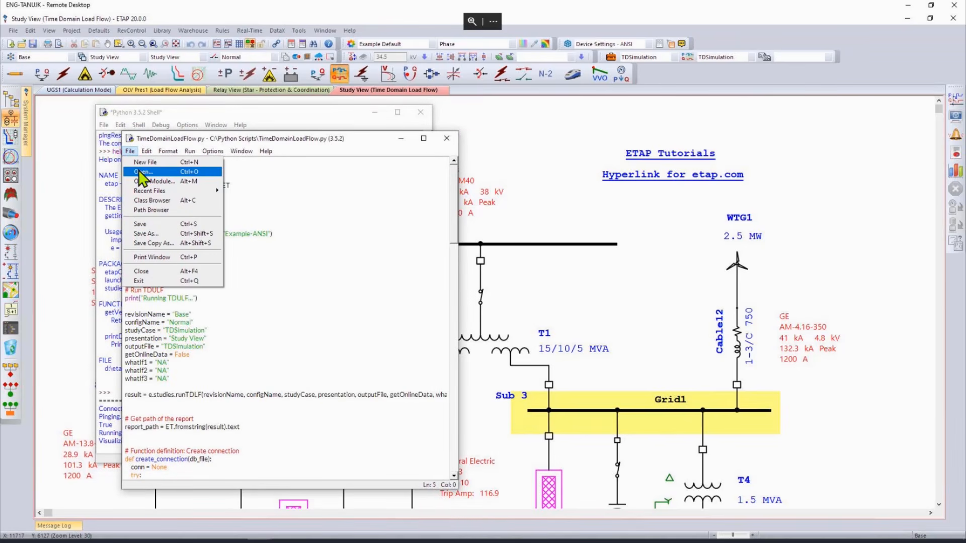
left_click(140, 172)
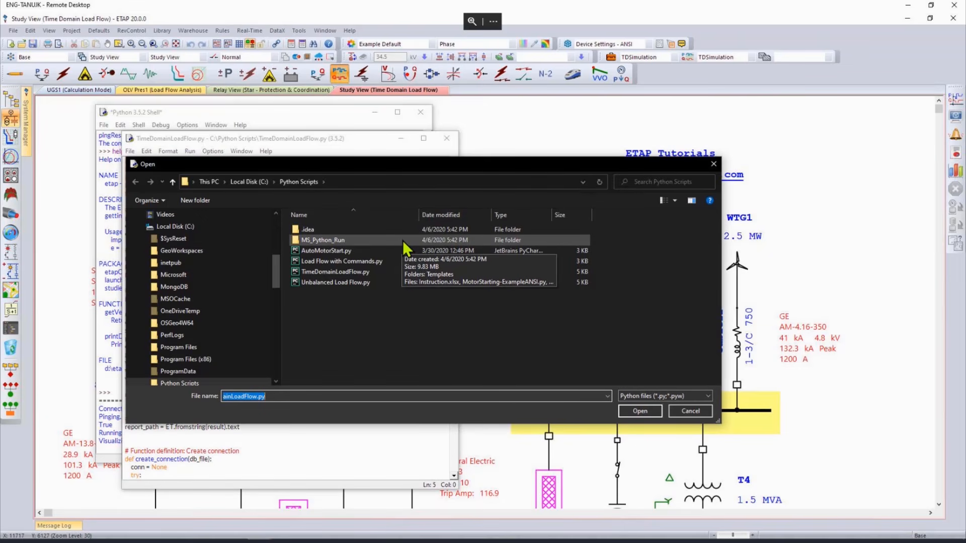
double_click(376, 260)
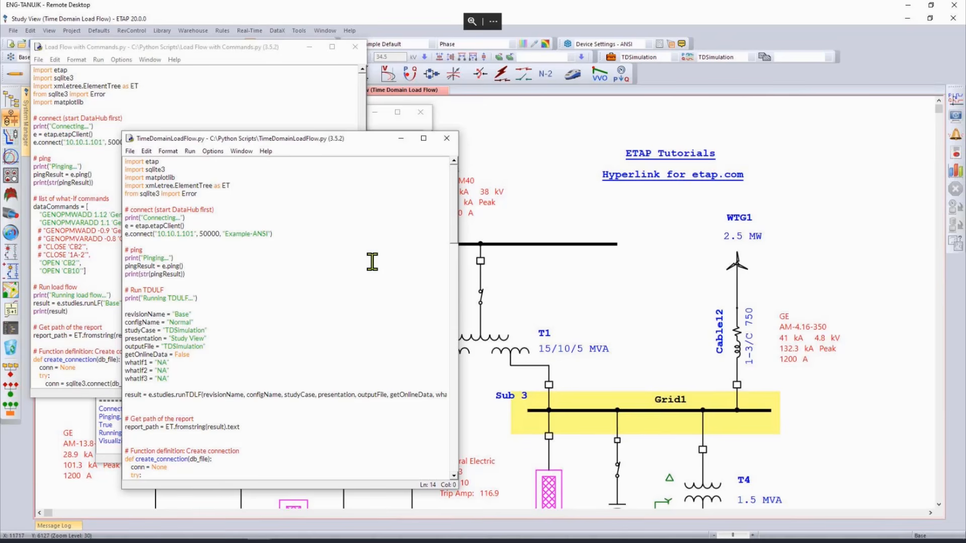
left_click(446, 139)
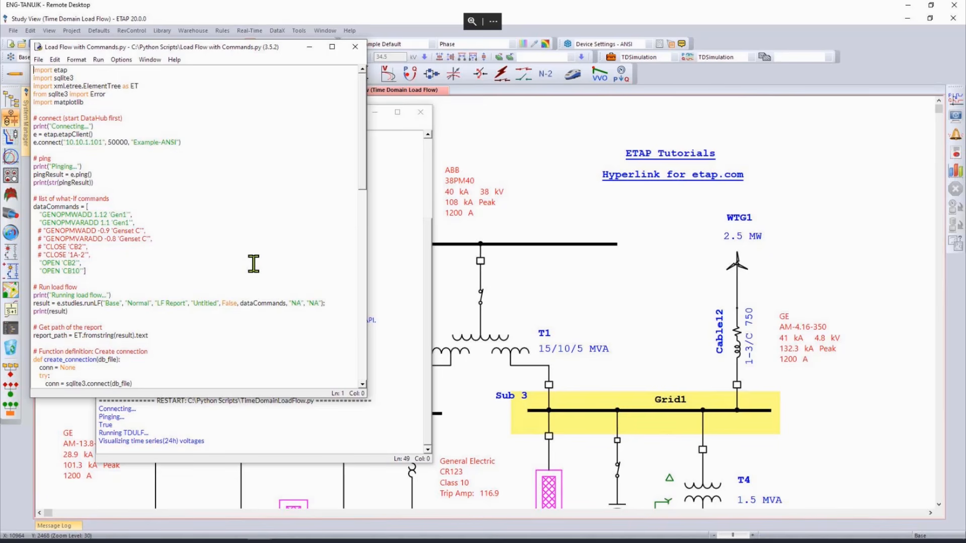
key("F5")
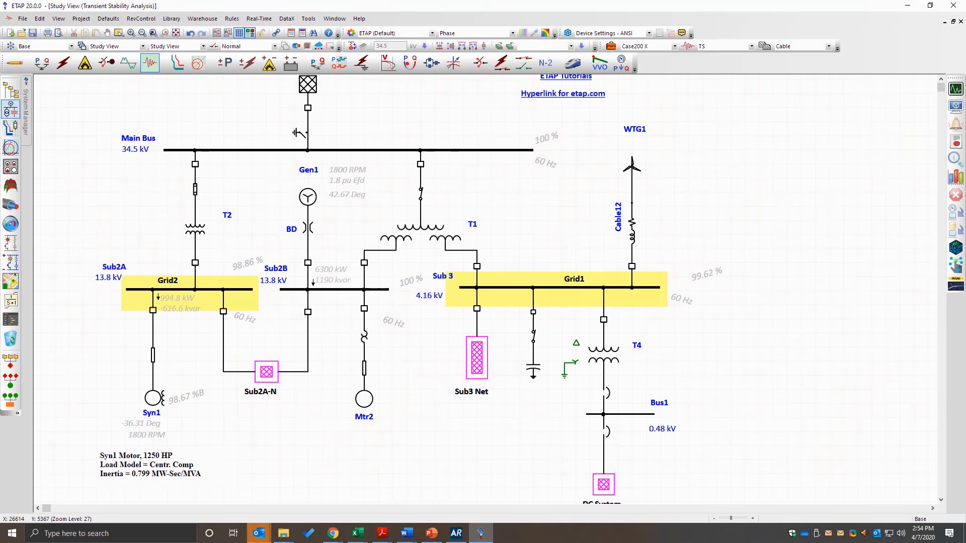
Run the Case200 X transient stability study and display the Gen1 plots in a narrowed window beside Gen1 on the one-line diagram.
left_click(952, 92)
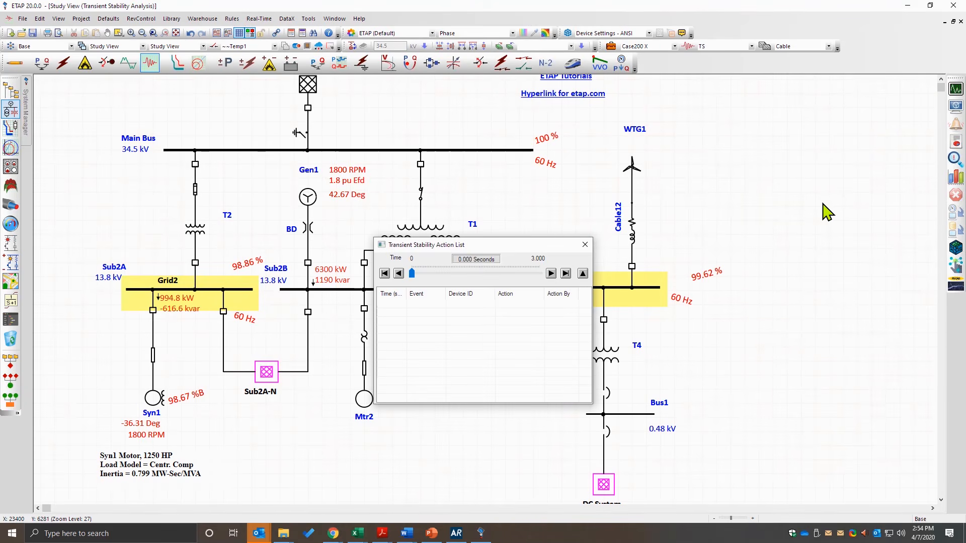
left_click(955, 177)
left_click(447, 156)
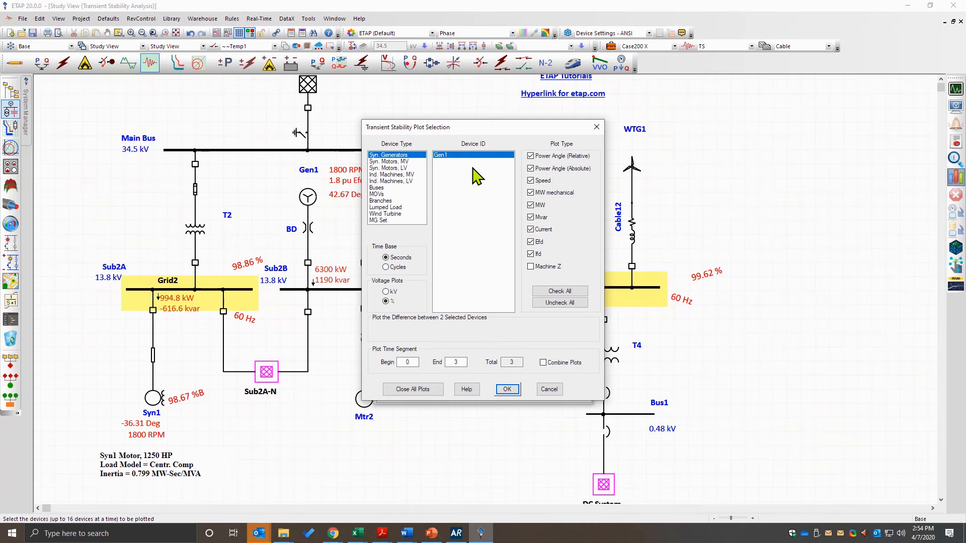
left_click(506, 389)
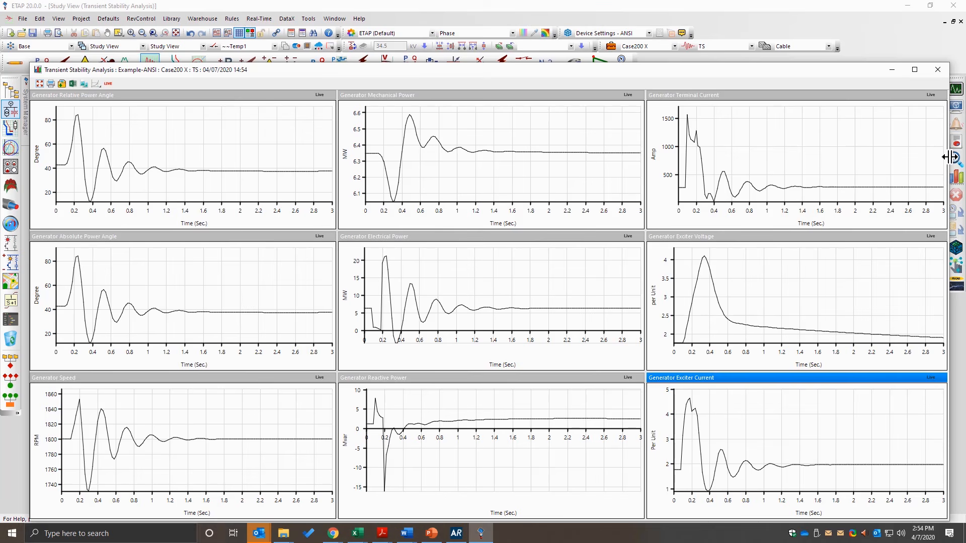
left_click_drag(947, 157, 603, 218)
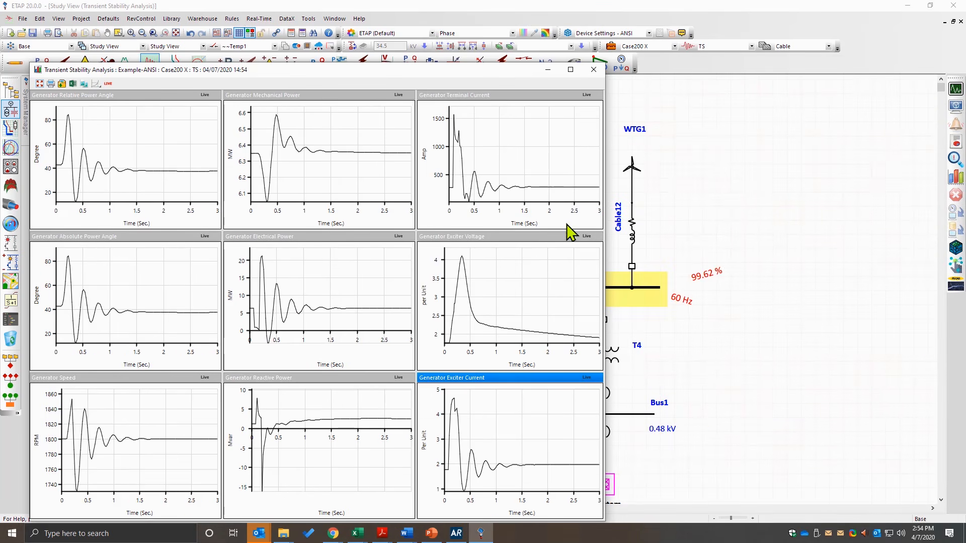
left_click_drag(399, 74, 722, 92)
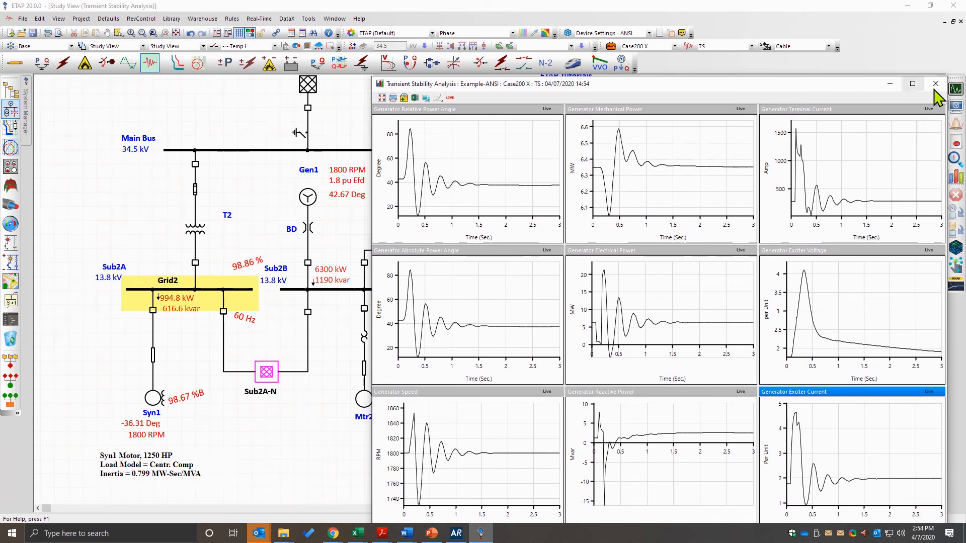
Run the TS study case, set the Gen1 plots to live and rerun to update them, closing the plot window and action list.
left_click(654, 47)
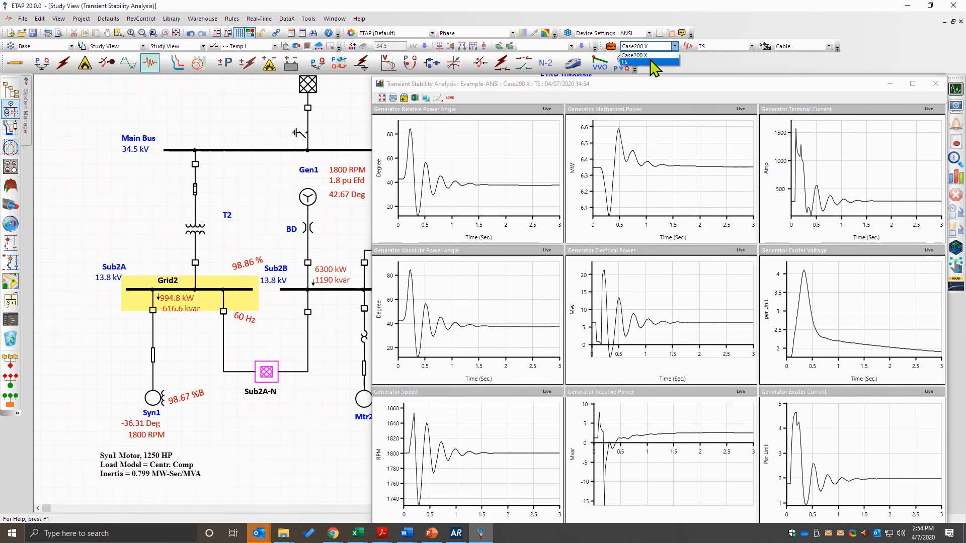
left_click(653, 62)
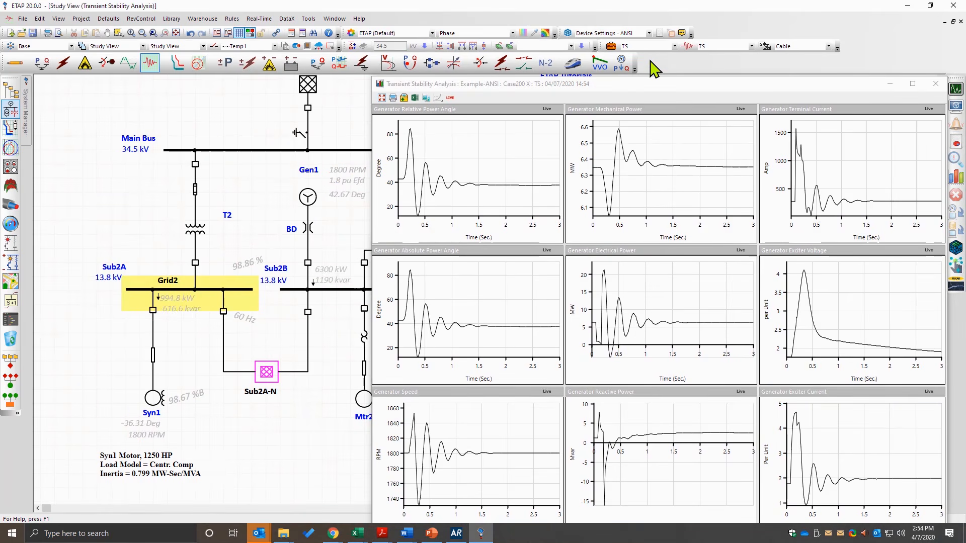
left_click(956, 93)
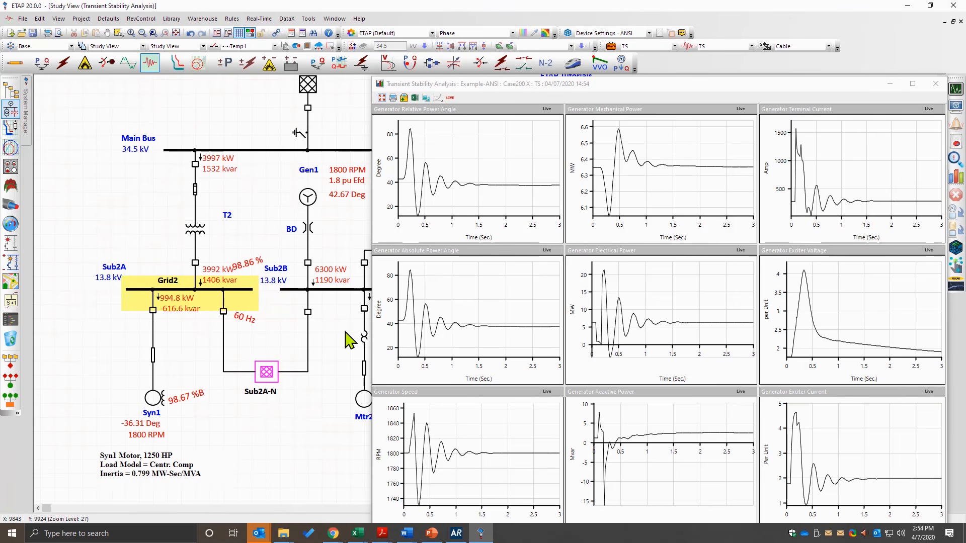
left_click(451, 98)
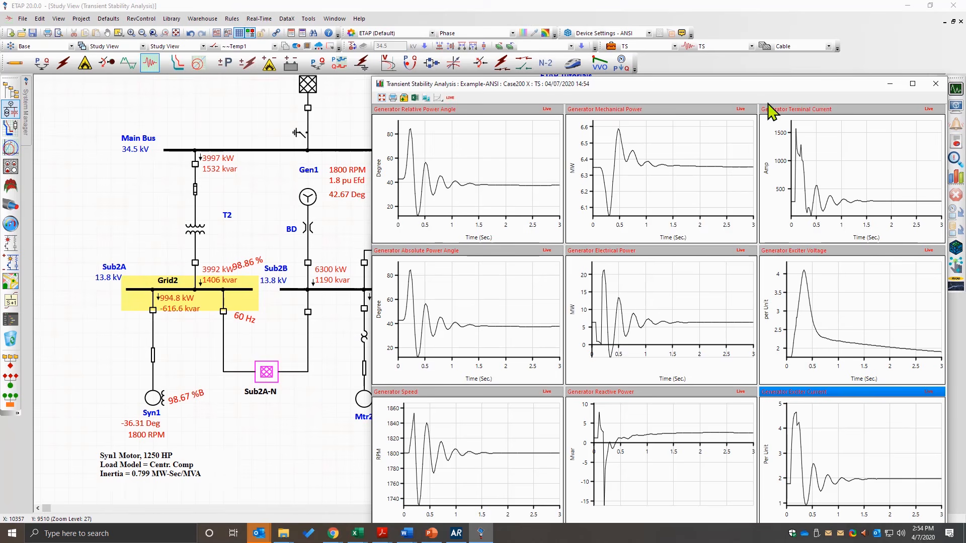
left_click(958, 91)
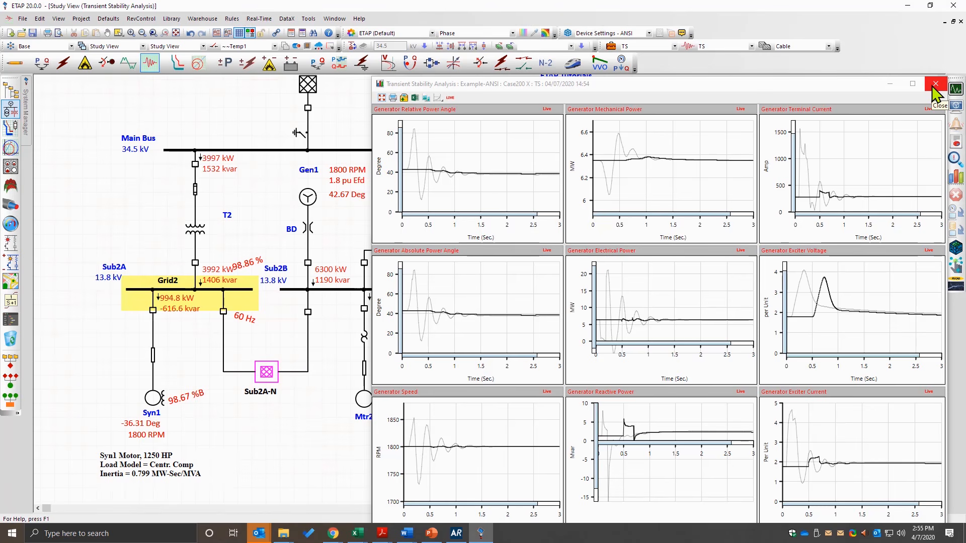
left_click(933, 87)
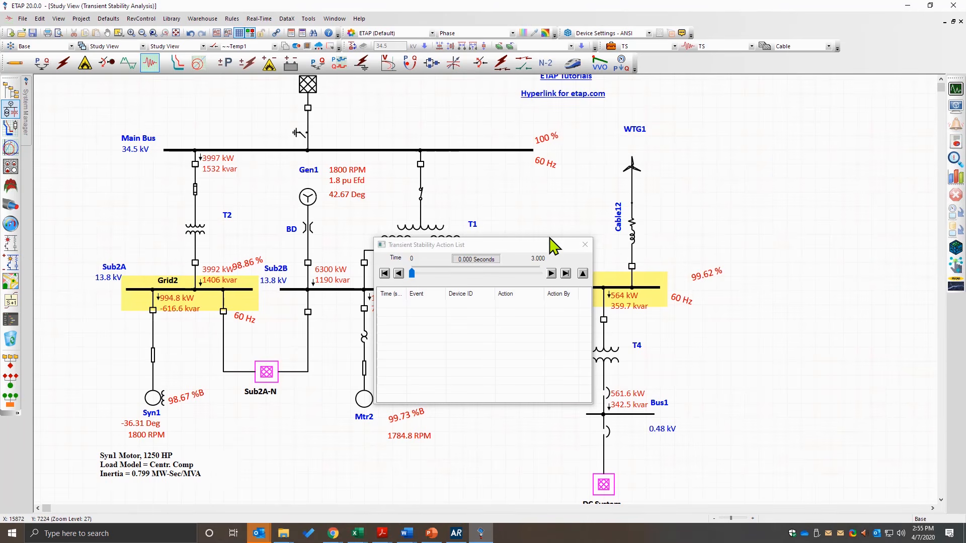
left_click(585, 245)
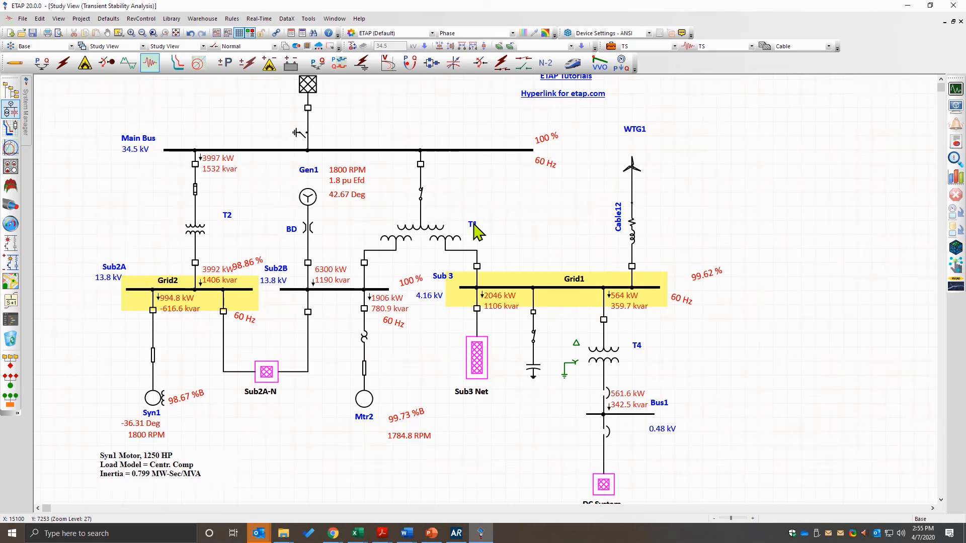
Plot Gen1's MW directly on the one-line diagram and place the enlarged plot in the blank area beside WTG1.
right_click(312, 199)
mouse_move(352, 223)
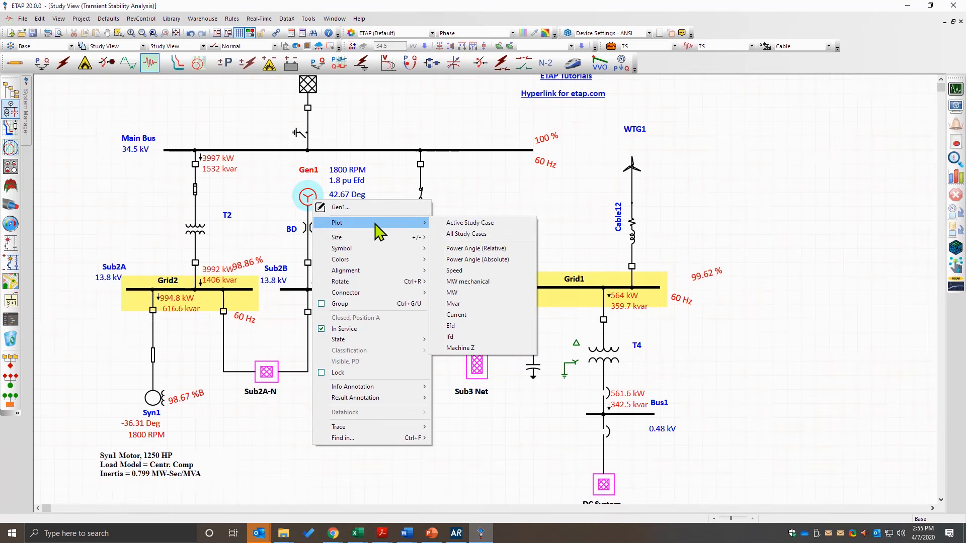
left_click(514, 293)
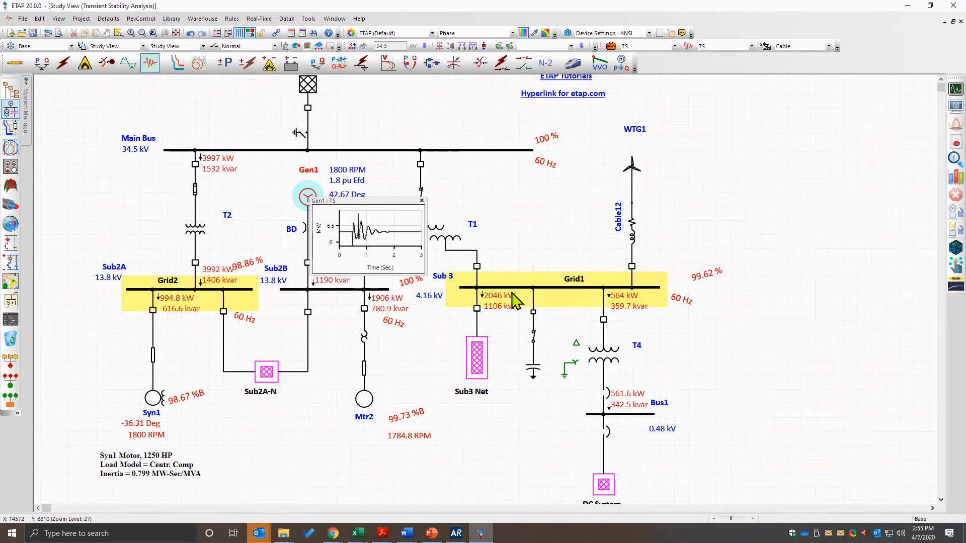
left_click_drag(380, 202, 766, 126)
left_click_drag(812, 195, 917, 256)
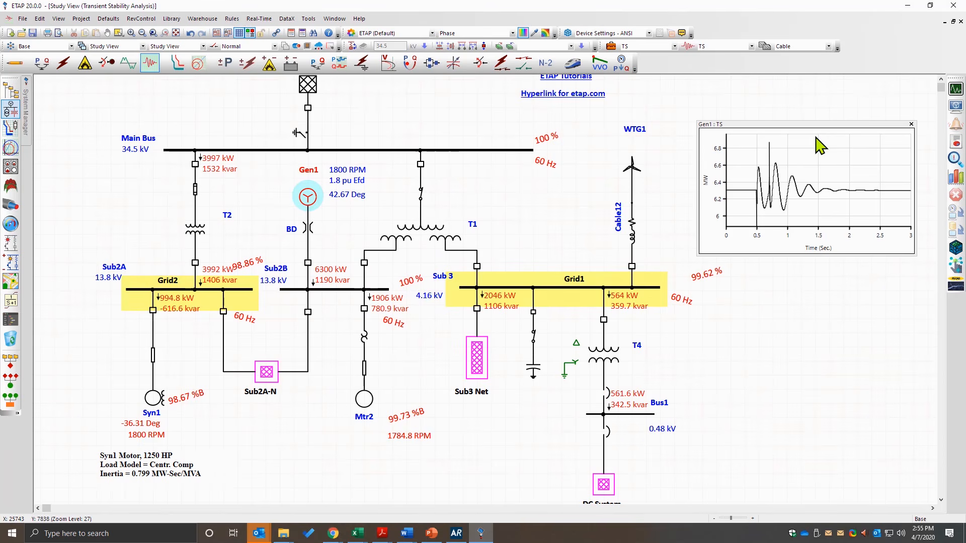
left_click_drag(813, 124, 795, 108)
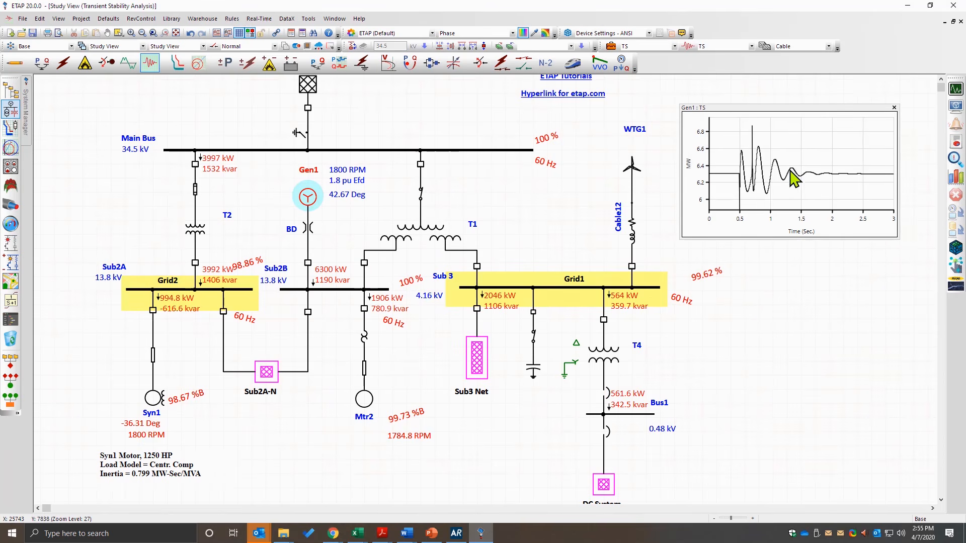
Examine the Line Appearance, Legend and Options settings in the Gen1 MW plot's chart properties, closing them without changes.
double_click(817, 159)
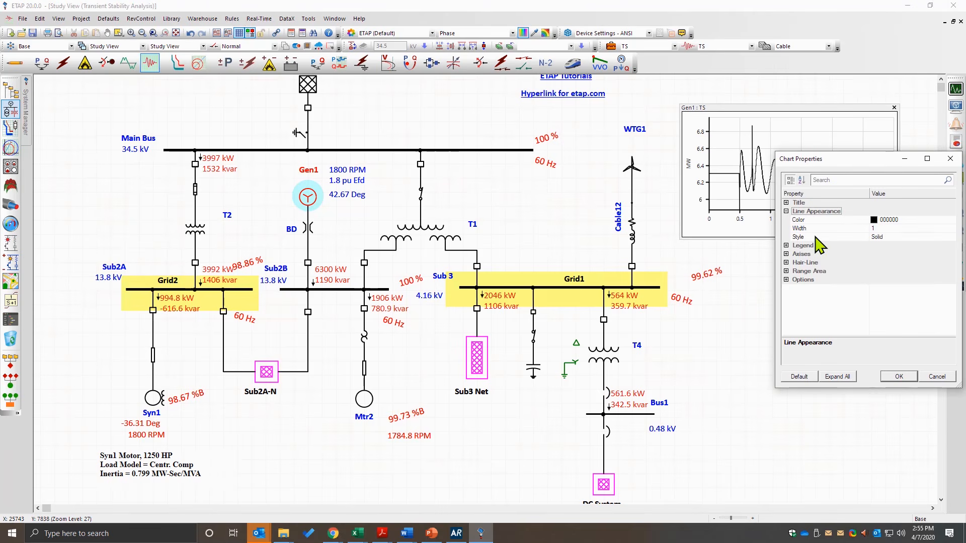
left_click(786, 246)
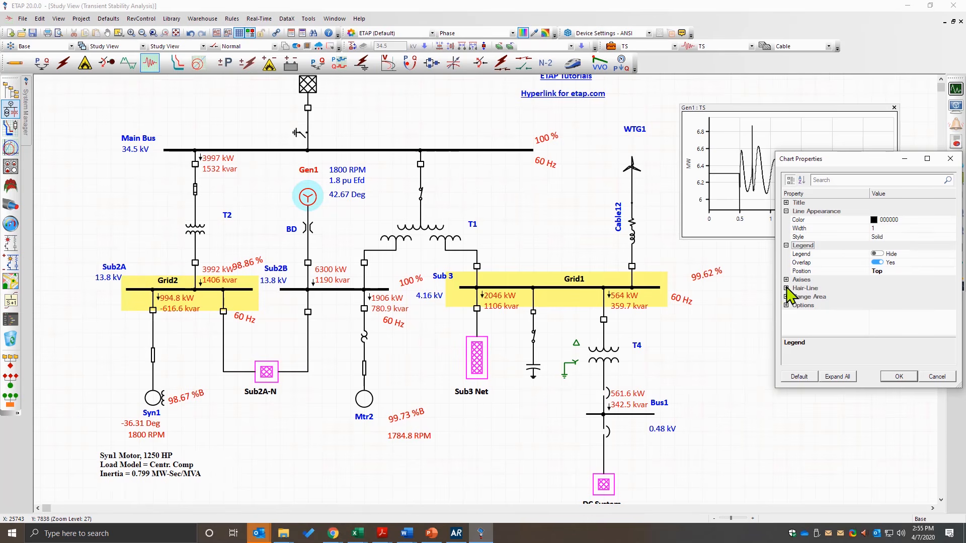
left_click(786, 306)
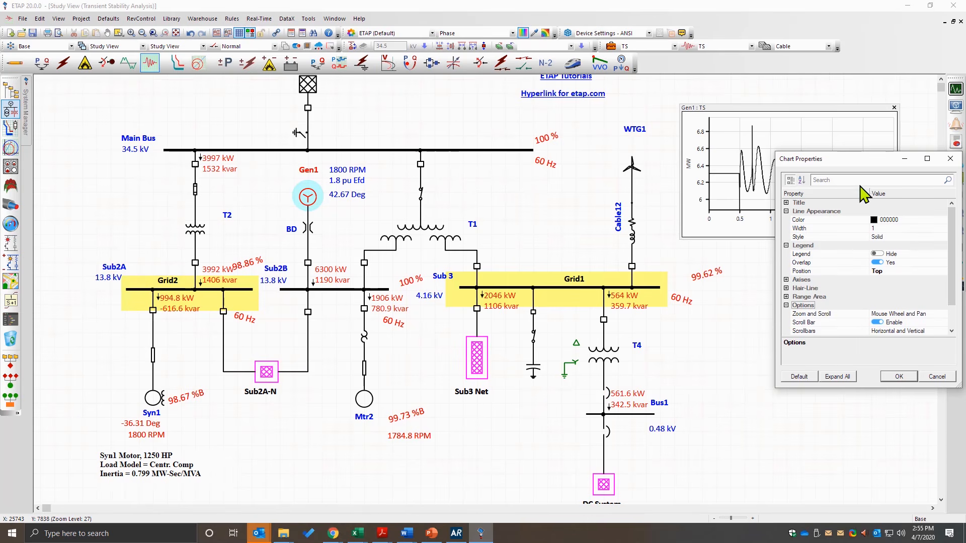
left_click(951, 159)
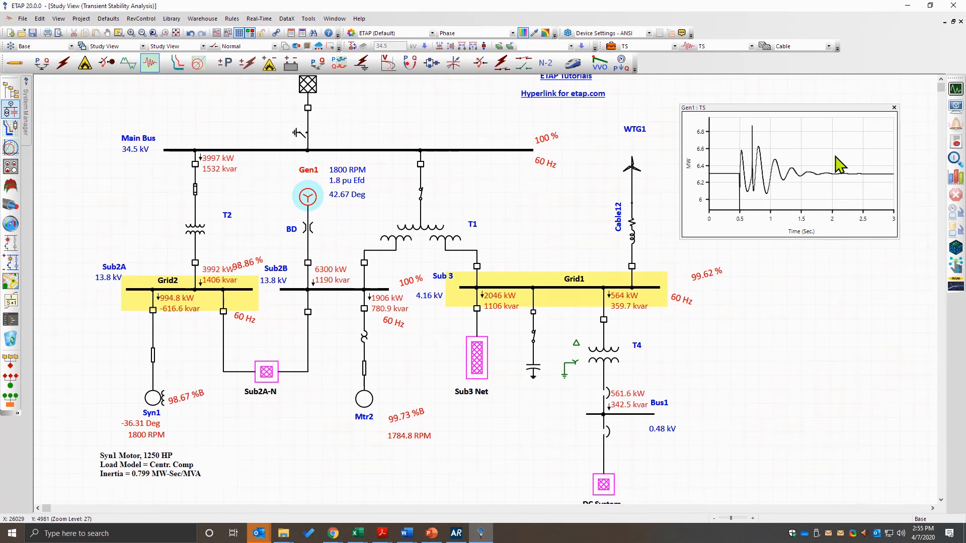
right_click(823, 156)
Plot the Sub 3 bus voltage on the one-line diagram and place the enlarged plot below the Gen1 plot.
right_click(560, 288)
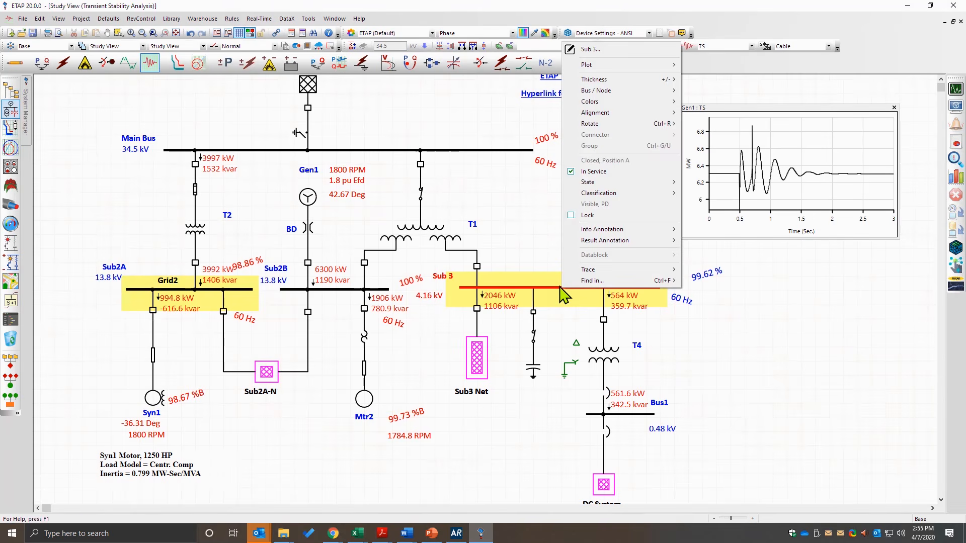
mouse_move(638, 69)
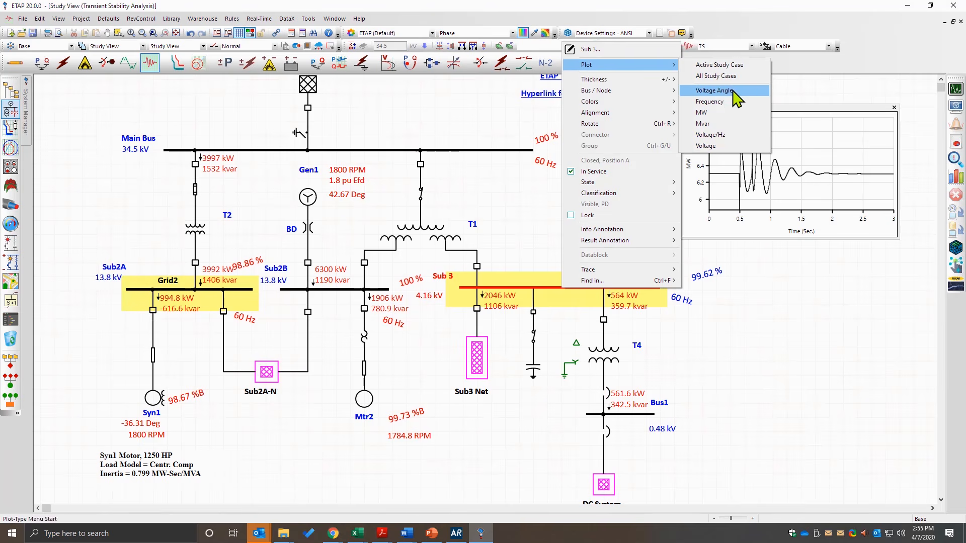
left_click(720, 146)
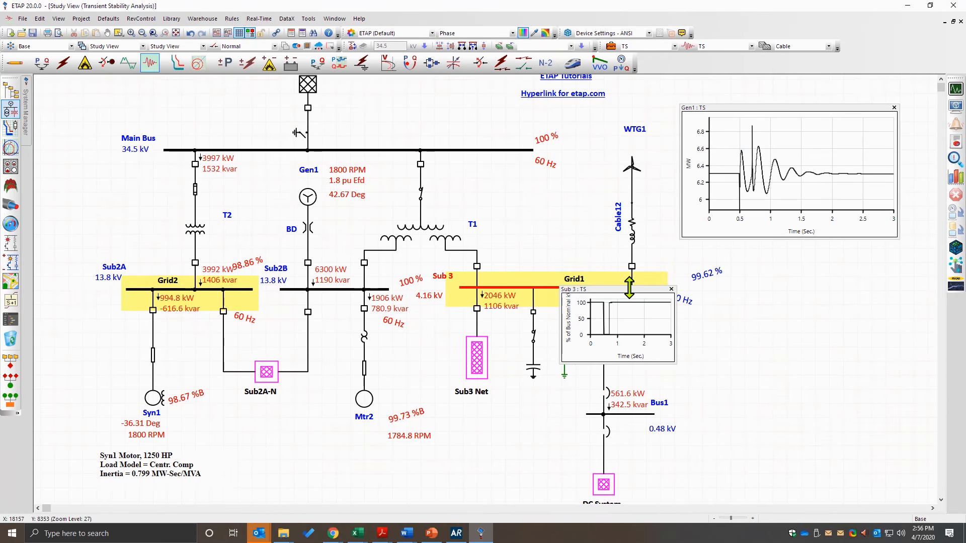
left_click_drag(635, 302, 771, 338)
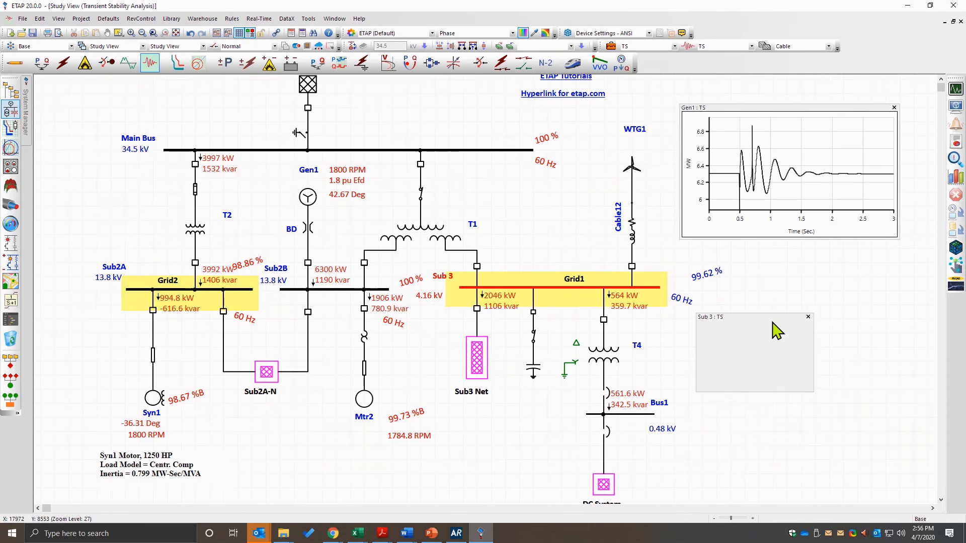
left_click_drag(824, 399, 918, 453)
left_click_drag(788, 321, 776, 311)
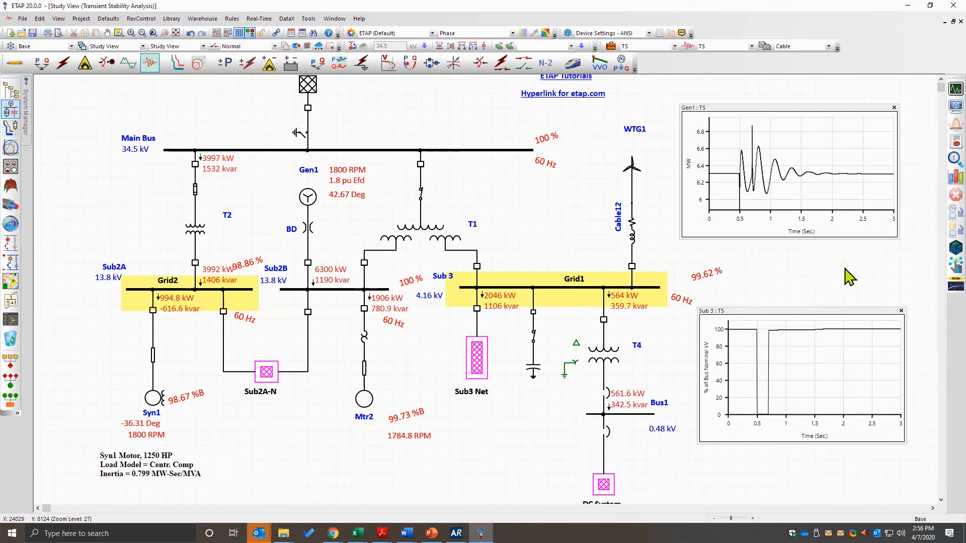
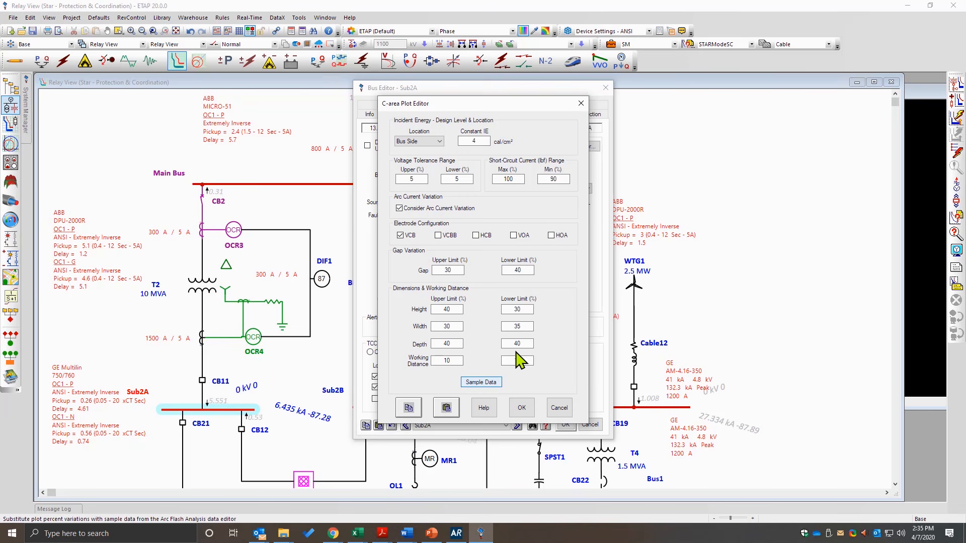
Accept the C-area plot settings for bus Sub2A and save its Bus Editor changes.
left_click(522, 408)
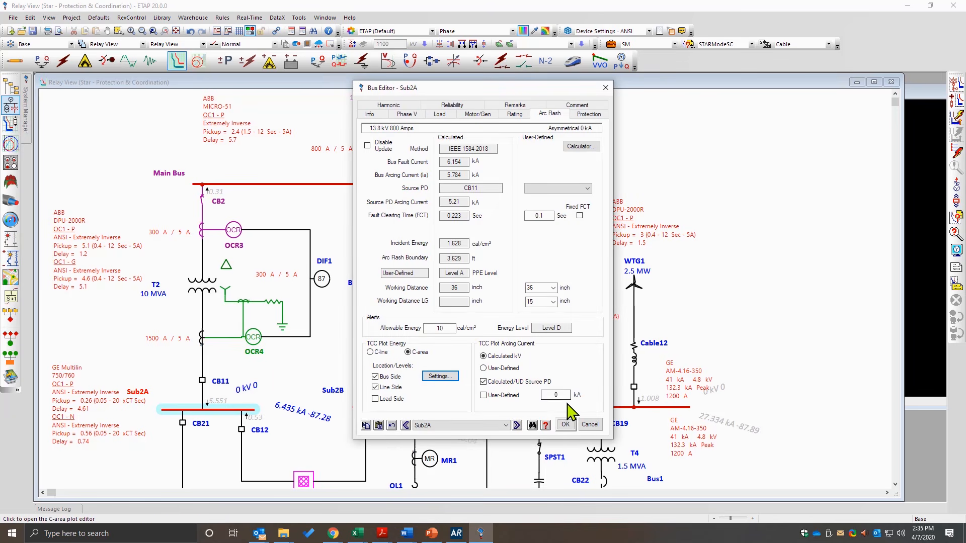
left_click(566, 424)
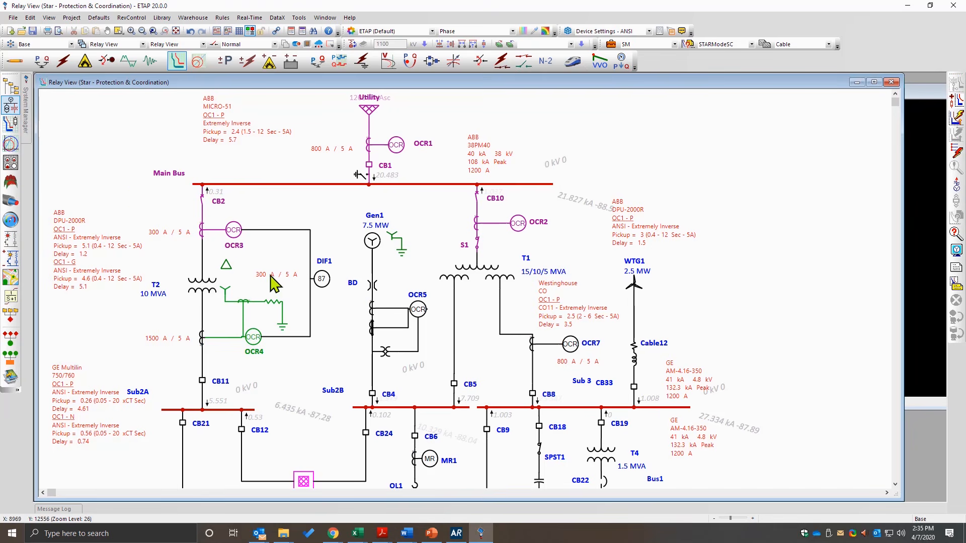
Run the Star auto-evaluation on the T2 branch from Main Bus to Sub2A and show the T2 transformer evaluation with its curve plot.
left_click_drag(135, 189, 332, 442)
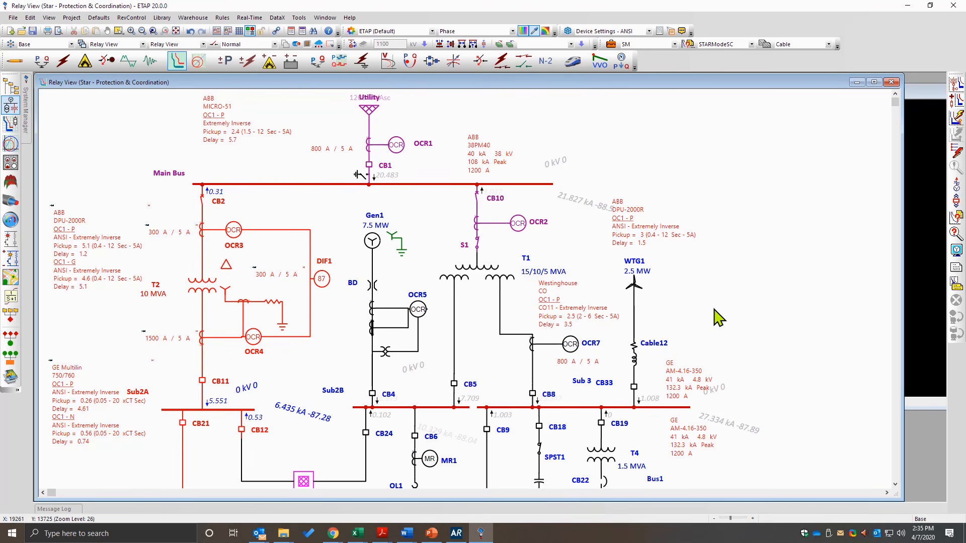
left_click(956, 218)
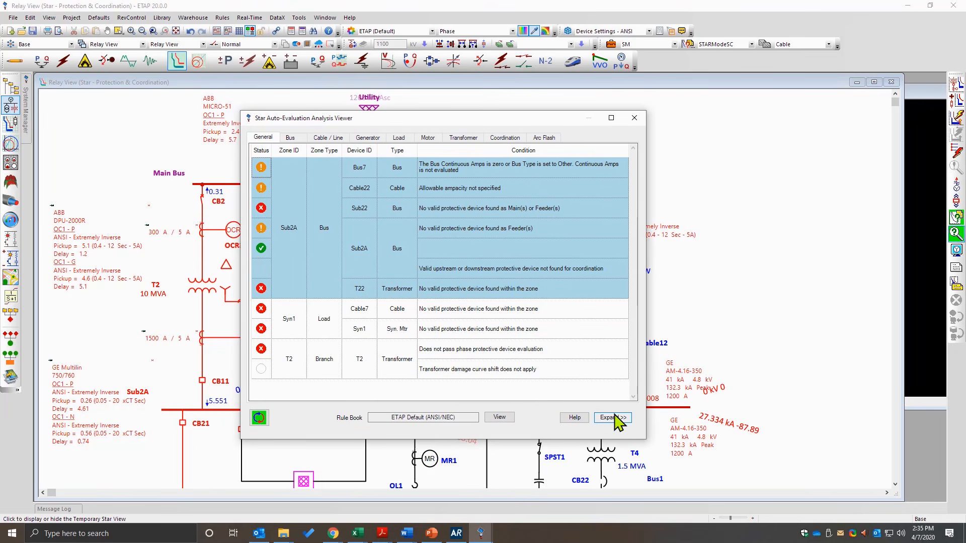
left_click(464, 138)
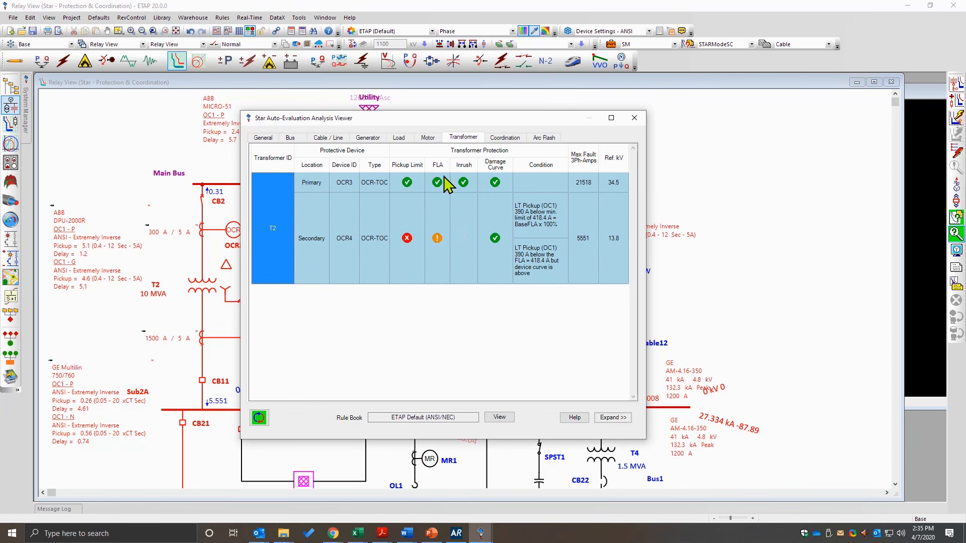
left_click(613, 417)
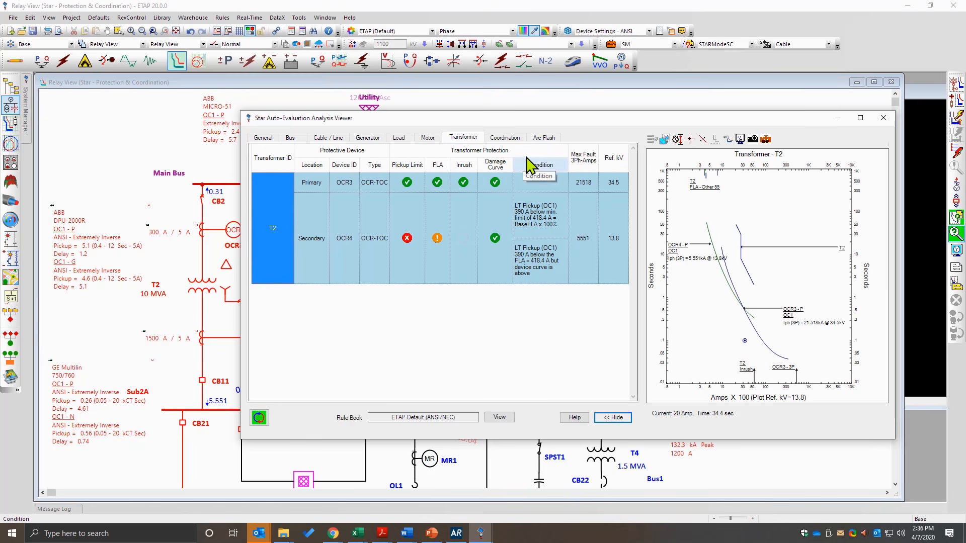
Review the Sub2A arc flash evaluation, displaying the bus side and line side energy areas against the OCR3 curve.
left_click(546, 138)
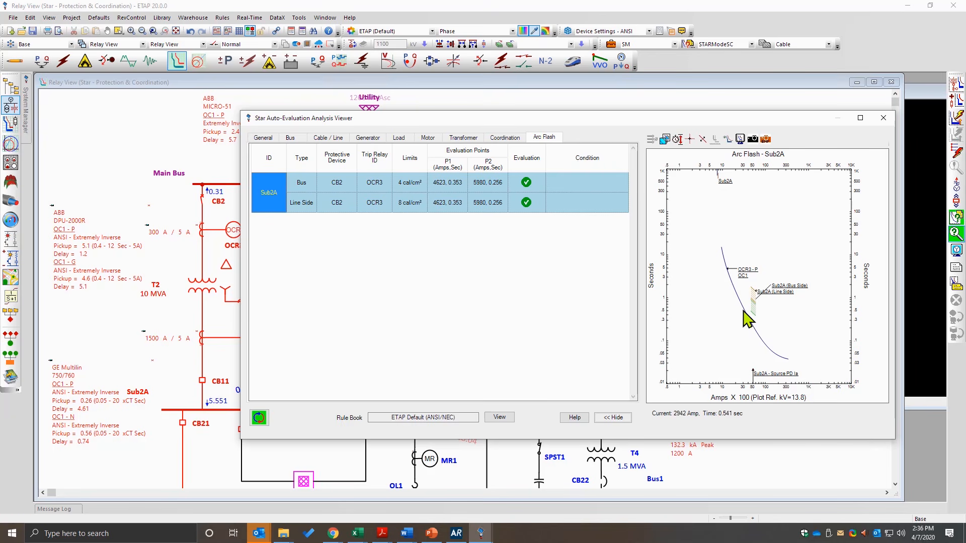
left_click(331, 189)
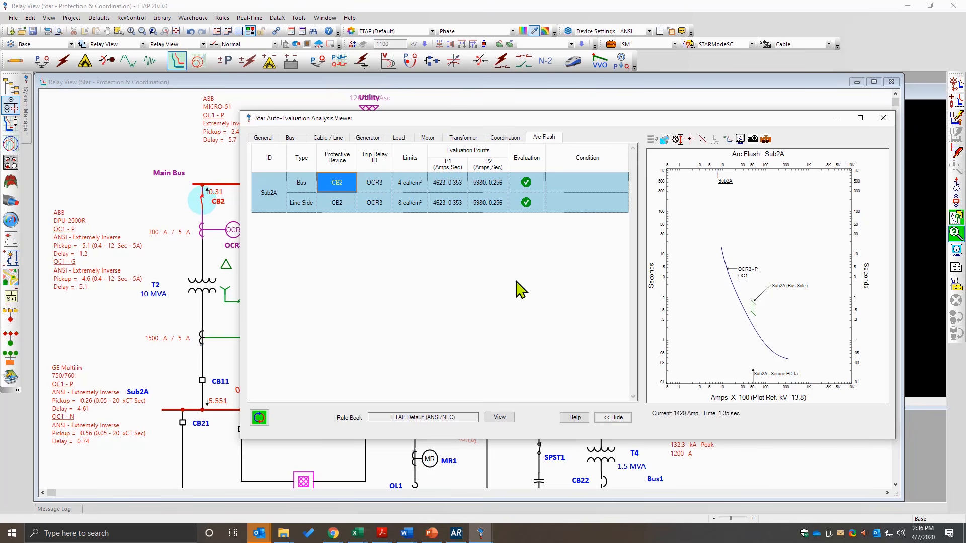
left_click(309, 207)
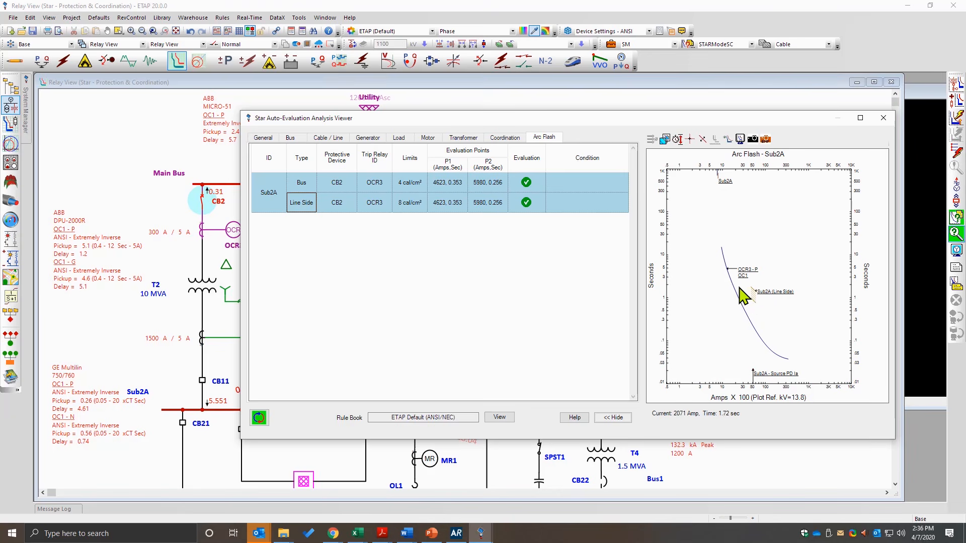
Raise the OCR3 phase curve to a delay of 2.6 on the Sub2A arc flash plot and re-evaluate.
mouse_move(742, 304)
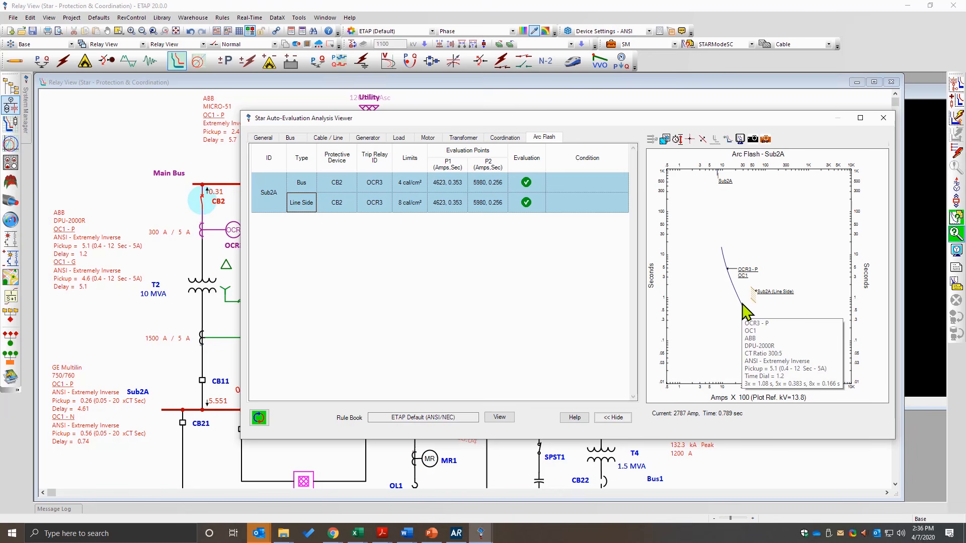
left_click(743, 311)
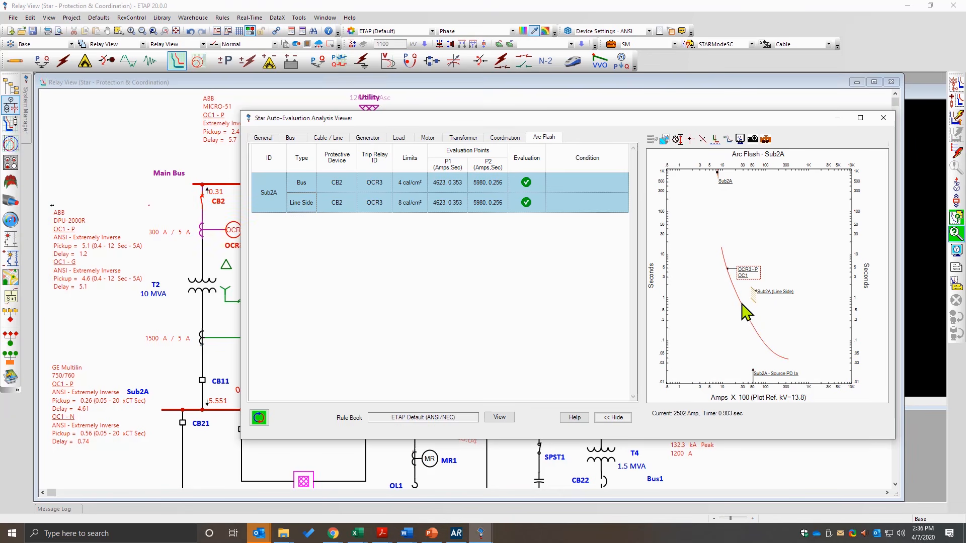
left_click_drag(744, 310, 747, 286)
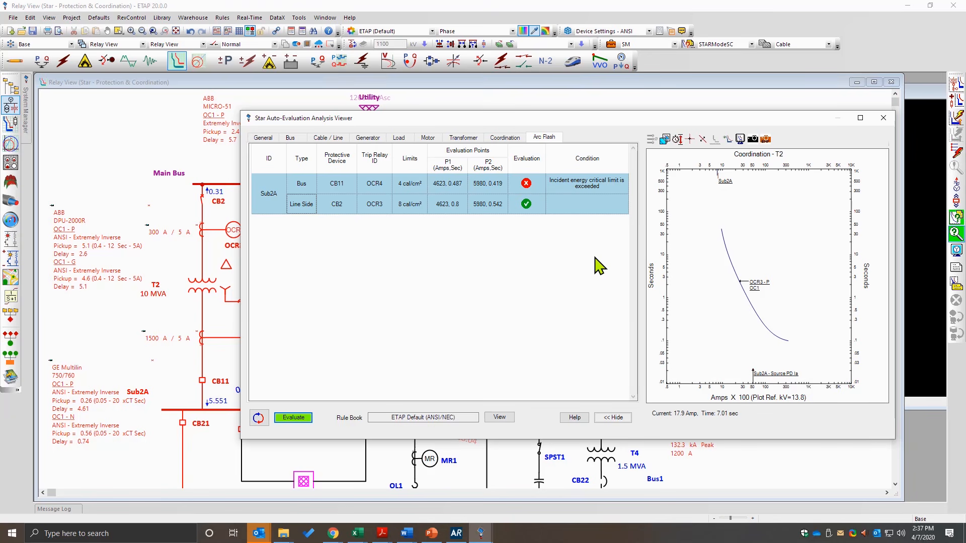
Lower the OCR3 phase curve to a delay of 1.4 and re-run the Sub2A arc flash evaluation.
left_click(742, 289)
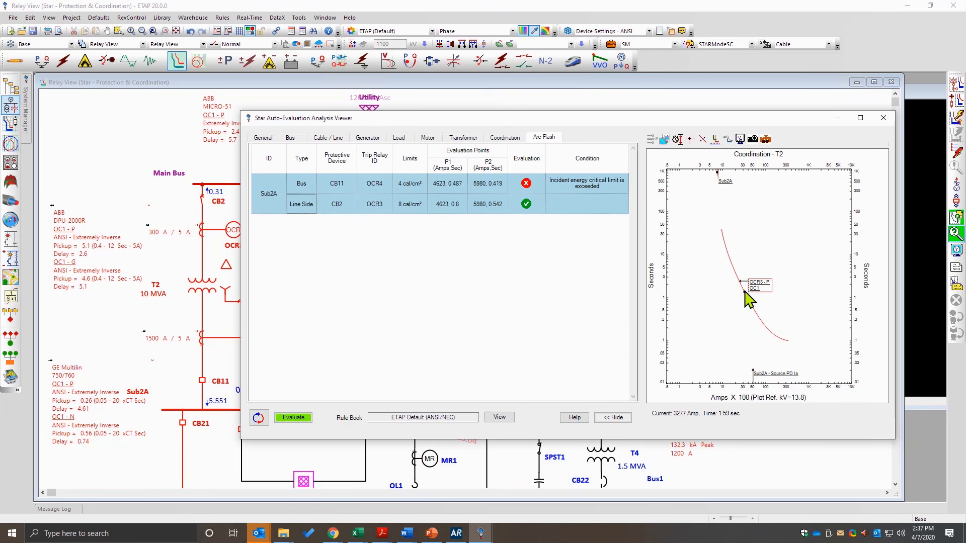
left_click_drag(744, 291, 744, 308)
left_click(302, 417)
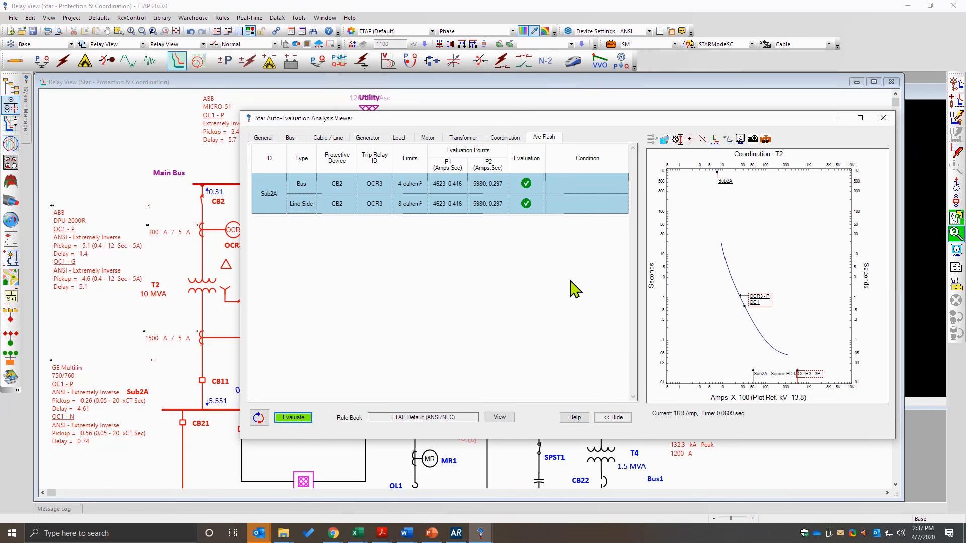
Move the OCR3 label to the other side of its curve and display the Sub2A bus side energy area.
left_click(755, 304)
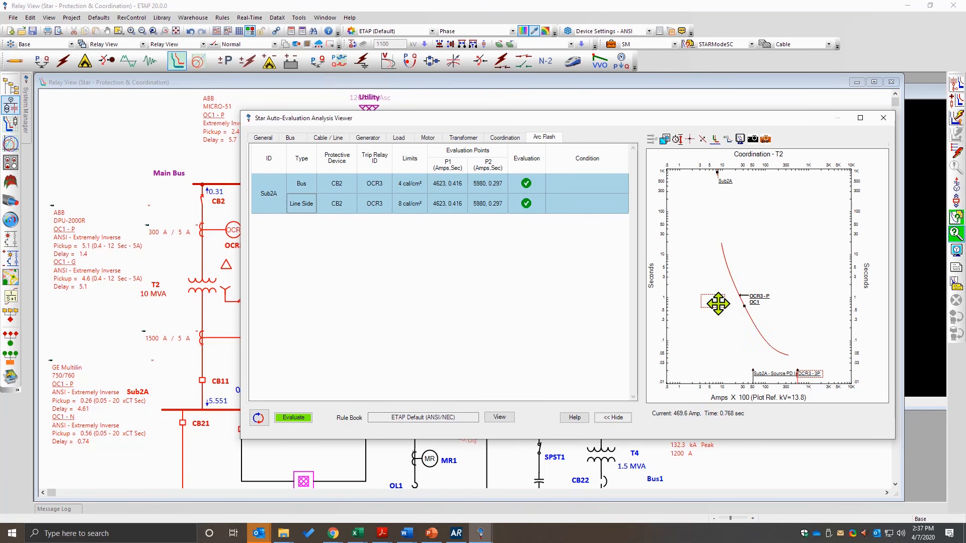
left_click_drag(718, 304, 718, 304)
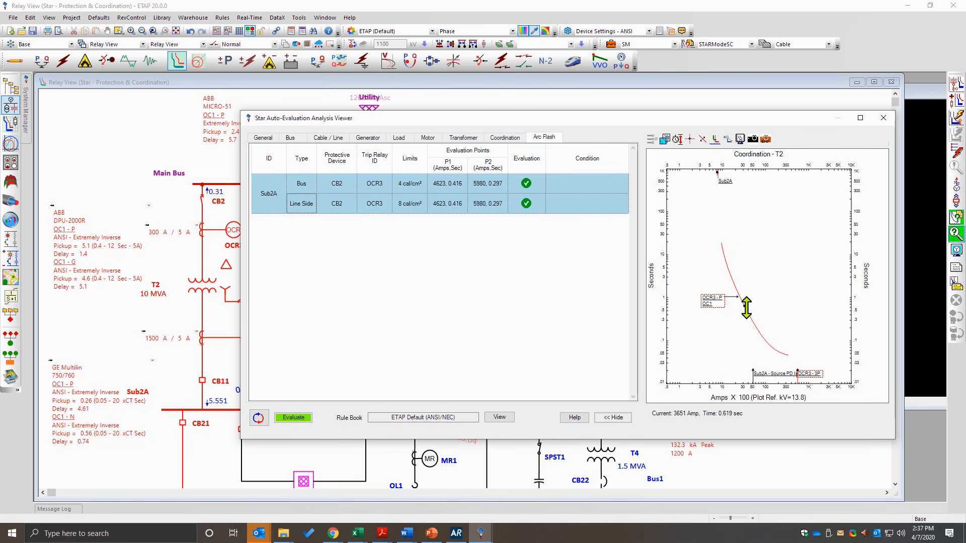
left_click(308, 186)
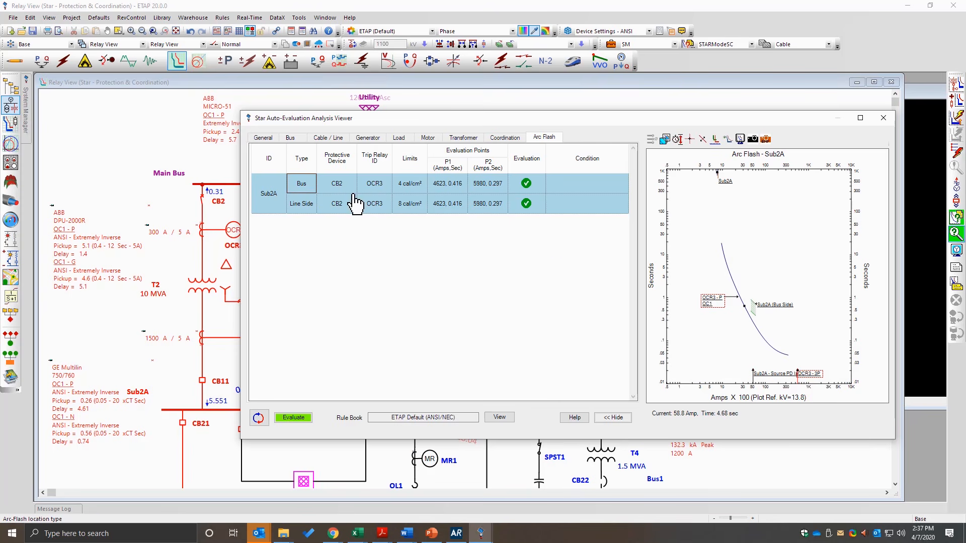
Plot the arc energy damage point for bus Sub2A through its Bus Editor protection settings and save the change.
double_click(753, 309)
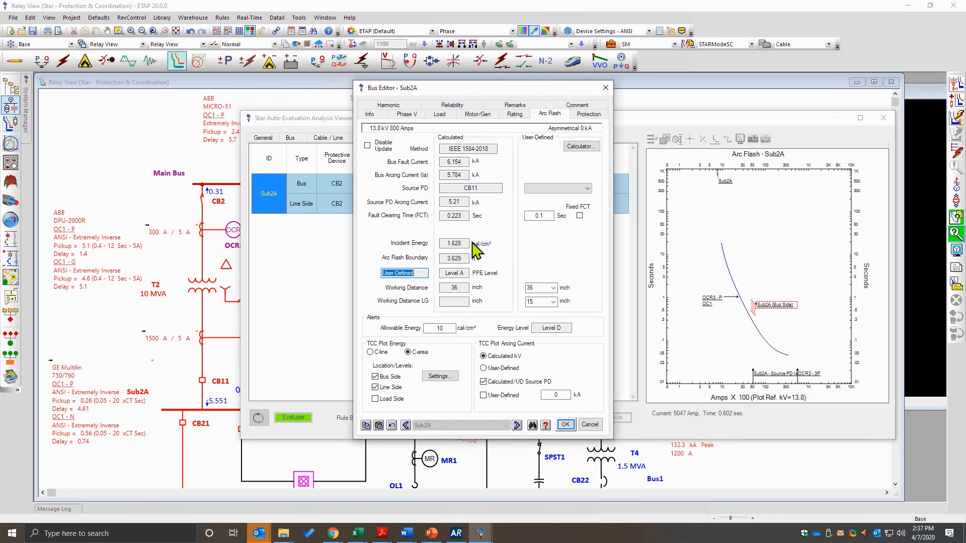
left_click(588, 115)
left_click(377, 316)
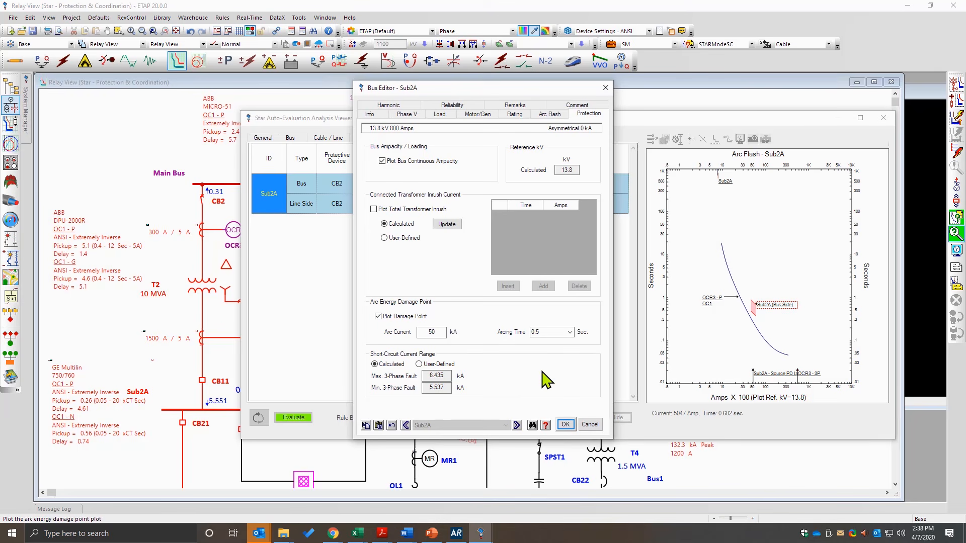
left_click(565, 424)
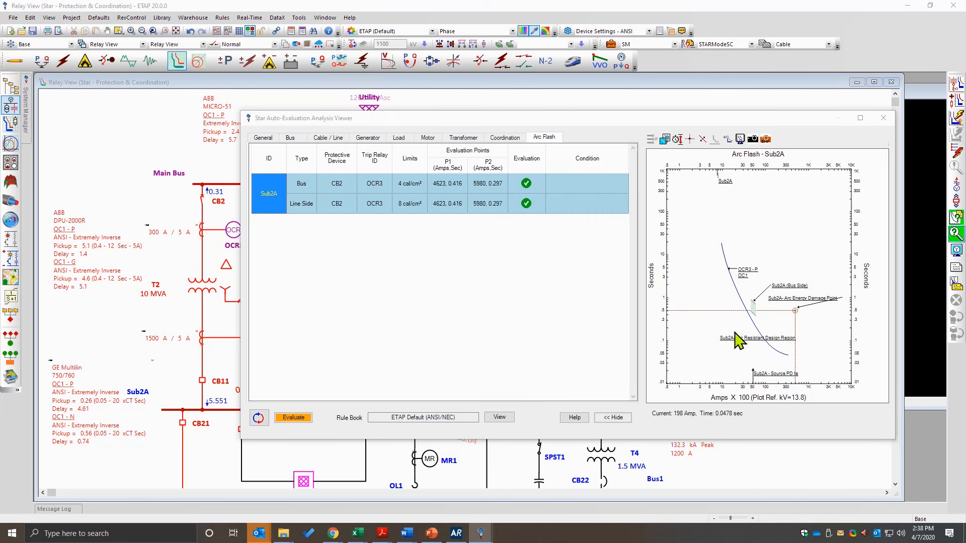
Reposition the Arc Energy Damage Point and Arc Resistant Design Region labels on the Sub2A plot, and close the evaluation viewer.
left_click_drag(804, 299, 803, 296)
left_click(819, 321)
left_click(821, 334)
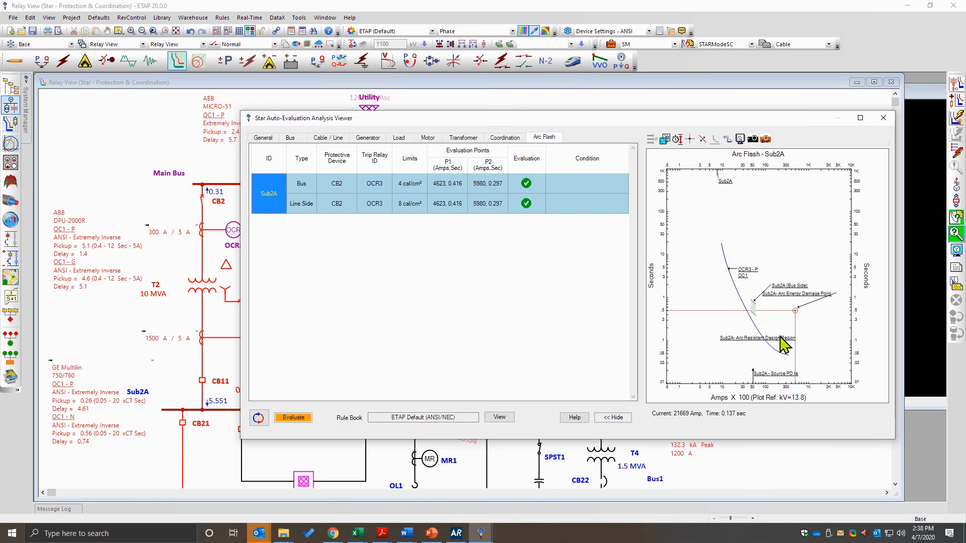
mouse_move(783, 342)
left_mouse_down()
mouse_move(762, 369)
mouse_move(757, 345)
mouse_move(766, 338)
left_mouse_up()
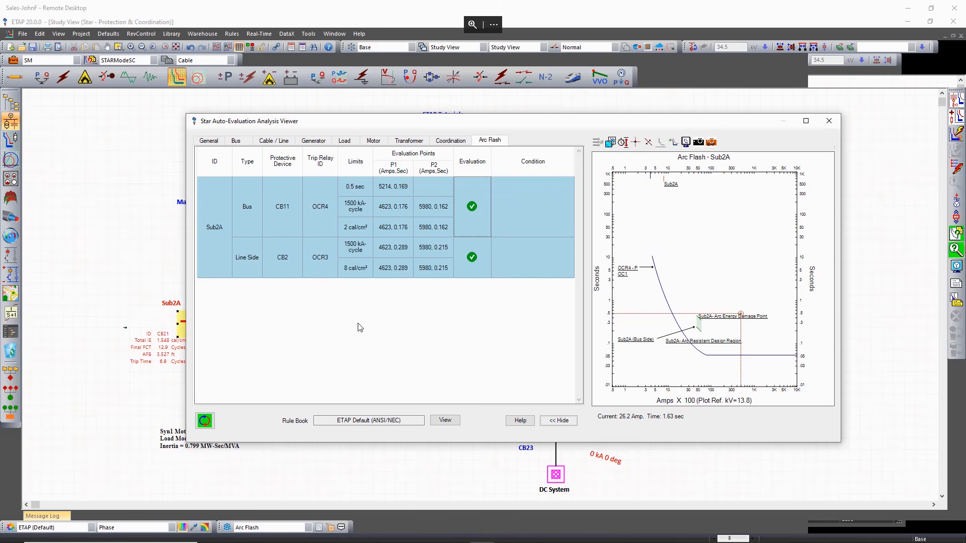
key("Escape")
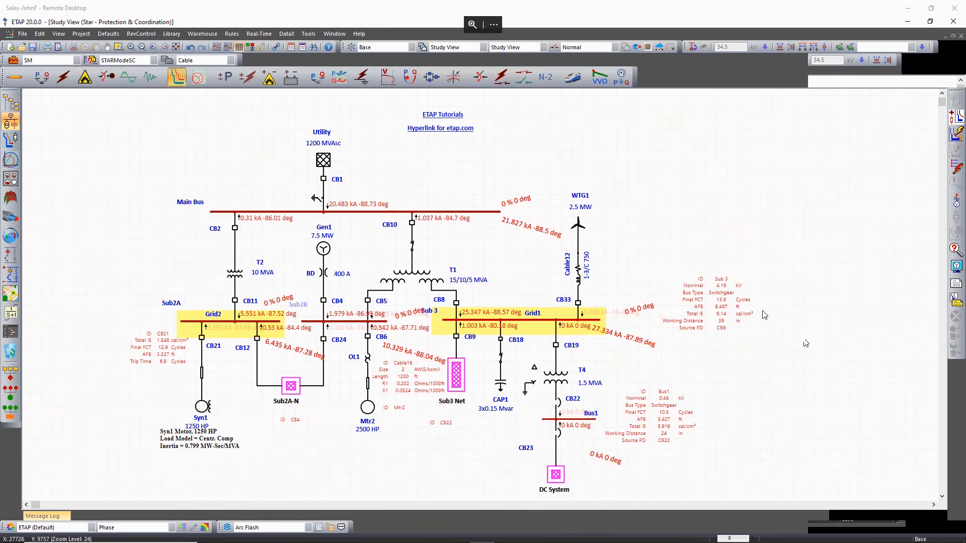
Turn on Lim. Bdry (Fixed), Lim. Bdry (Movable) and Restricted Boundary for AC buses in the Arc Flash datablock template and apply it.
mouse_move(721, 311)
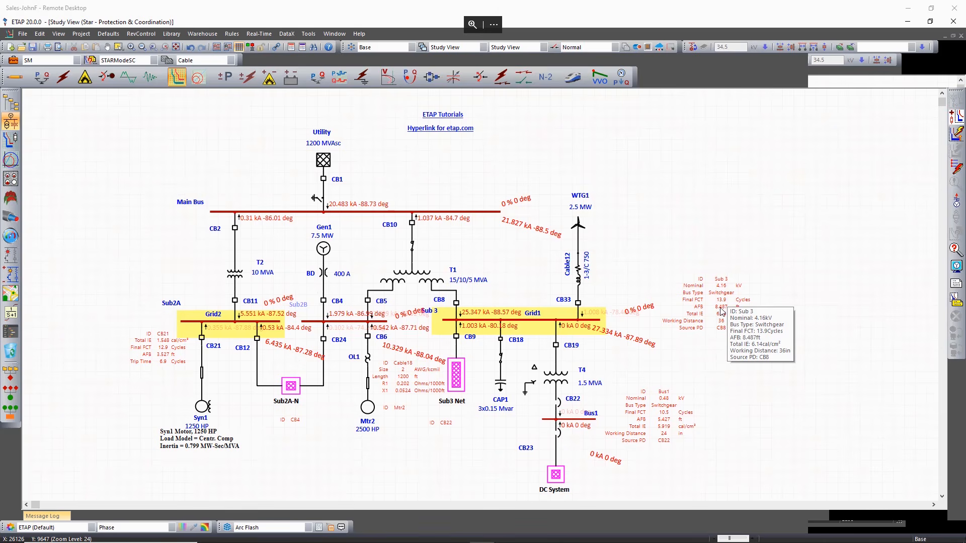
double_click(720, 311)
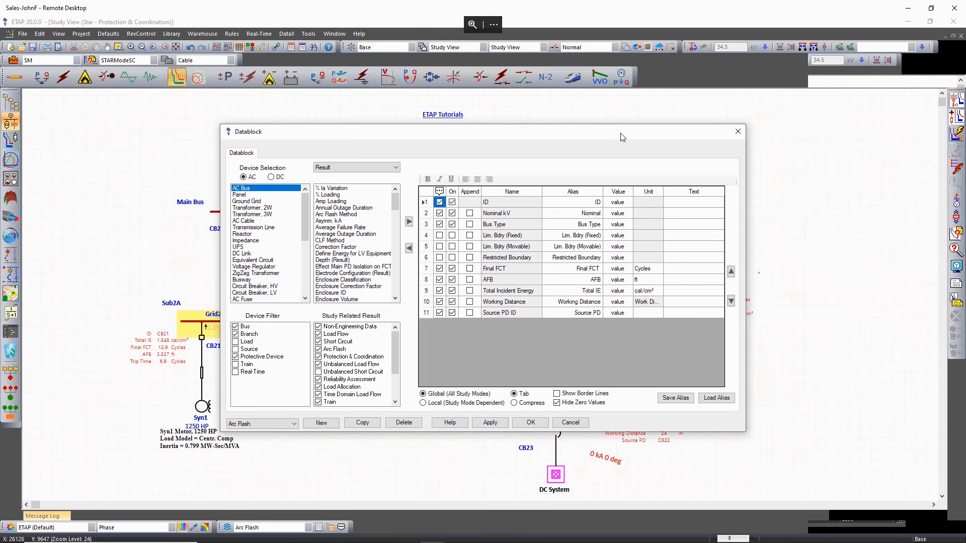
left_click_drag(622, 137, 433, 138)
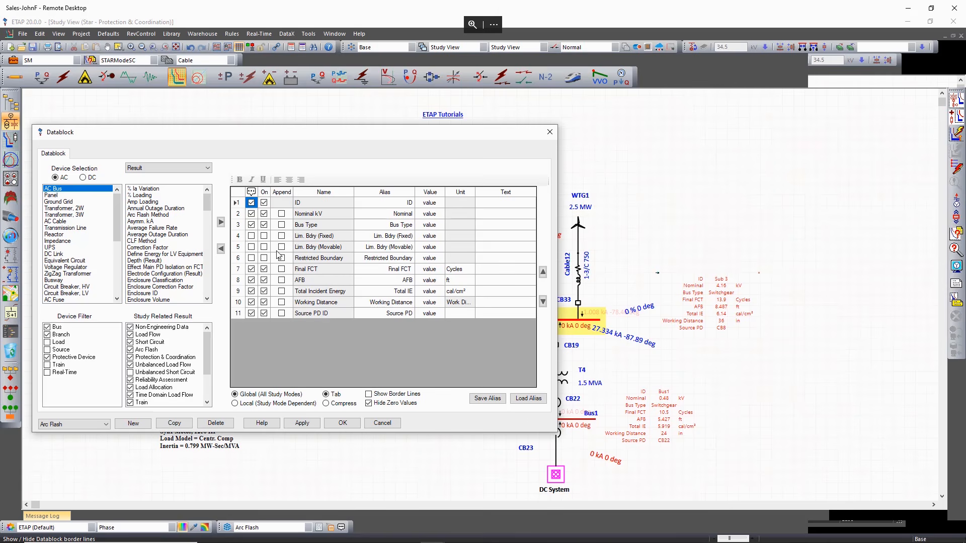
left_click(251, 272)
left_click(251, 281)
left_click(251, 269)
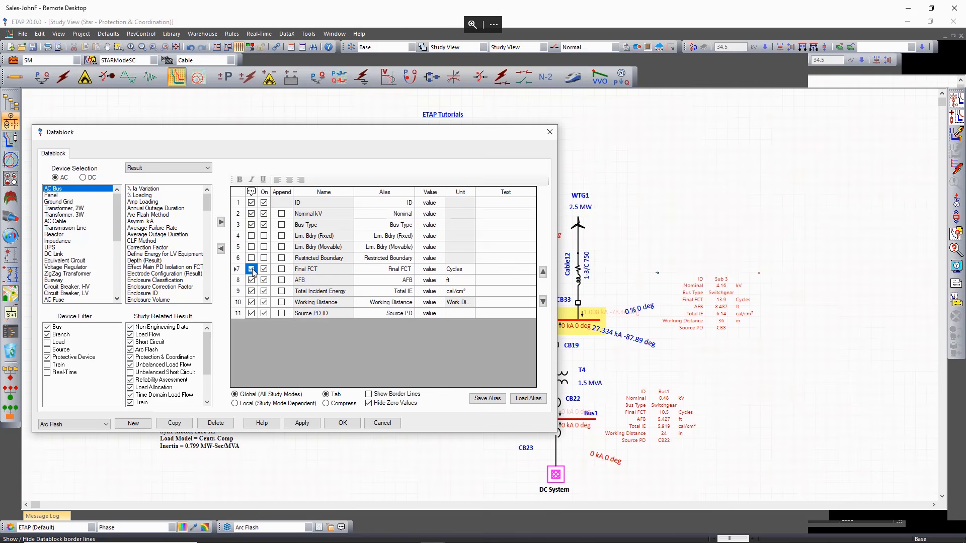
left_click(263, 236)
left_click(263, 247)
left_click(264, 258)
left_click(343, 423)
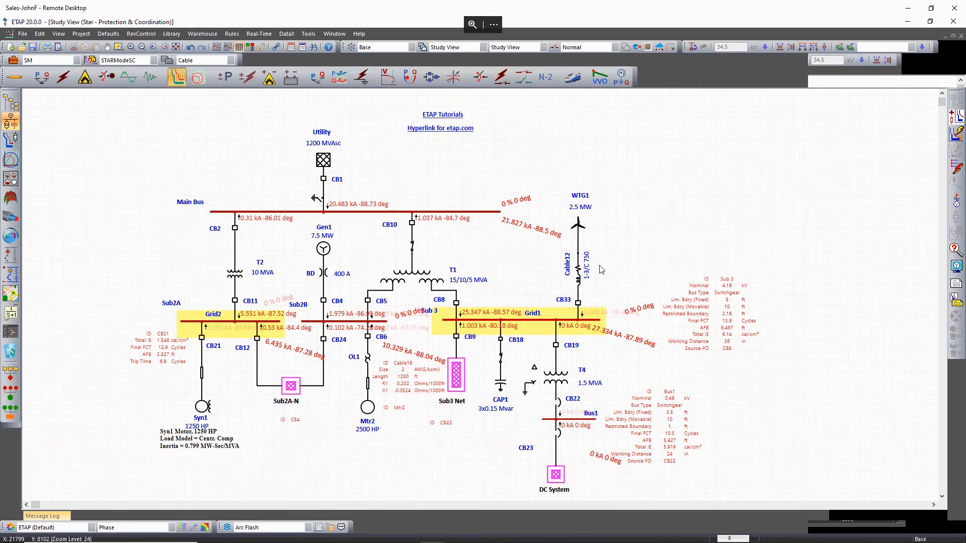
Open the Arc Flash Result Analyzer in Arc Flash mode, comparing its results with and without the worst-case Incident Energy filter.
mouse_move(579, 282)
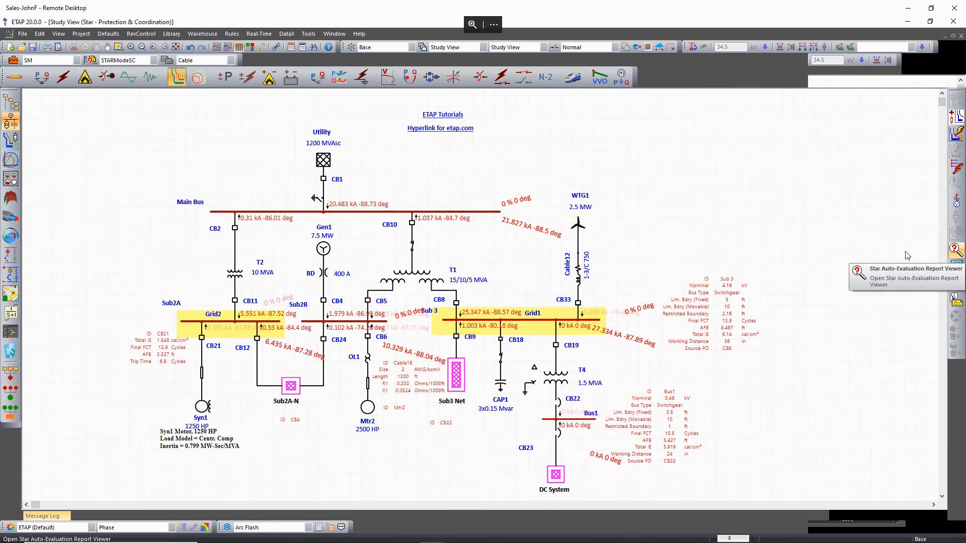
left_click(85, 76)
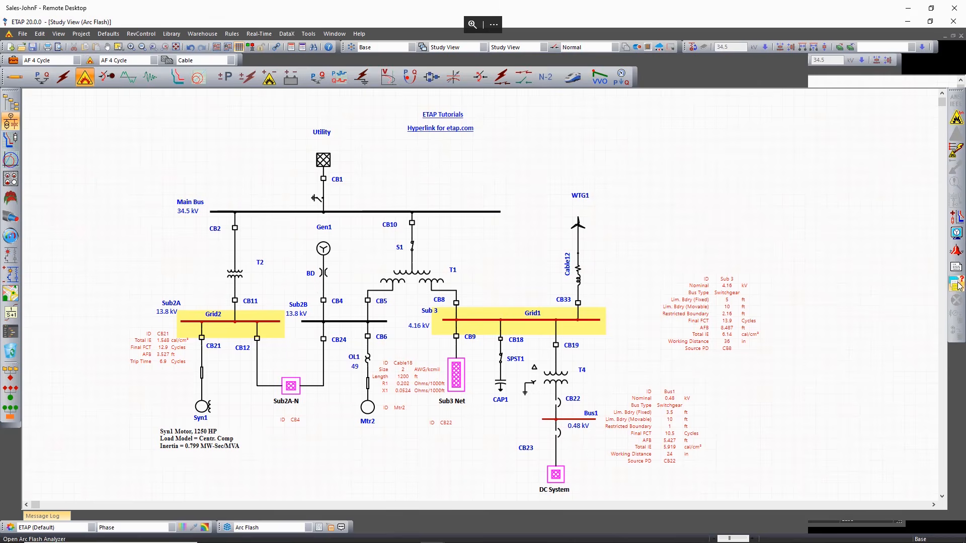
left_click(957, 285)
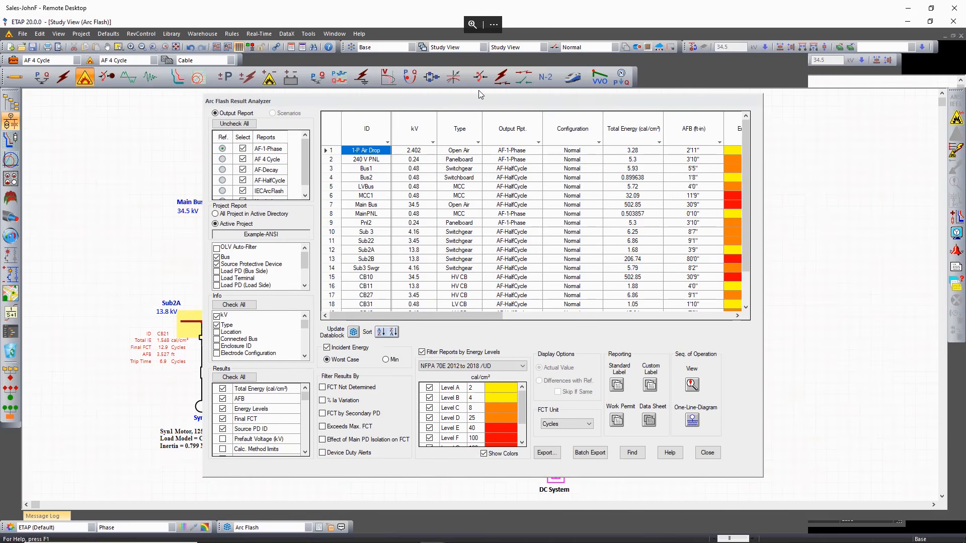
left_click_drag(469, 103, 349, 106)
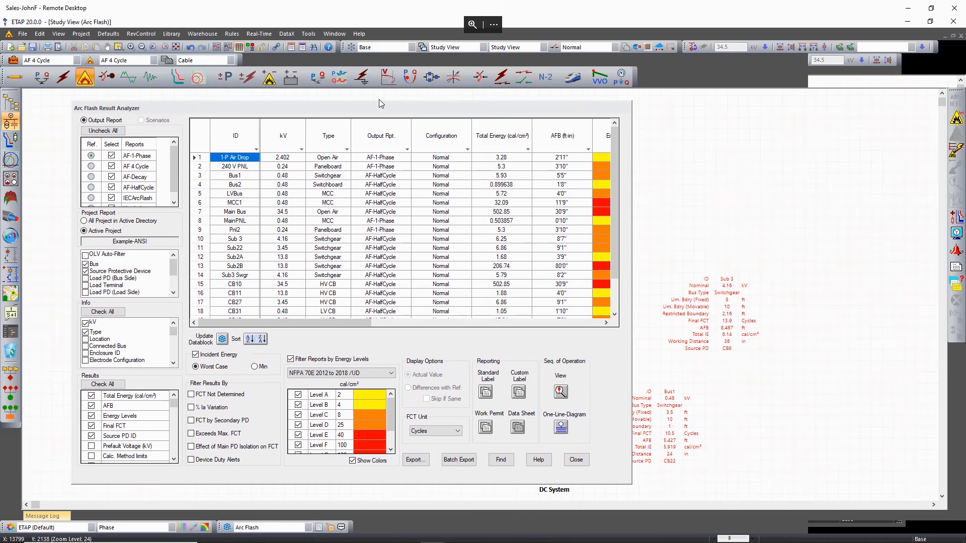
left_click_drag(379, 101, 286, 106)
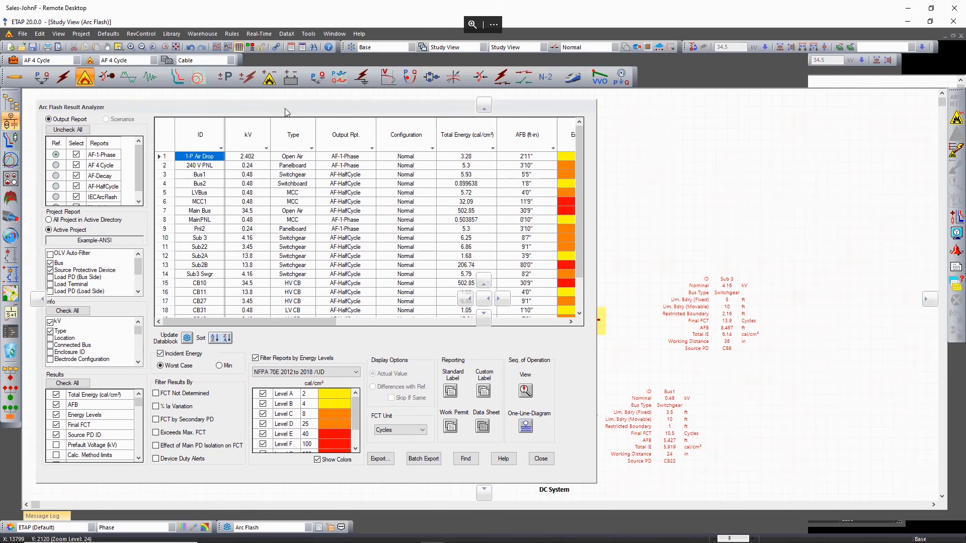
left_click(160, 354)
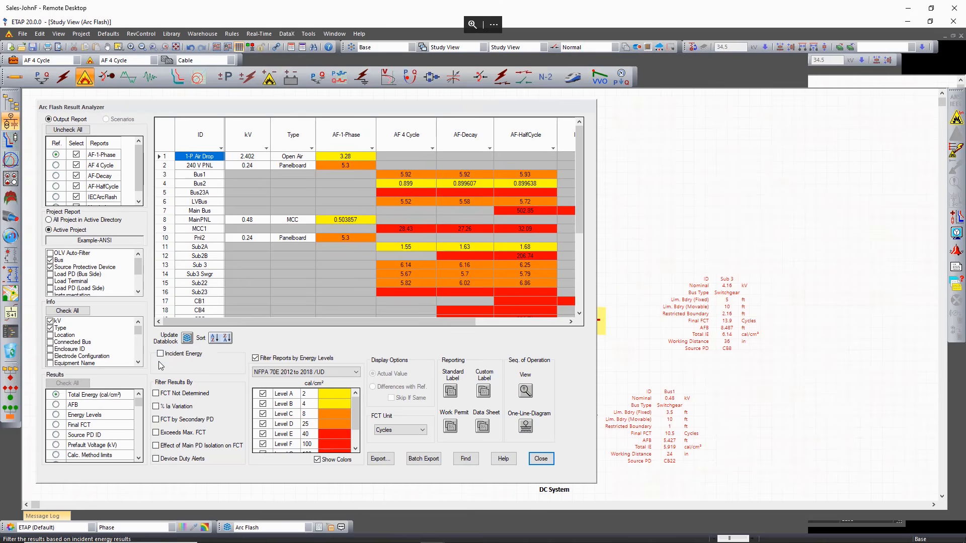
left_click(160, 354)
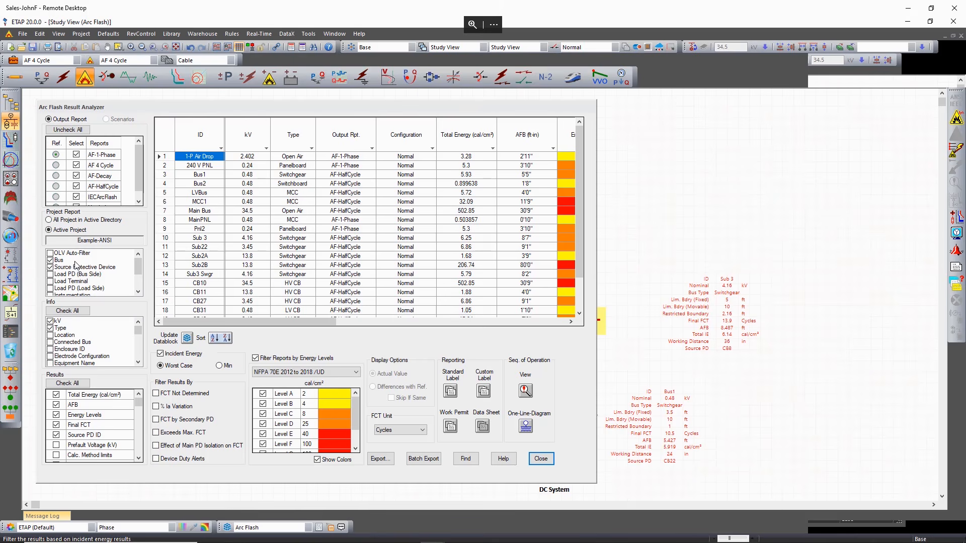
Add the Connected Bus column to the analyzer results and sort it A to Z.
left_click(50, 267)
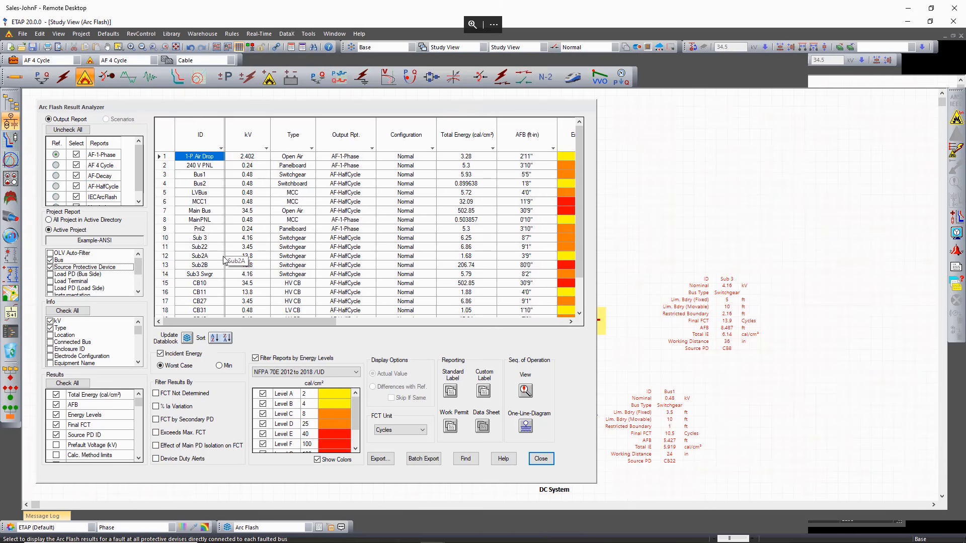
left_click(50, 343)
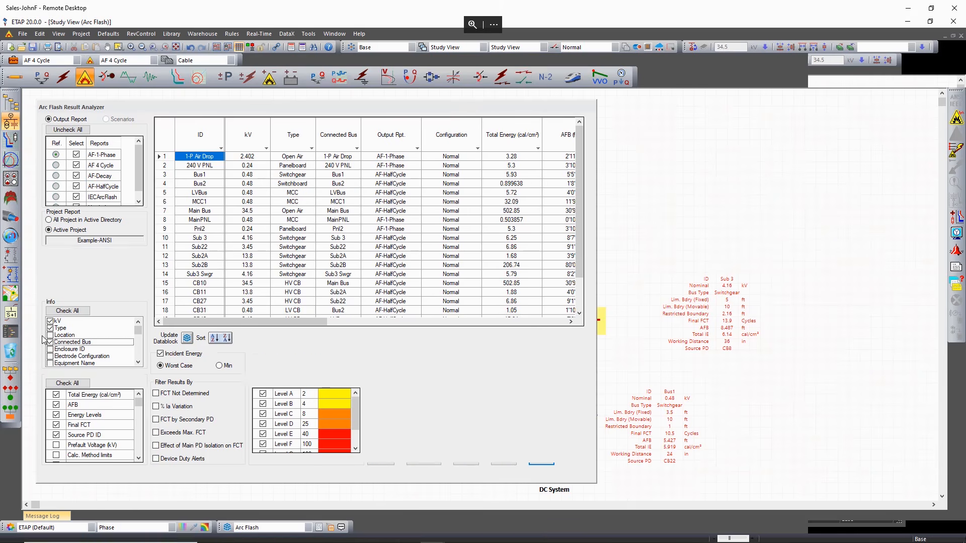
left_click(357, 149)
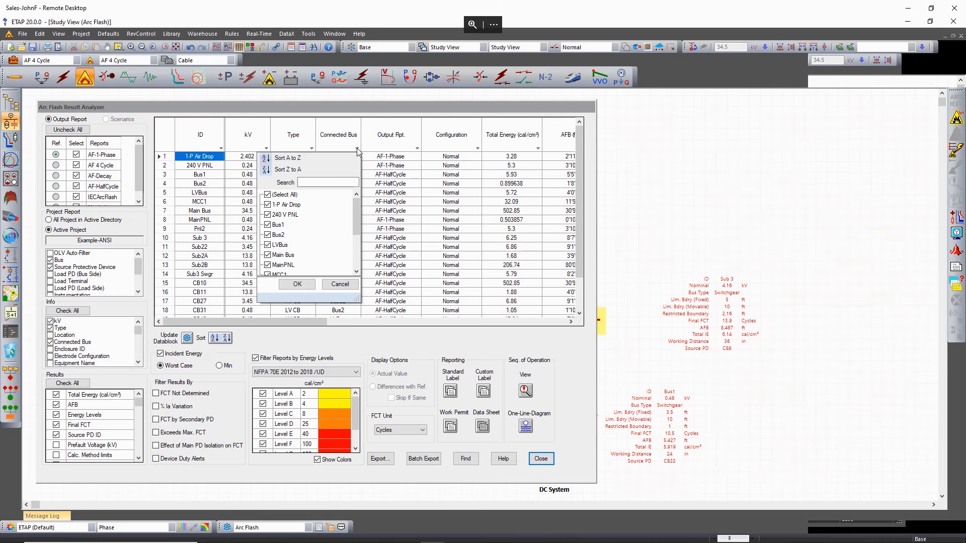
left_click(309, 158)
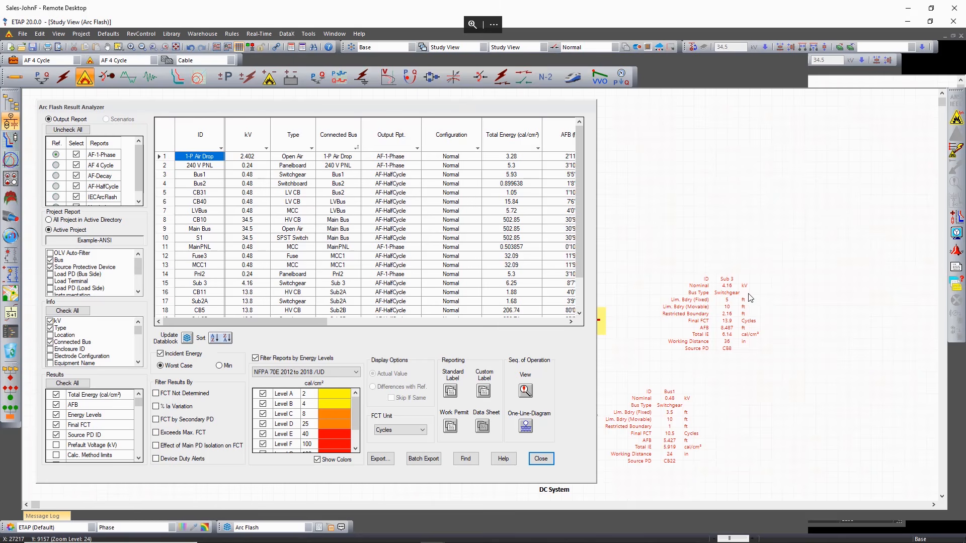
Try to update the current datablock template with the analyzer's arc flash results.
mouse_move(713, 322)
left_click(187, 338)
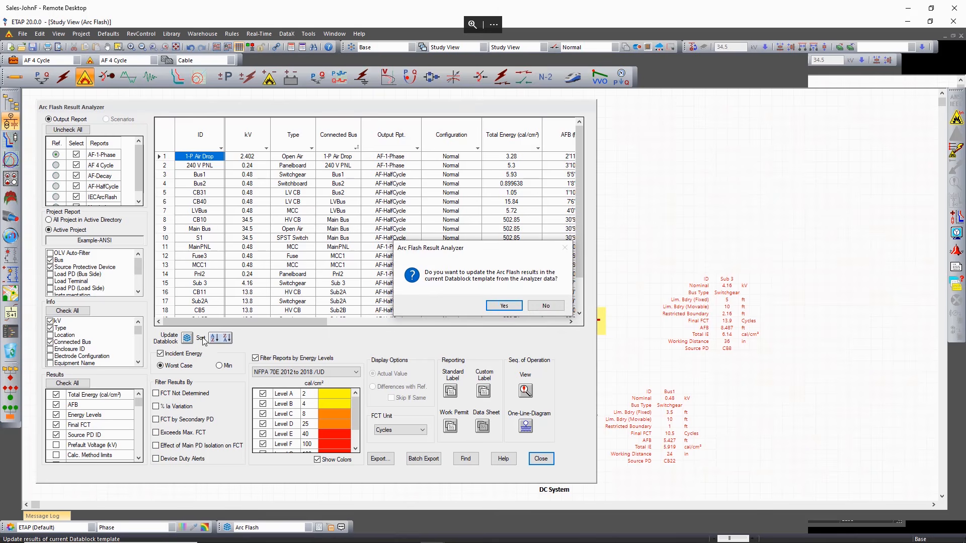
left_click(504, 306)
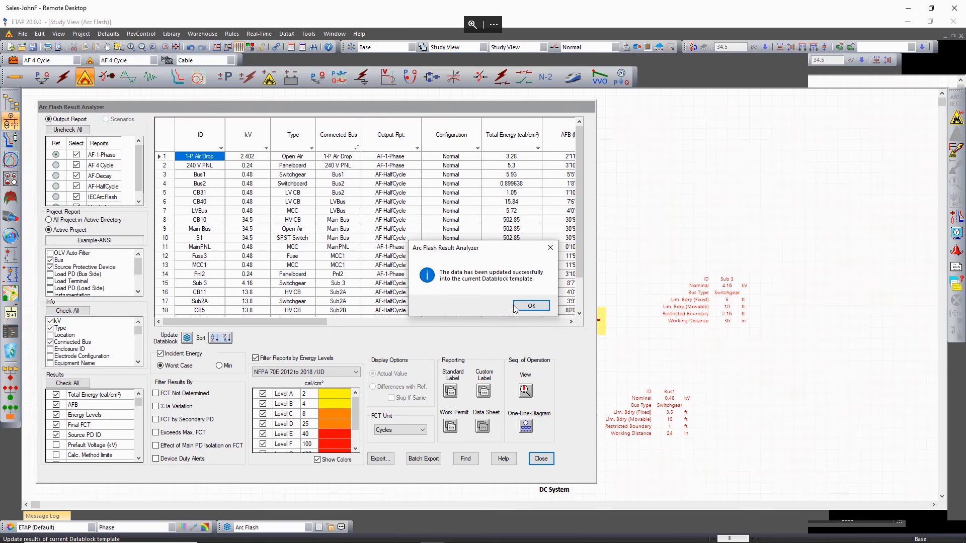
left_click(531, 306)
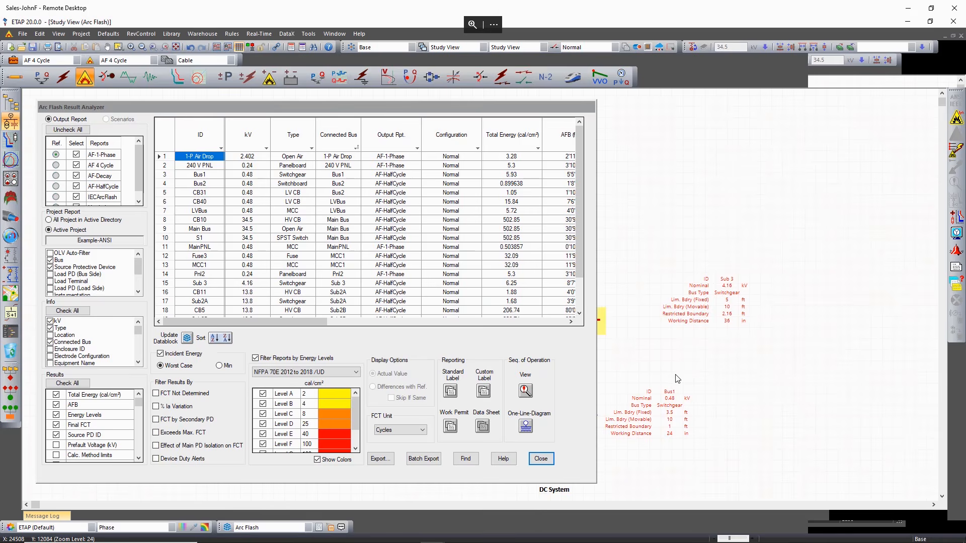
Select the Sub 3 result row and update its one-line datablock from the worst-case analyzer data.
left_click(685, 307)
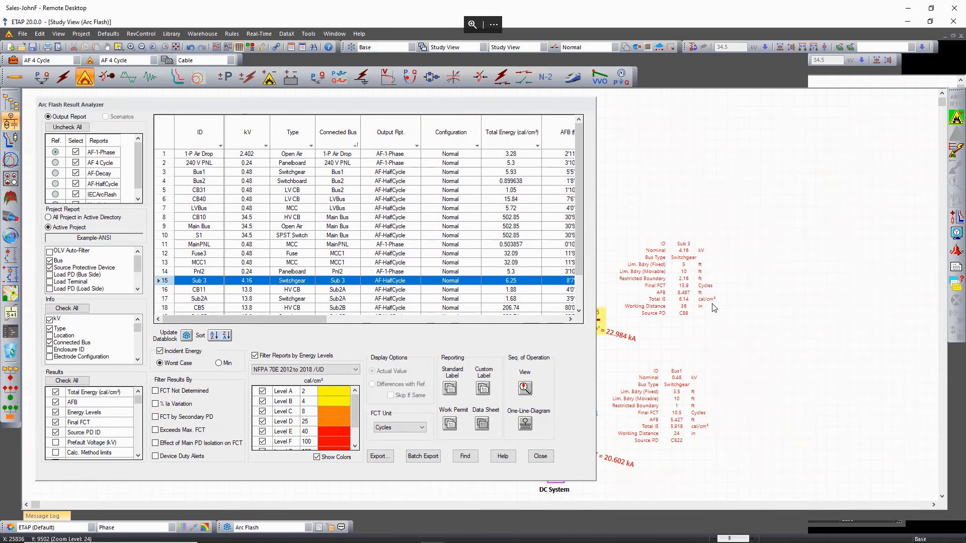
left_click(186, 336)
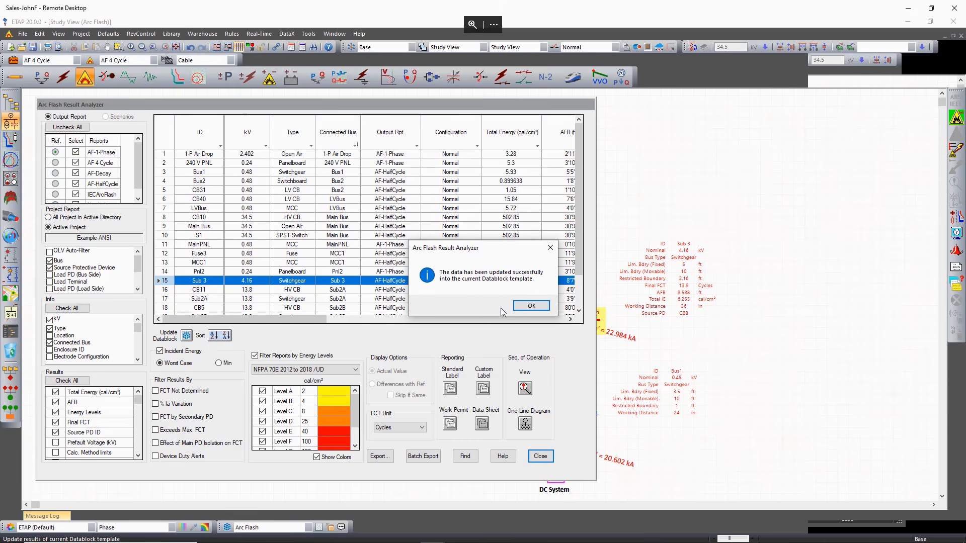
Dismiss the datablock update message and examine the Sub 3 arc flash datablock on the one-line diagram.
left_click(529, 306)
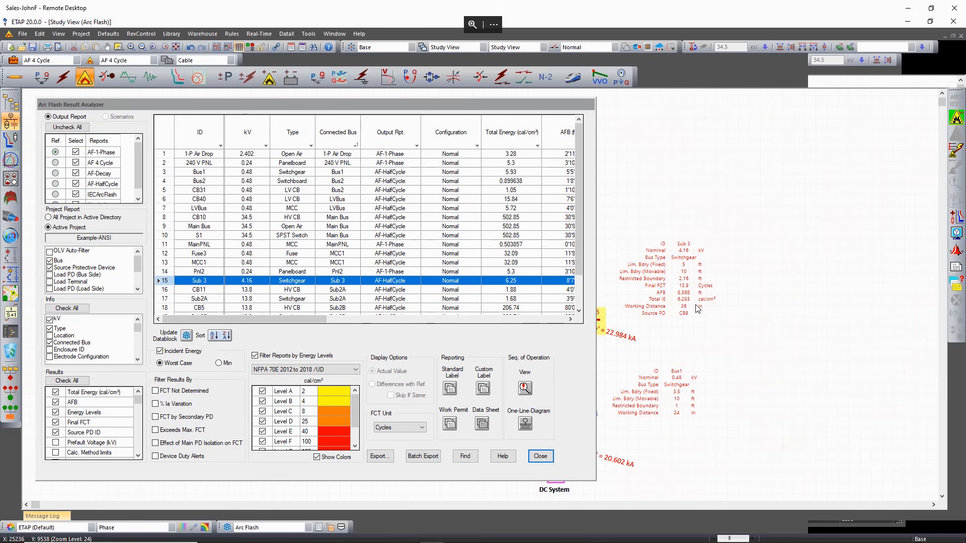
mouse_move(705, 308)
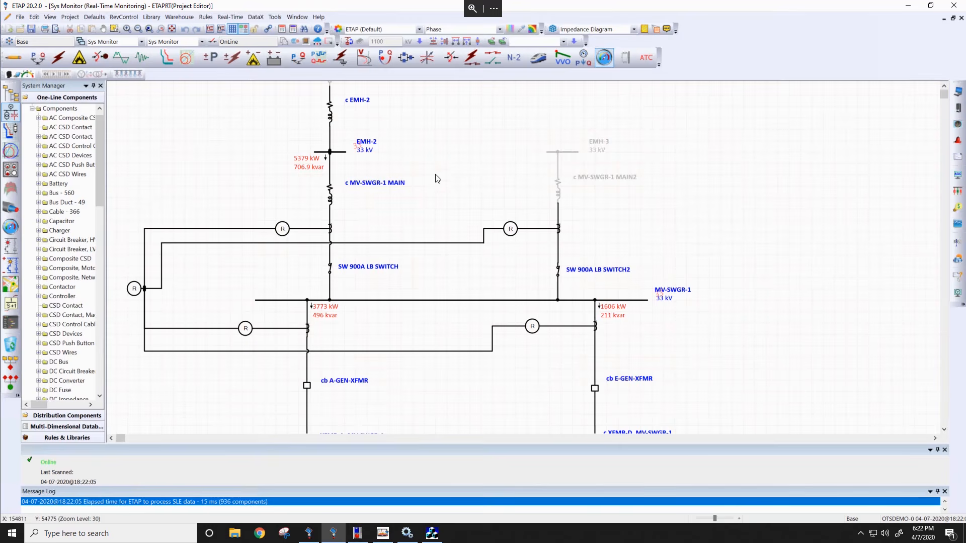
Switch to ETAP SCADA View and open the Network Health display from the PDU power monitoring page.
key("alt+Tab")
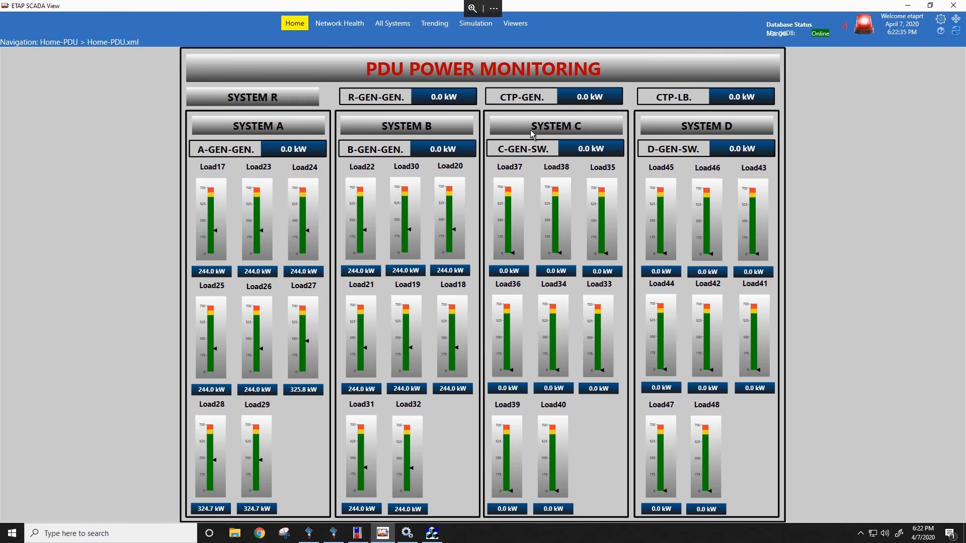
left_click(344, 24)
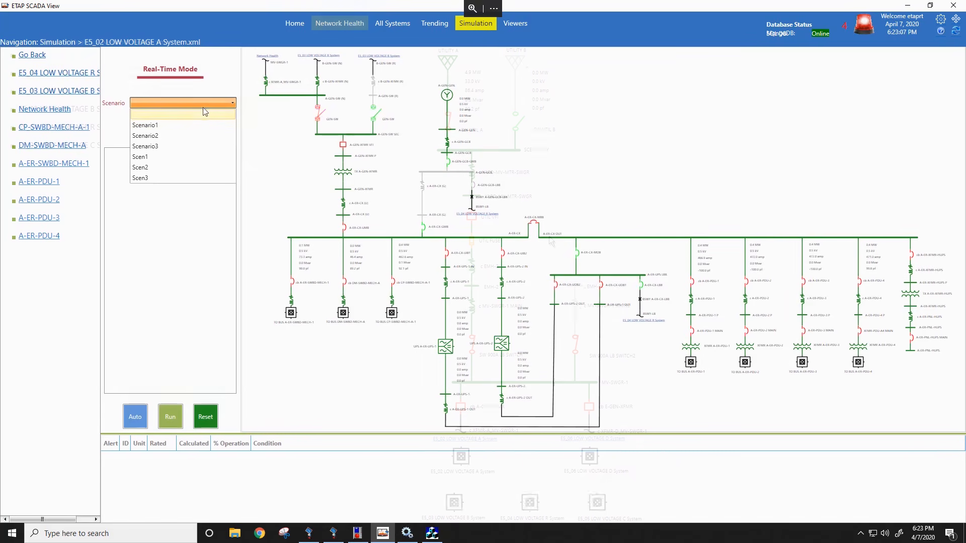
Select Scenario1 on the simulation page of the E5_02 LOW VOLTAGE A System and run it.
left_click(173, 132)
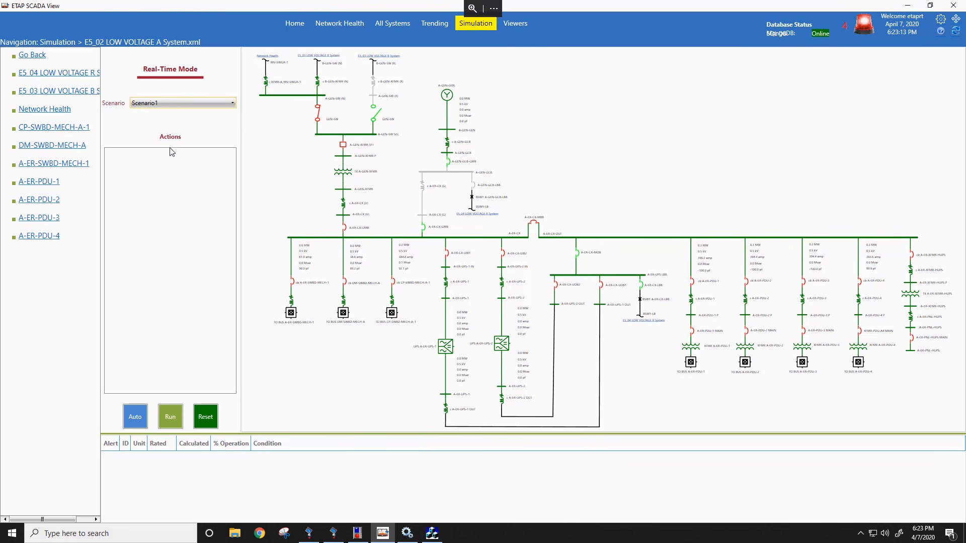
left_click(171, 408)
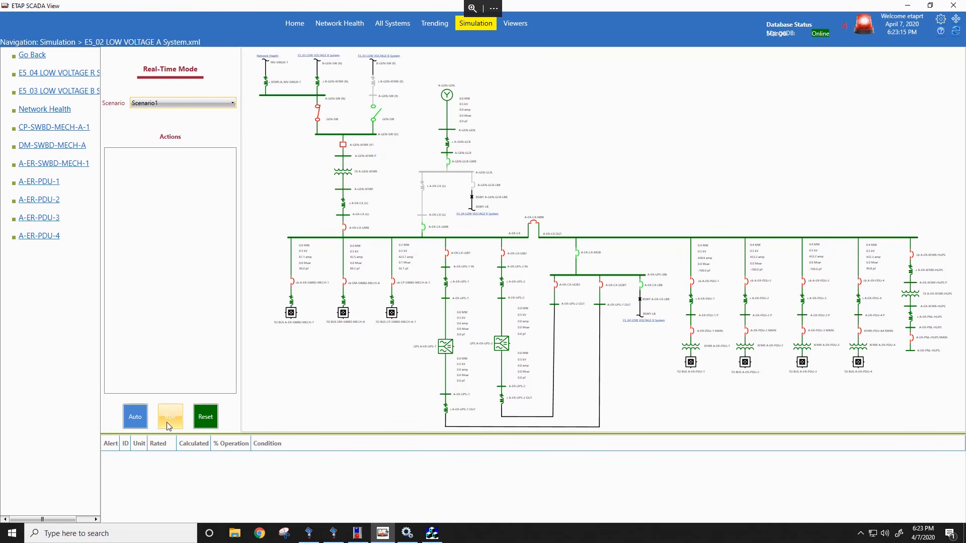